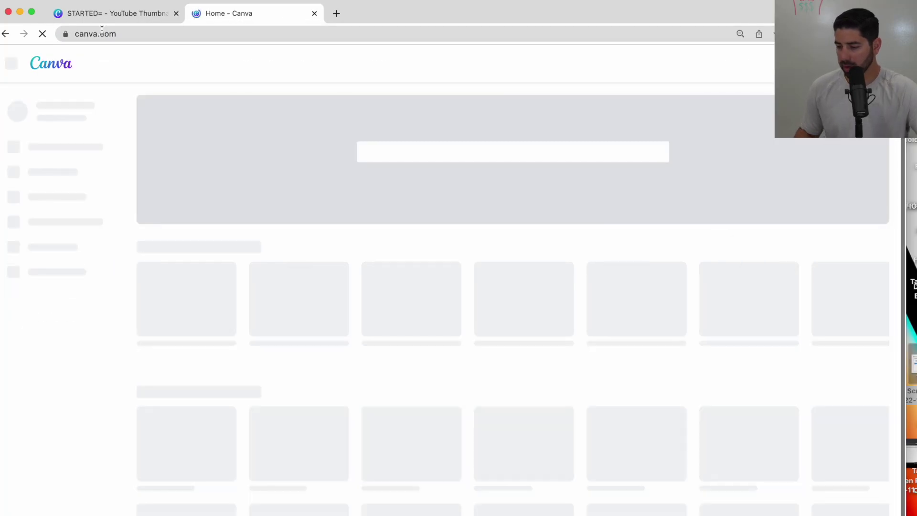
Browse Canva's Recent designs, then bring up the STARTED= thumbnail design.
{"action": "scroll", "coordinate": [502, 338], "scroll_direction": "down", "scroll_amount": 2}
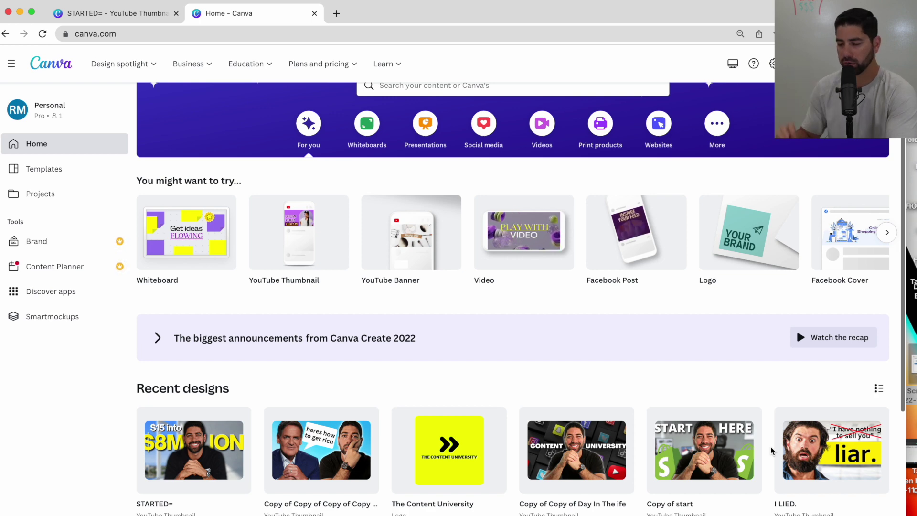
{"action": "left_click", "coordinate": [77, 12]}
Scroll between the $15 page and the $8 MILLION page of the STARTED= design.
{"action": "scroll", "coordinate": [339, 242], "scroll_direction": "up", "scroll_amount": 3}
{"action": "scroll", "coordinate": [338, 242], "scroll_direction": "down", "scroll_amount": 3}
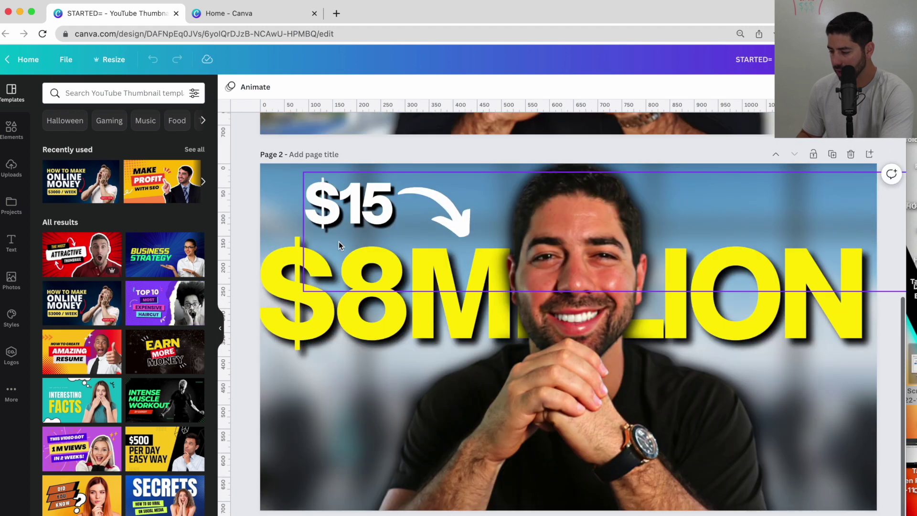
{"action": "scroll", "coordinate": [511, 283], "scroll_direction": "up", "scroll_amount": 5}
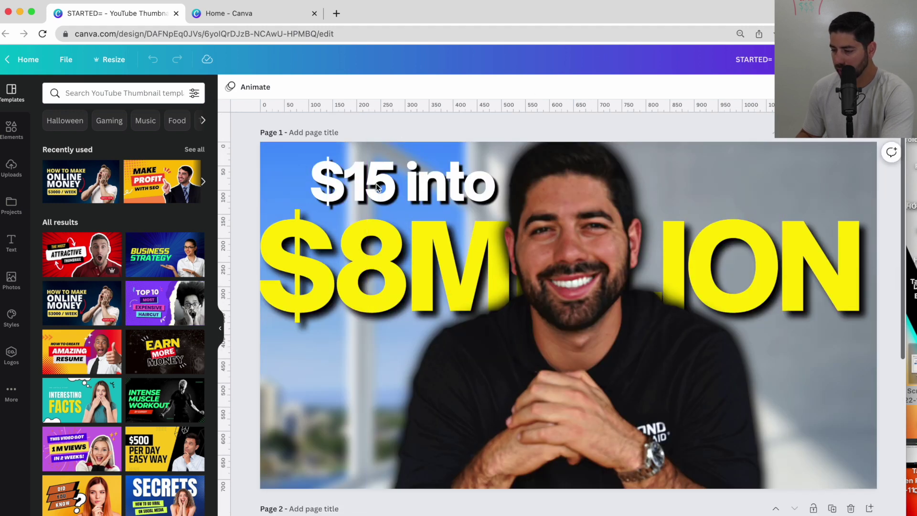
{"action": "scroll", "coordinate": [563, 314], "scroll_direction": "down", "scroll_amount": 1}
{"action": "scroll", "coordinate": [573, 315], "scroll_direction": "down", "scroll_amount": 5}
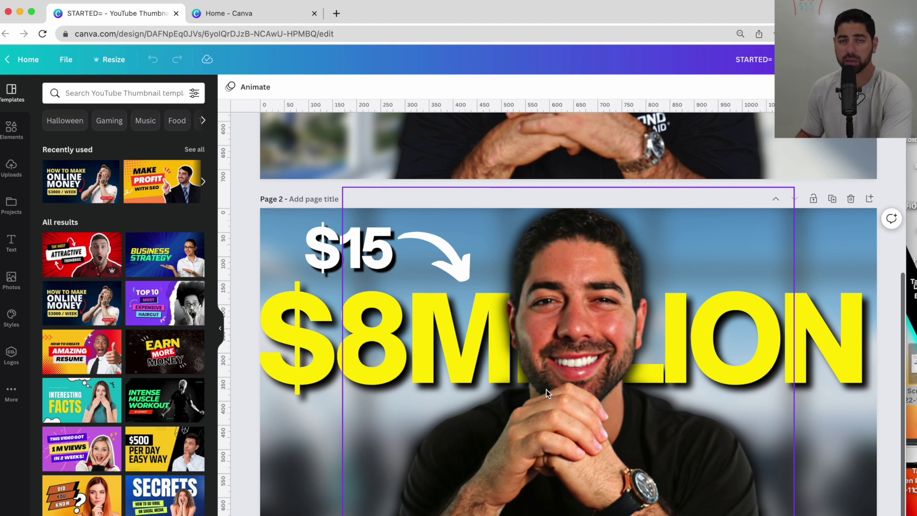
{"action": "scroll", "coordinate": [612, 339], "scroll_direction": "down", "scroll_amount": 1}
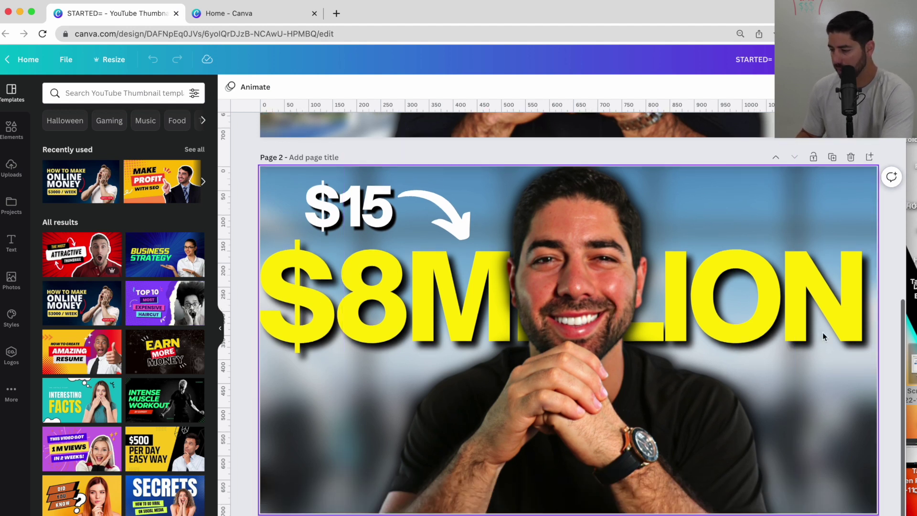
{"action": "left_click", "coordinate": [336, 13]}
Go to youtube.com, open Your channel and pause the channel trailer.
{"action": "type", "text": "you"}
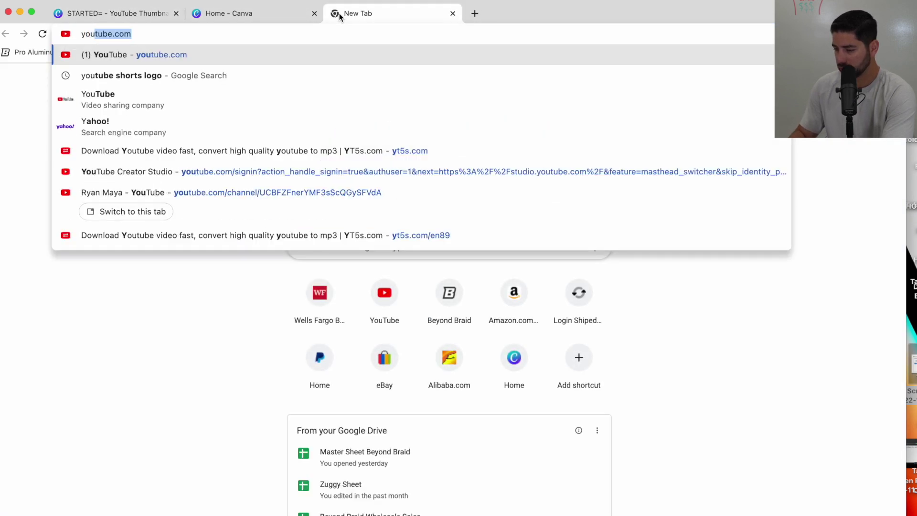
{"action": "key", "text": "Return"}
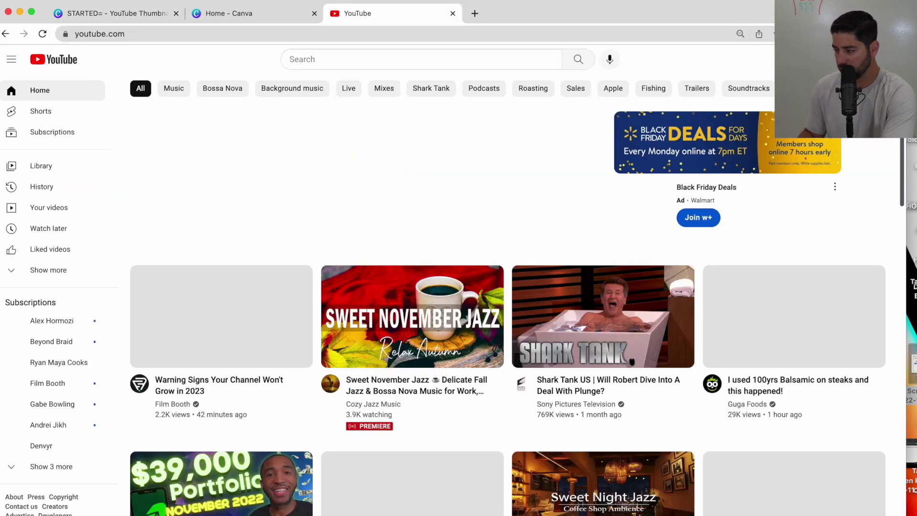
{"action": "left_click", "coordinate": [877, 59]}
{"action": "left_click", "coordinate": [783, 125]}
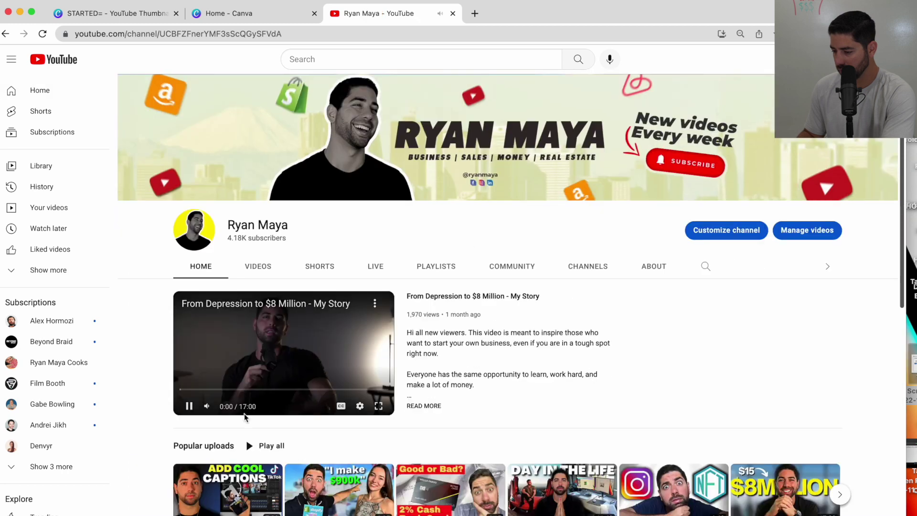
{"action": "left_click", "coordinate": [229, 357]}
Scroll the channel's popular uploads, then return to the STARTED= design in Canva.
{"action": "scroll", "coordinate": [720, 390], "scroll_direction": "down", "scroll_amount": 3}
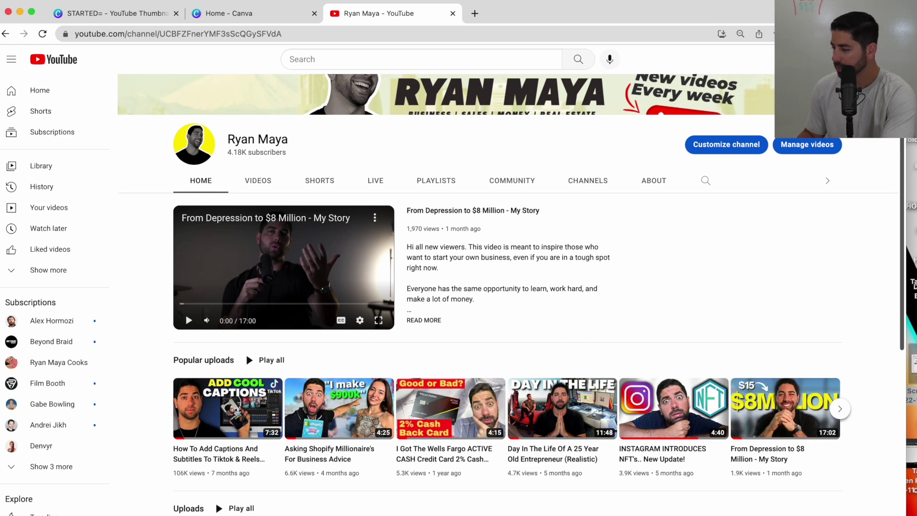
{"action": "left_click", "coordinate": [282, 13]}
{"action": "left_click", "coordinate": [121, 13]}
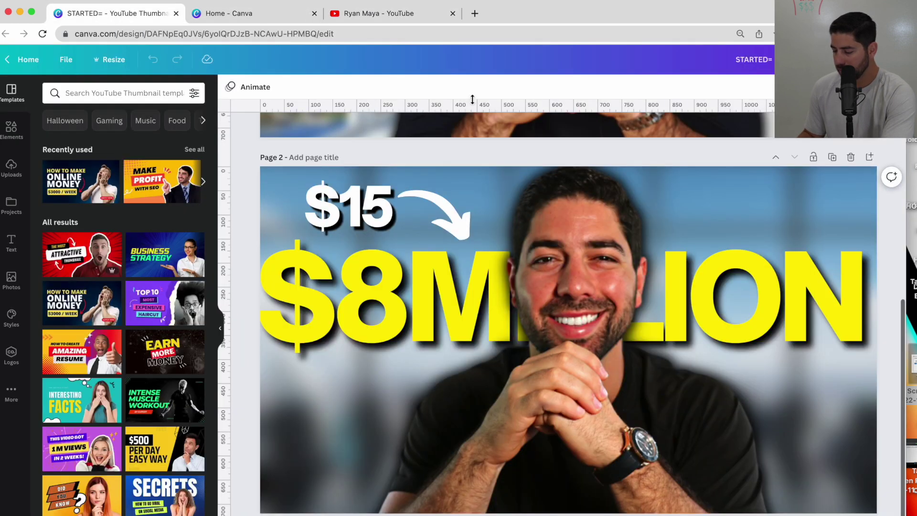
Add a blank Page 3 below the $8 MILLION page with Cmd+Enter and scroll to it.
{"action": "scroll", "coordinate": [506, 357], "scroll_direction": "down", "scroll_amount": 1}
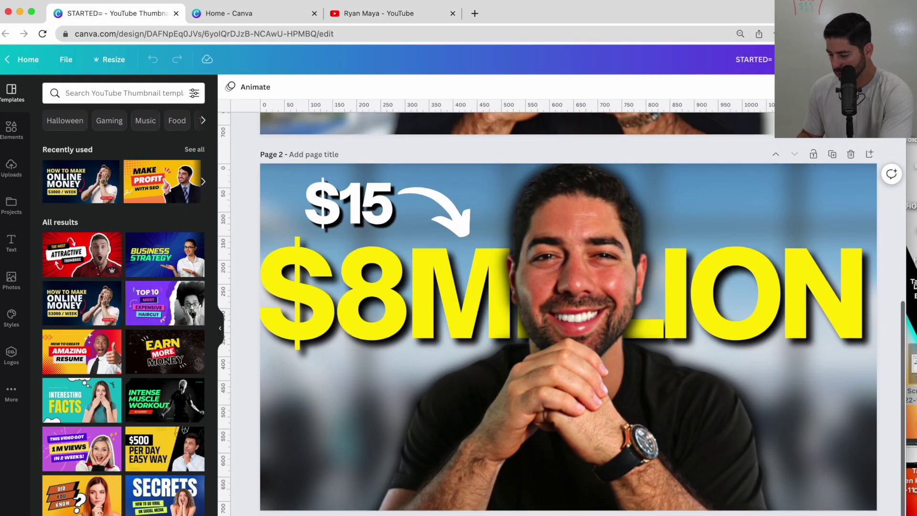
{"action": "key", "text": "super+Return"}
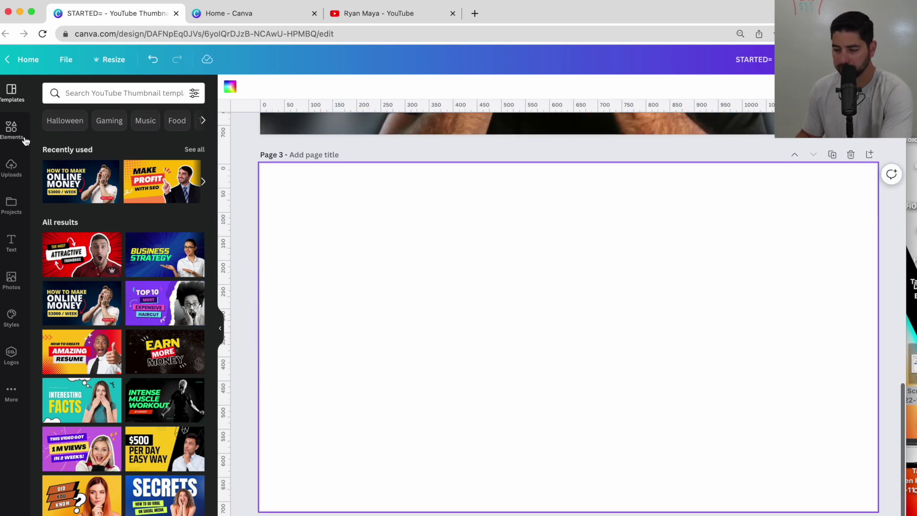
{"action": "scroll", "coordinate": [475, 219], "scroll_direction": "up", "scroll_amount": 6}
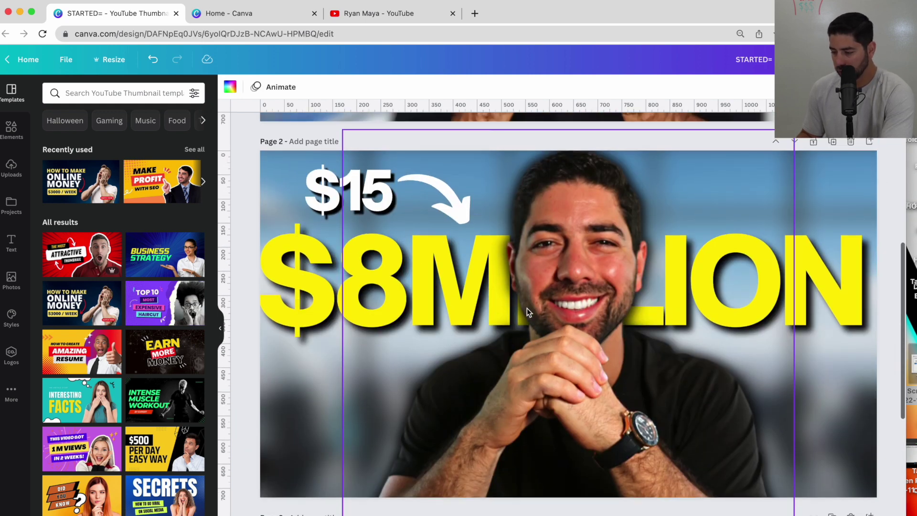
{"action": "scroll", "coordinate": [538, 308], "scroll_direction": "down", "scroll_amount": 3}
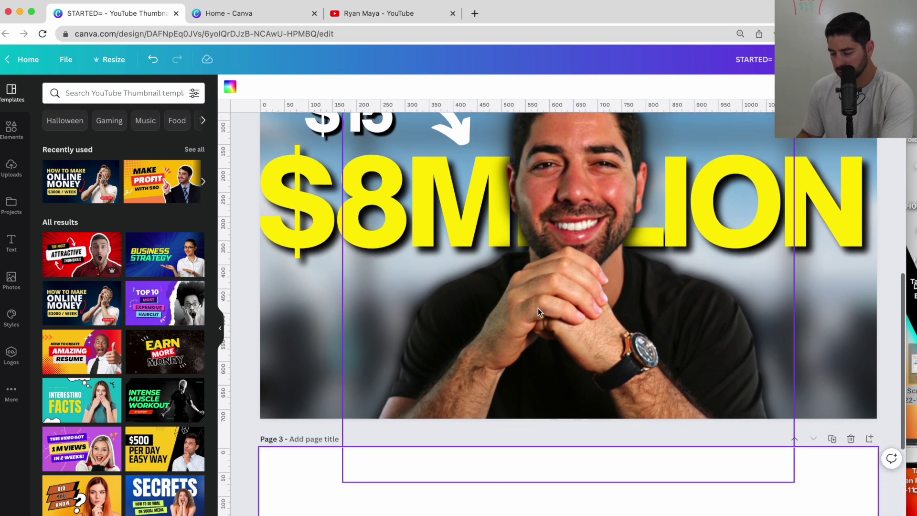
{"action": "scroll", "coordinate": [537, 308], "scroll_direction": "down", "scroll_amount": 1}
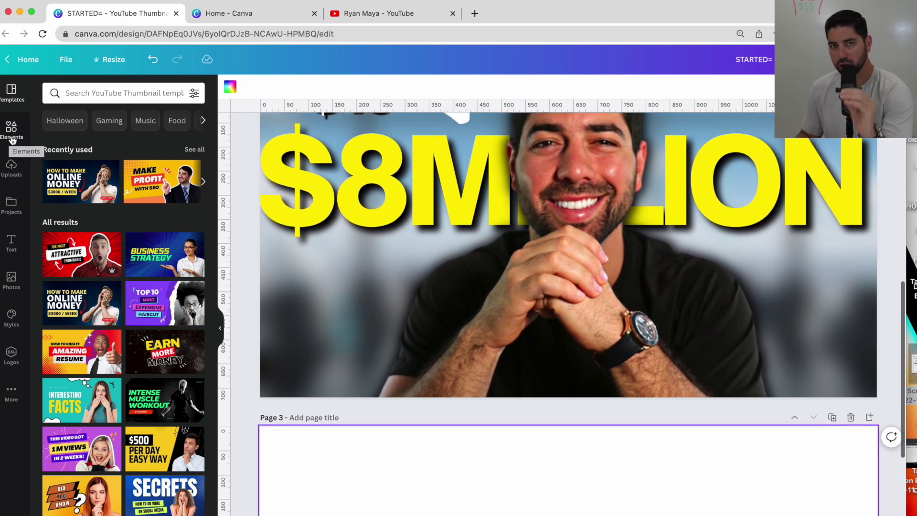
{"action": "scroll", "coordinate": [575, 259], "scroll_direction": "up", "scroll_amount": 4}
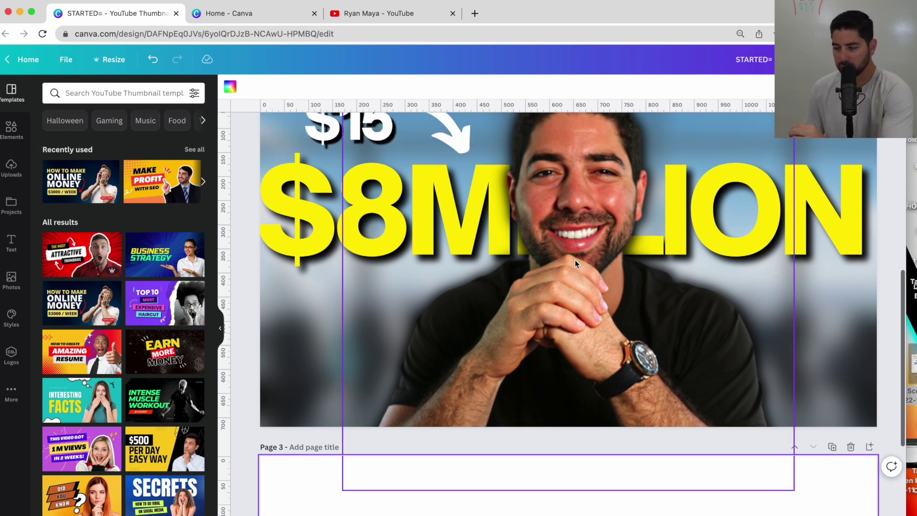
{"action": "scroll", "coordinate": [575, 262], "scroll_direction": "down", "scroll_amount": 1}
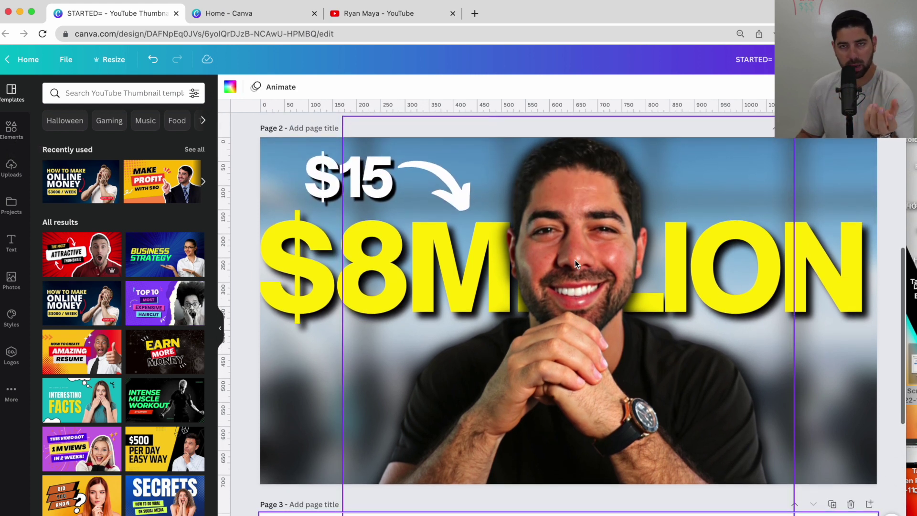
{"action": "scroll", "coordinate": [576, 264], "scroll_direction": "down", "scroll_amount": 2}
{"action": "scroll", "coordinate": [575, 261], "scroll_direction": "up", "scroll_amount": 3}
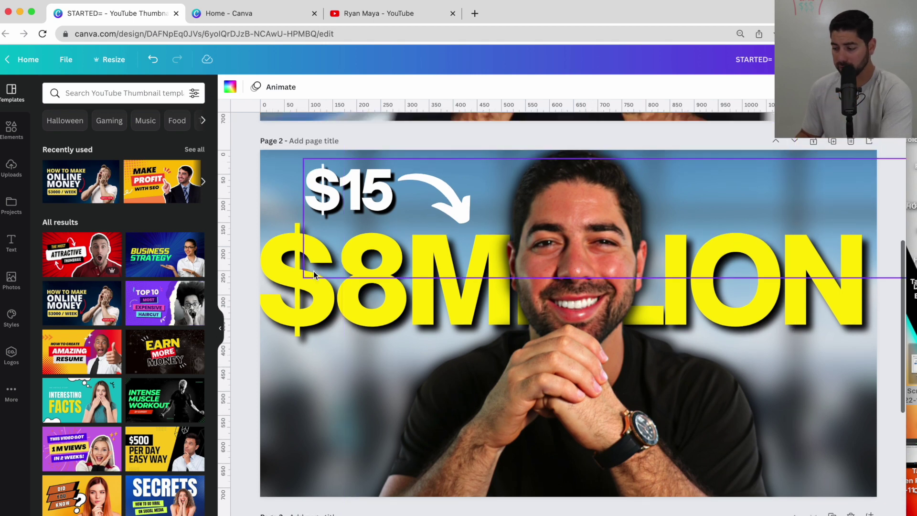
{"action": "scroll", "coordinate": [426, 264], "scroll_direction": "down", "scroll_amount": 10}
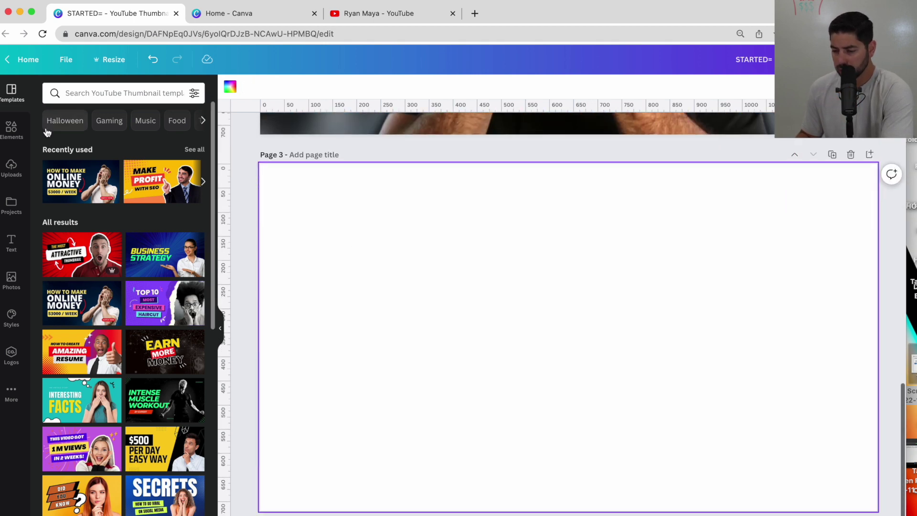
From Uploads, try the office-background and cut-out photos on Page 3, deleting each.
{"action": "left_click", "coordinate": [11, 130]}
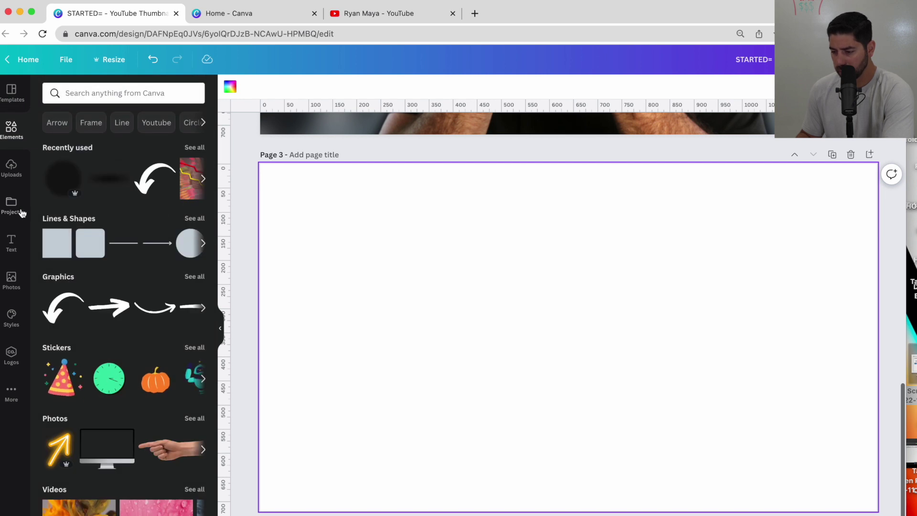
{"action": "left_click", "coordinate": [11, 168]}
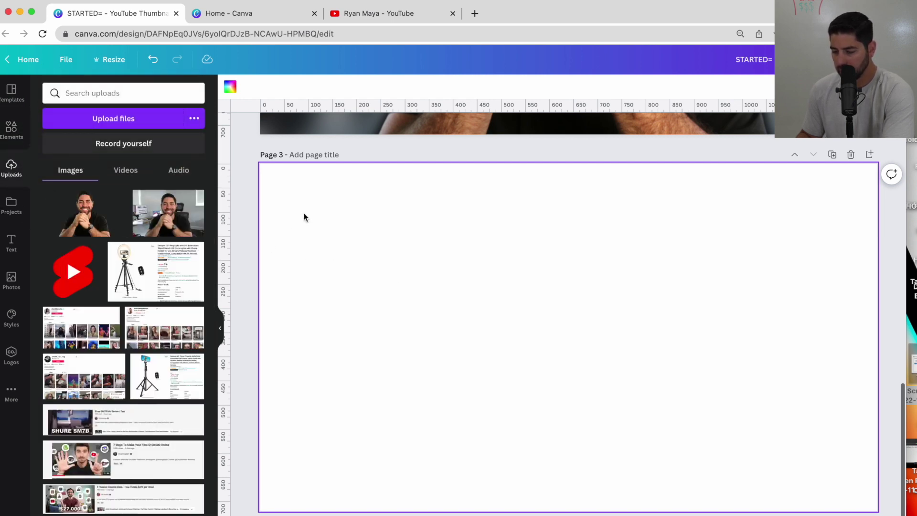
{"action": "scroll", "coordinate": [336, 220], "scroll_direction": "up", "scroll_amount": 7}
{"action": "scroll", "coordinate": [338, 218], "scroll_direction": "down", "scroll_amount": 6}
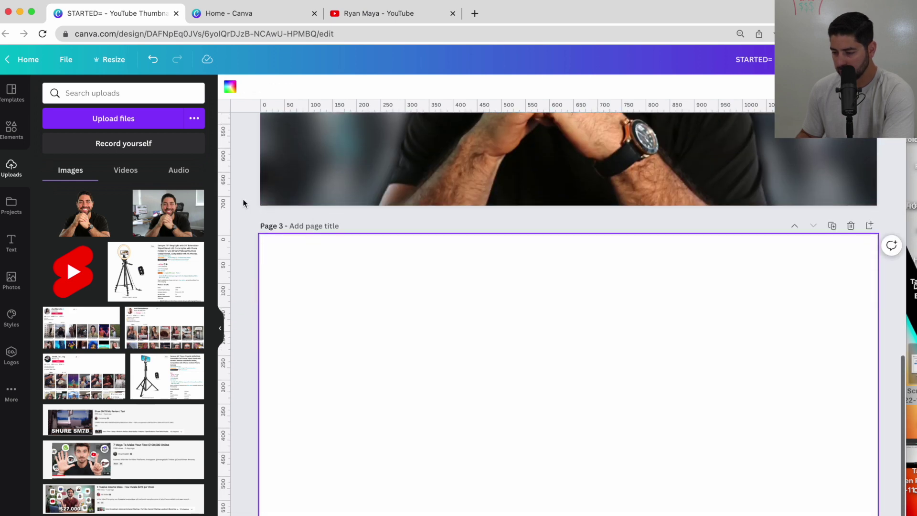
{"action": "left_click", "coordinate": [182, 209]}
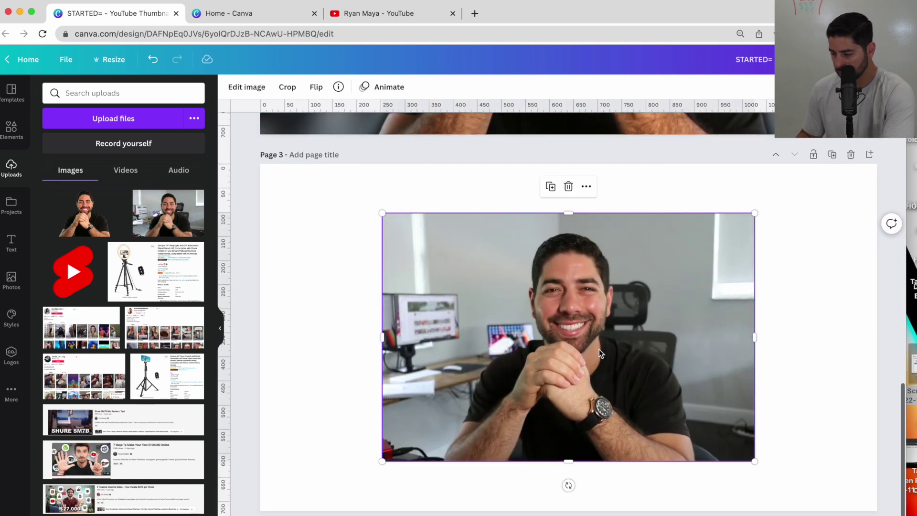
{"action": "key", "text": "Delete"}
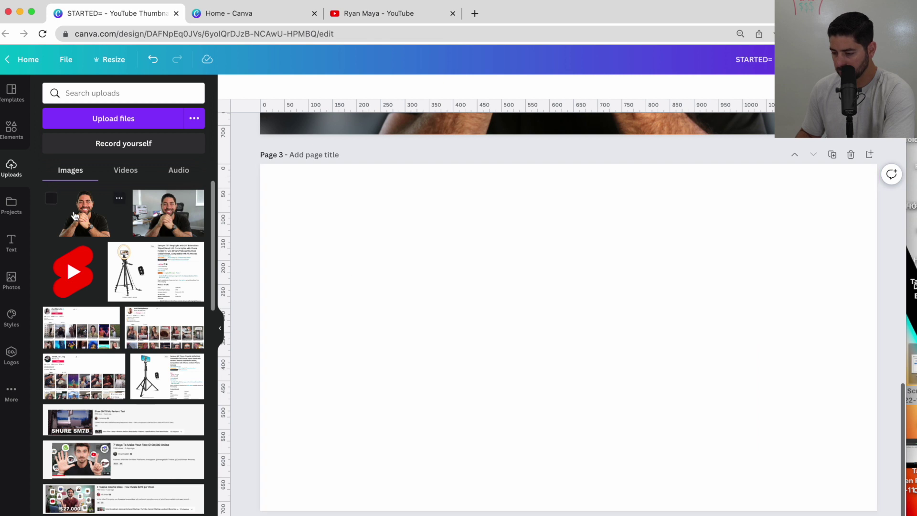
{"action": "left_click", "coordinate": [84, 213]}
{"action": "key", "text": "Delete"}
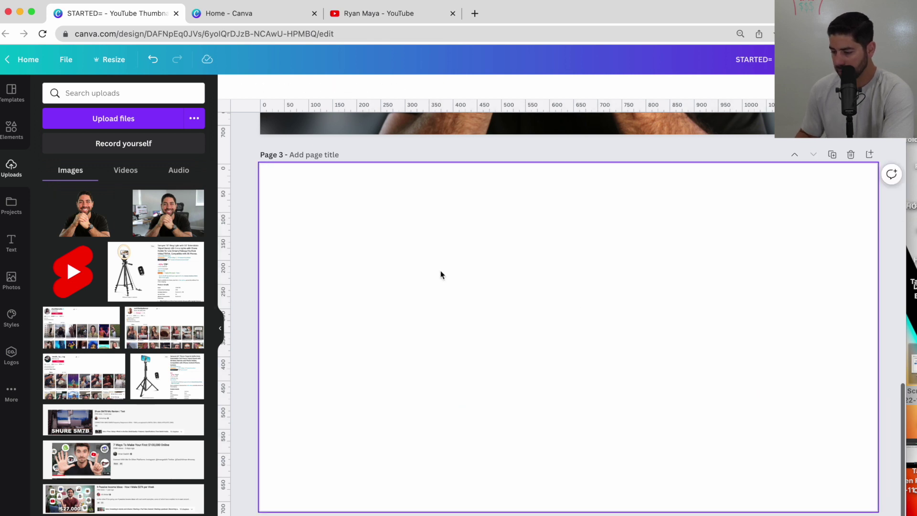
Place the office-background photo of the smiling man on Page 3 and select it.
{"action": "left_click", "coordinate": [170, 217]}
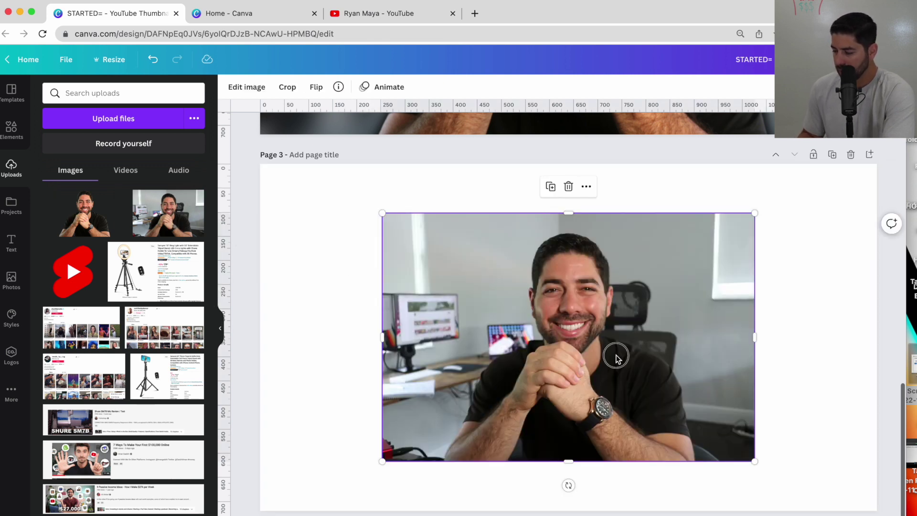
{"action": "left_click", "coordinate": [296, 303]}
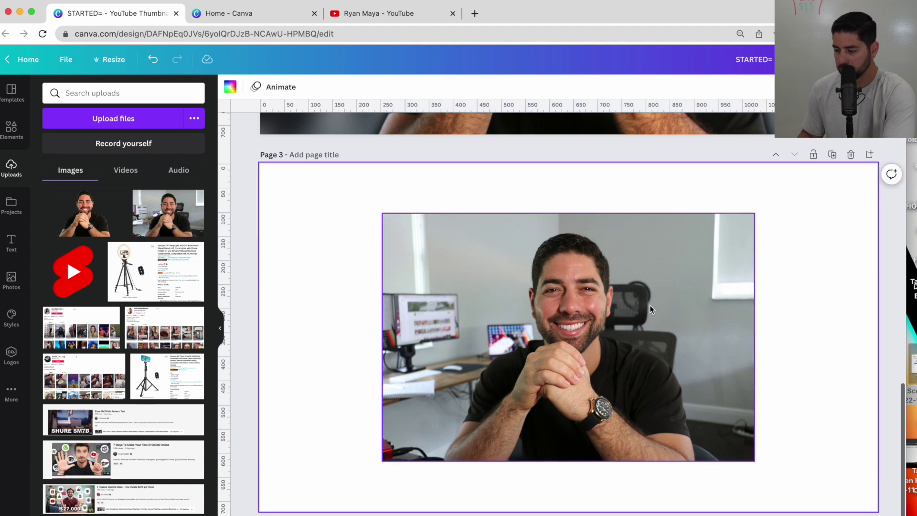
{"action": "scroll", "coordinate": [650, 309], "scroll_direction": "up", "scroll_amount": 1}
{"action": "left_click", "coordinate": [415, 255]}
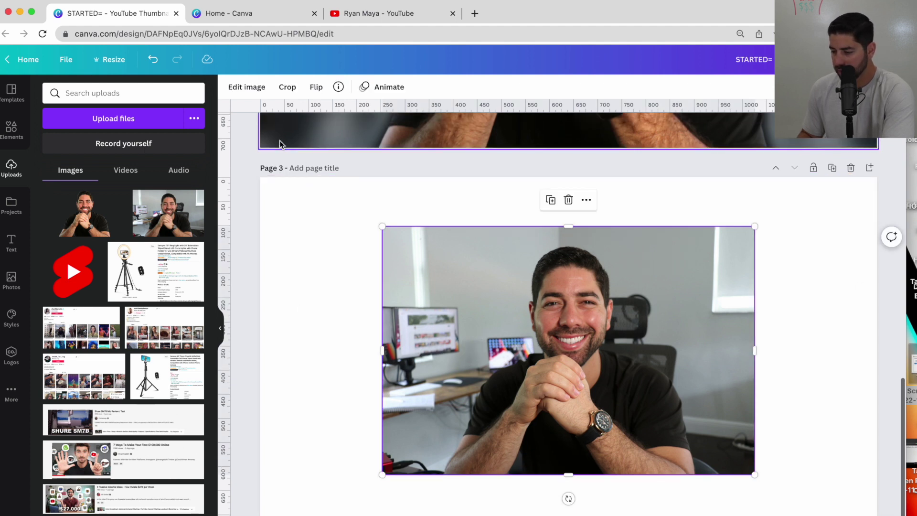
Run Background Remover on the Page 3 photo and switch the browser to full screen.
{"action": "left_click", "coordinate": [233, 89]}
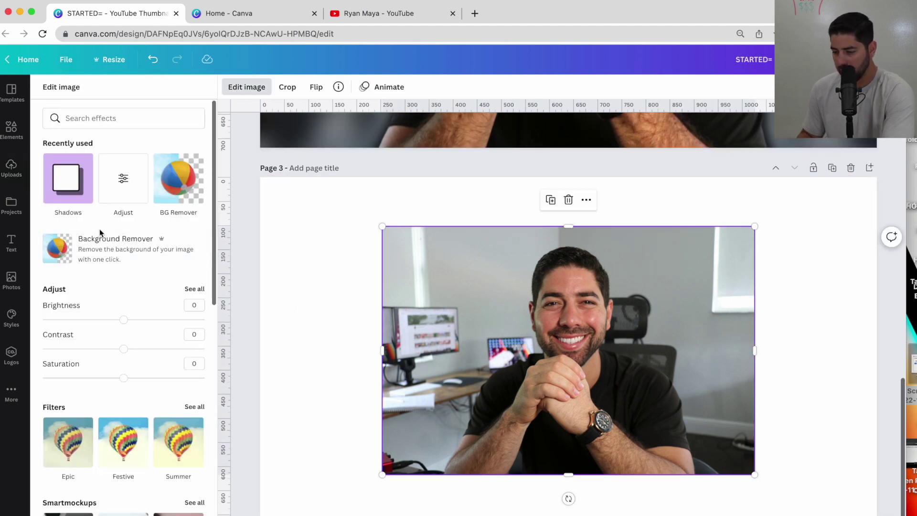
{"action": "left_click", "coordinate": [111, 247]}
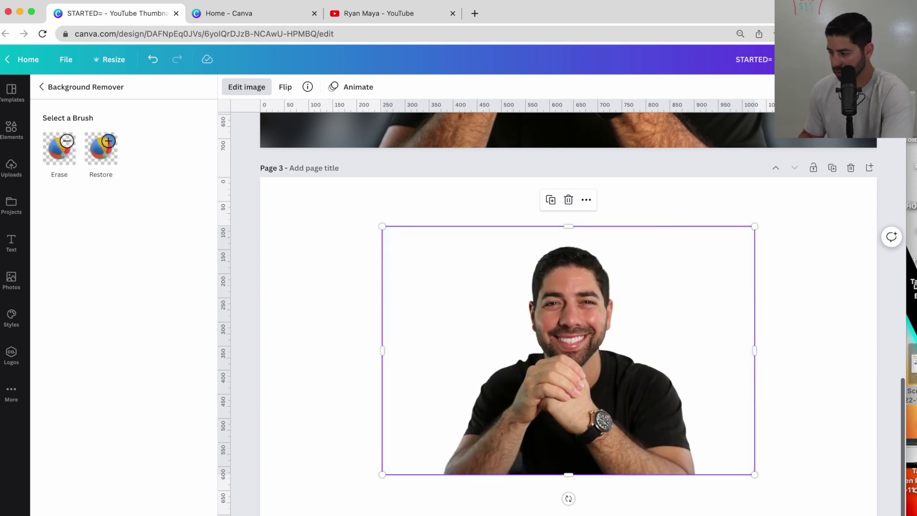
{"action": "key", "text": "ctrl+super+f"}
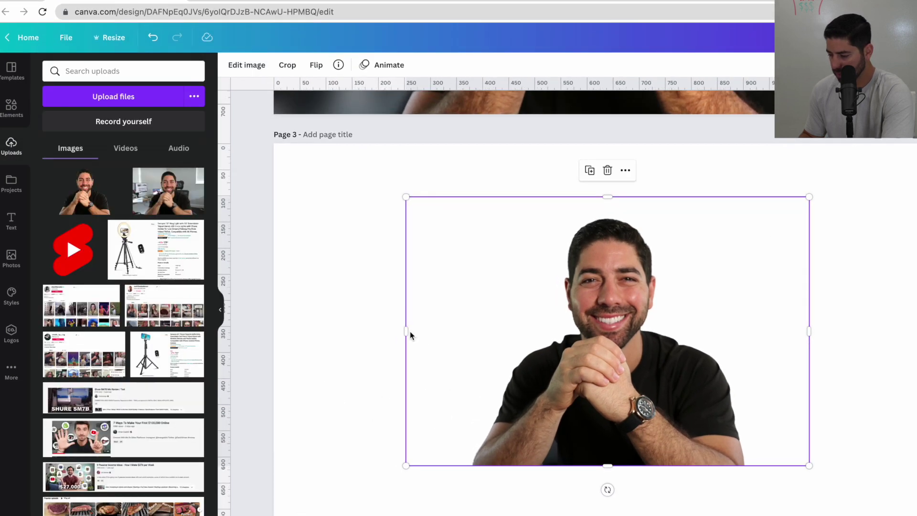
Trim the cut-out's left edge, then reselect the photo on Page 3.
{"action": "left_click_drag", "start_coordinate": [409, 332], "coordinate": [459, 331]}
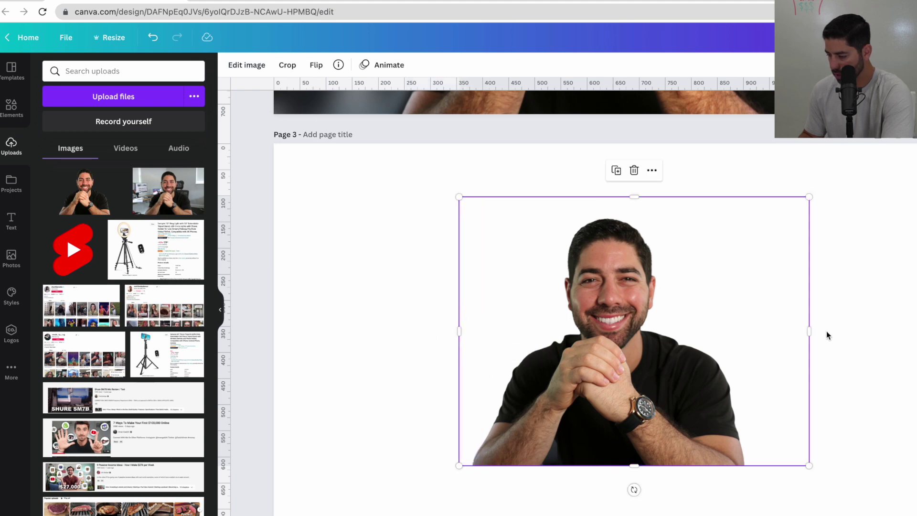
{"action": "left_click", "coordinate": [859, 343]}
{"action": "scroll", "coordinate": [858, 342], "scroll_direction": "up", "scroll_amount": 7}
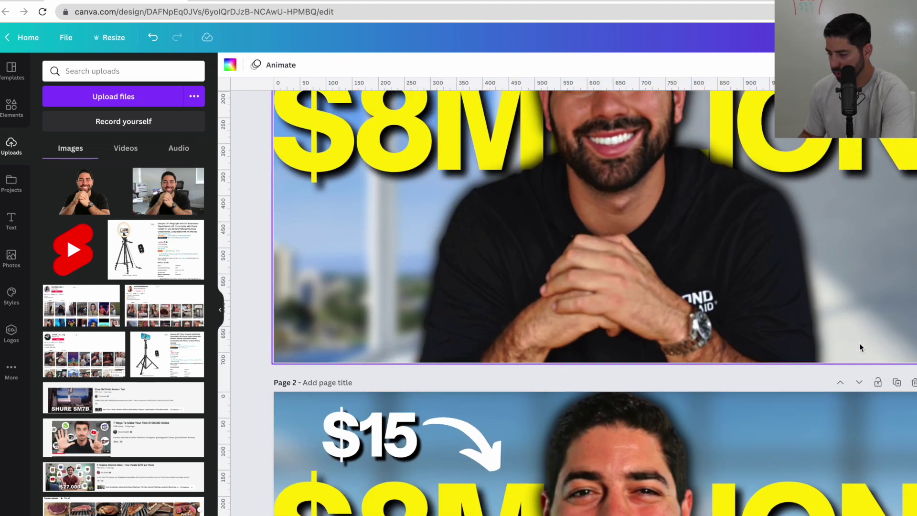
{"action": "scroll", "coordinate": [656, 281], "scroll_direction": "down", "scroll_amount": 5}
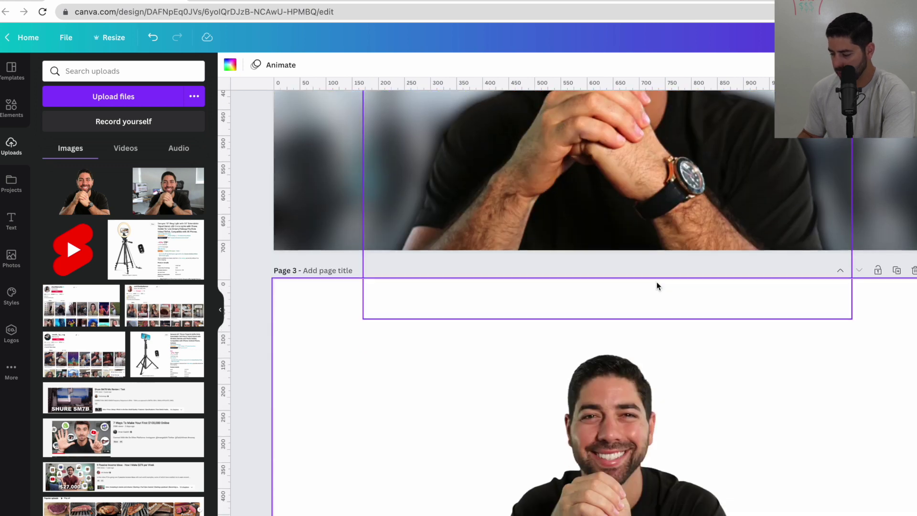
{"action": "scroll", "coordinate": [656, 285], "scroll_direction": "down", "scroll_amount": 3}
{"action": "left_click", "coordinate": [642, 339]}
{"action": "scroll", "coordinate": [635, 339], "scroll_direction": "down", "scroll_amount": 1}
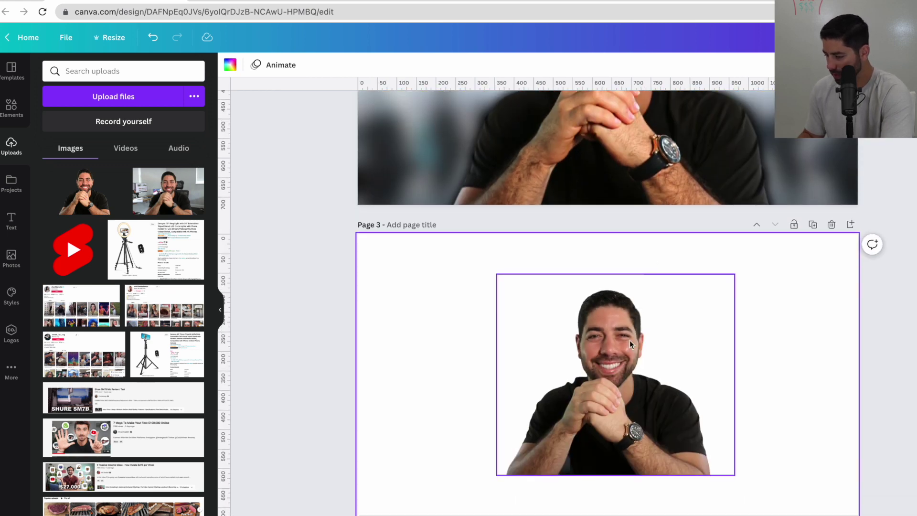
Enlarge the cut-out from both corners, trim its sides and nudge it down to fill Page 3.
{"action": "left_click_drag", "start_coordinate": [495, 274], "coordinate": [438, 225]}
{"action": "left_click_drag", "start_coordinate": [733, 476], "coordinate": [782, 515]}
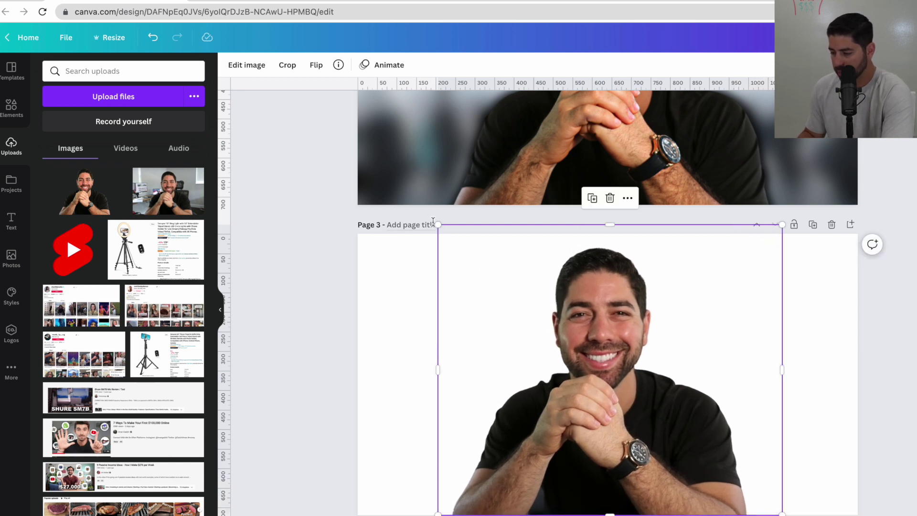
{"action": "left_click_drag", "start_coordinate": [434, 224], "coordinate": [419, 211]}
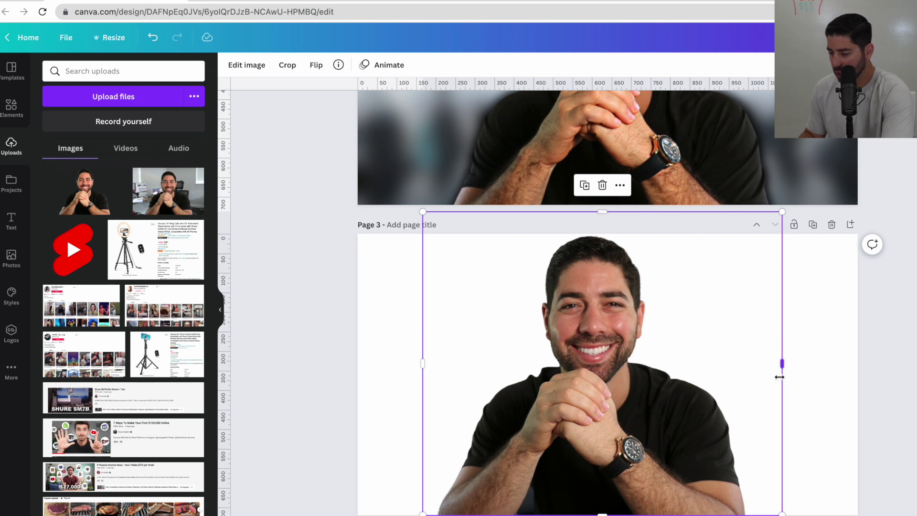
{"action": "left_click_drag", "start_coordinate": [781, 370], "coordinate": [765, 368]}
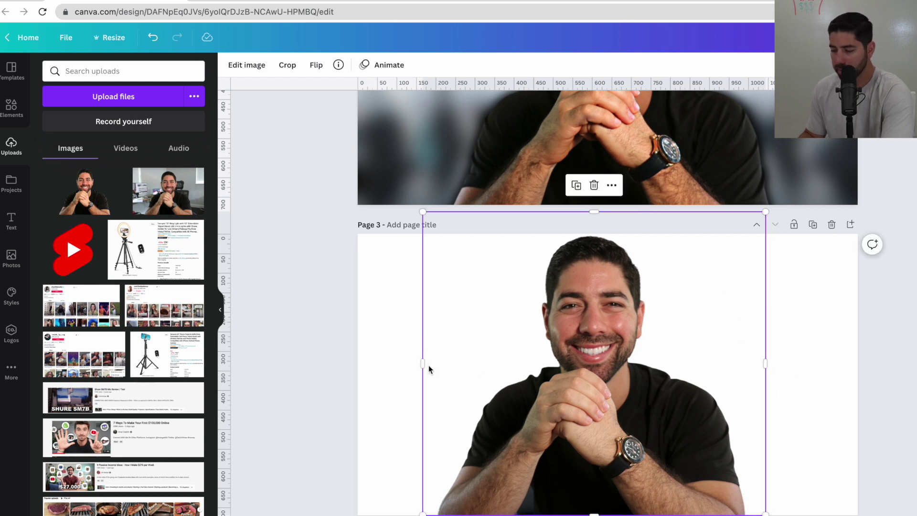
{"action": "left_click_drag", "start_coordinate": [422, 363], "coordinate": [435, 362]}
{"action": "left_click", "coordinate": [396, 368]}
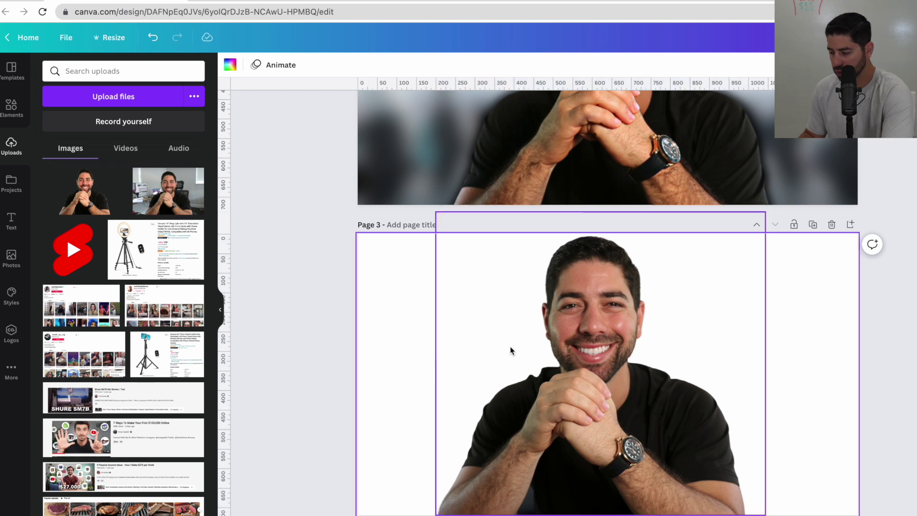
{"action": "left_click", "coordinate": [525, 333]}
{"action": "left_click_drag", "start_coordinate": [438, 211], "coordinate": [416, 205]}
{"action": "left_click_drag", "start_coordinate": [633, 331], "coordinate": [633, 337]}
{"action": "left_click", "coordinate": [865, 340]}
Scroll between Page 2 and Page 3 to compare the framing.
{"action": "scroll", "coordinate": [864, 339], "scroll_direction": "up", "scroll_amount": 5}
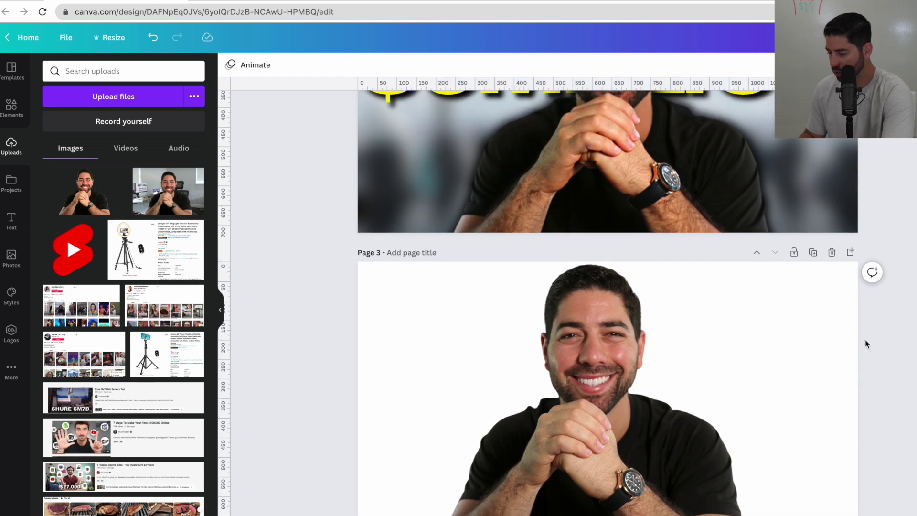
{"action": "scroll", "coordinate": [864, 339], "scroll_direction": "down", "scroll_amount": 5}
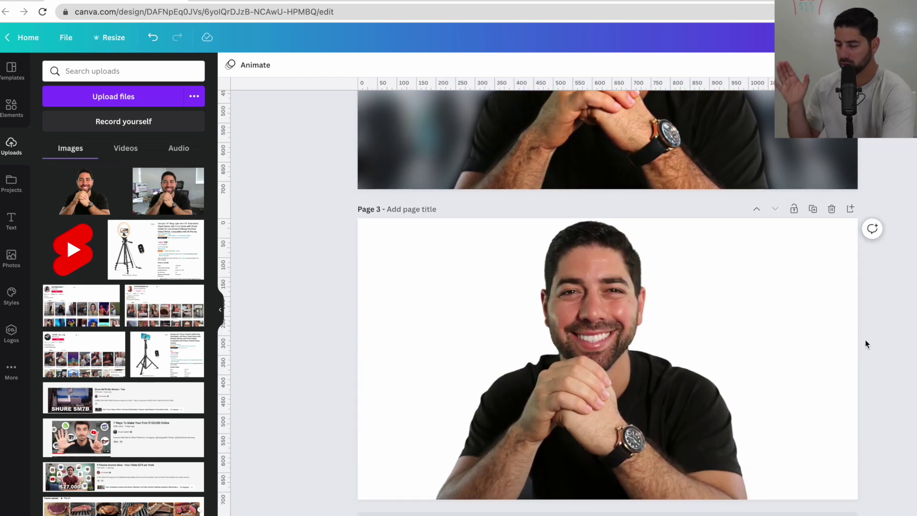
{"action": "scroll", "coordinate": [864, 339], "scroll_direction": "up", "scroll_amount": 5}
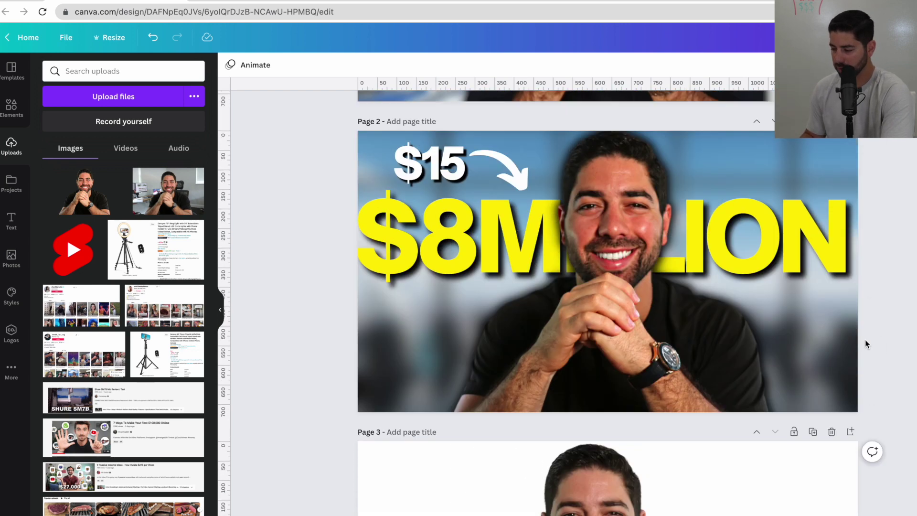
{"action": "scroll", "coordinate": [865, 339], "scroll_direction": "down", "scroll_amount": 5}
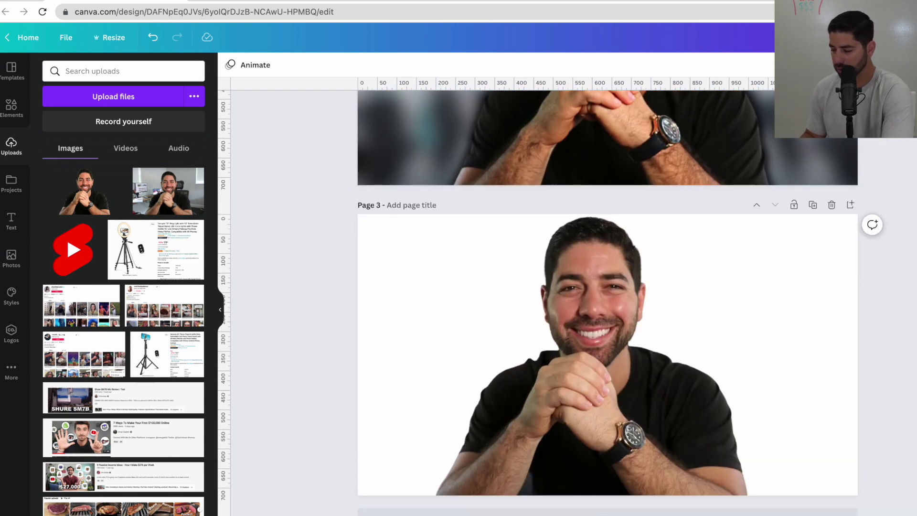
{"action": "scroll", "coordinate": [864, 310], "scroll_direction": "up", "scroll_amount": 5}
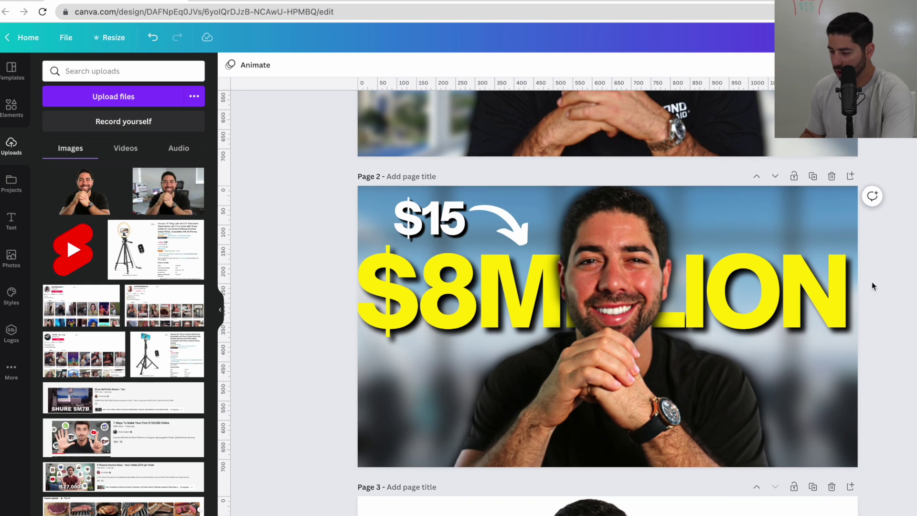
{"action": "scroll", "coordinate": [817, 379], "scroll_direction": "down", "scroll_amount": 3}
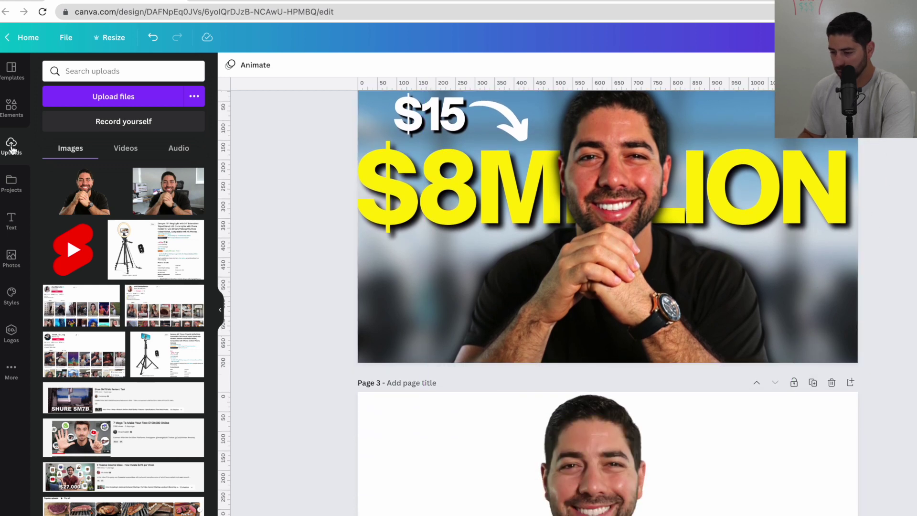
Search Elements for 'blue skye' and add the cloudy blue sky image.
{"action": "left_click", "coordinate": [10, 105]}
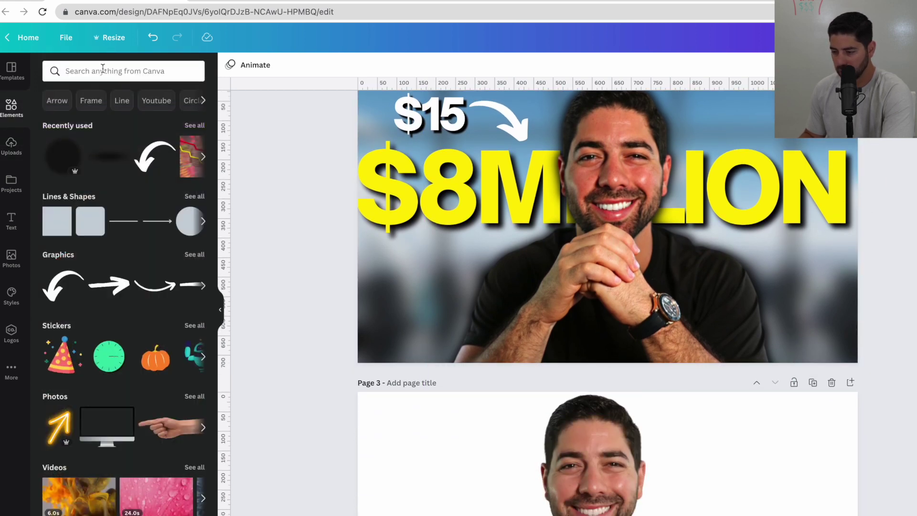
{"action": "left_click", "coordinate": [102, 69]}
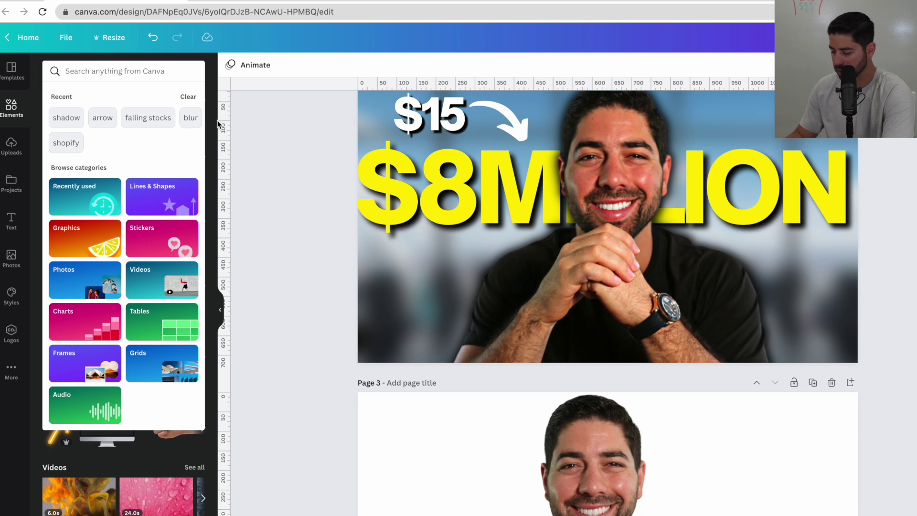
{"action": "type", "text": "blue"}
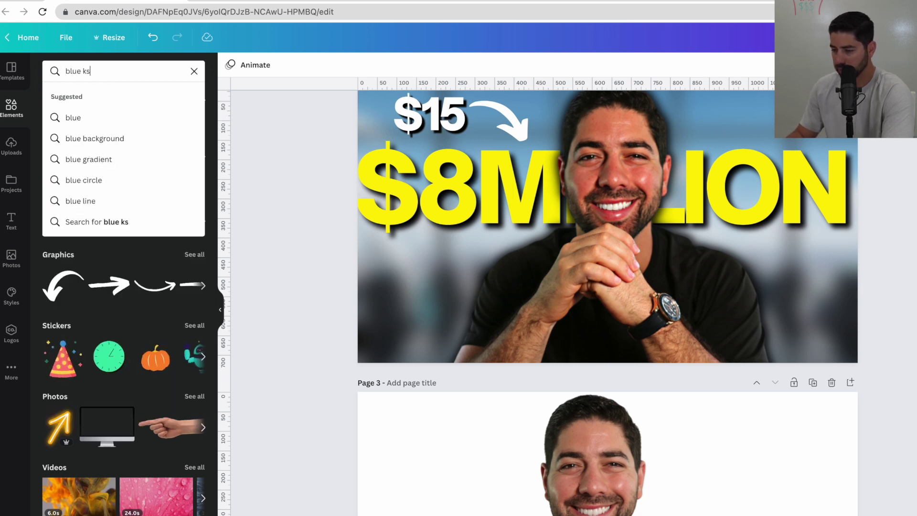
{"action": "type", "text": " skye"}
{"action": "key", "text": "Return"}
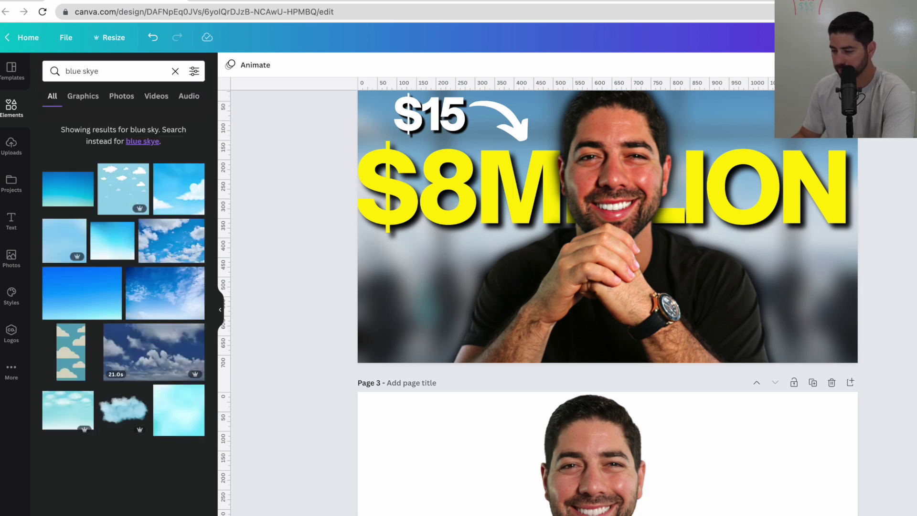
{"action": "scroll", "coordinate": [175, 294], "scroll_direction": "down", "scroll_amount": 1}
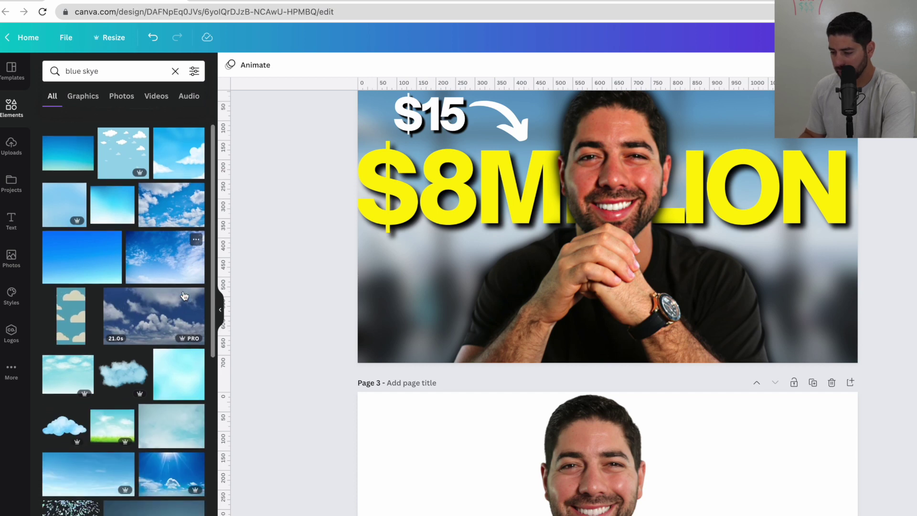
{"action": "left_click", "coordinate": [167, 246]}
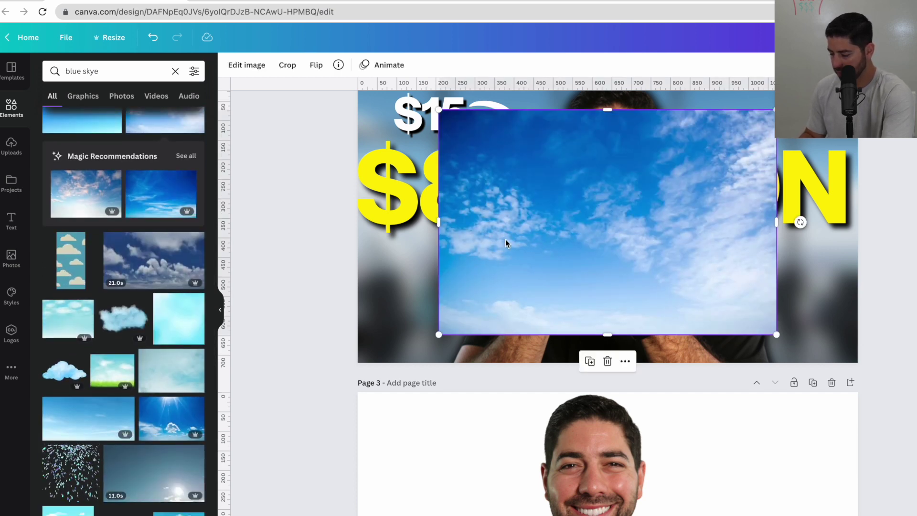
Move the sky image from Page 2 to Page 3 and send it behind the man.
{"action": "left_click", "coordinate": [439, 440]}
{"action": "key", "text": "ctrl+v"}
{"action": "scroll", "coordinate": [425, 462], "scroll_direction": "down", "scroll_amount": 3}
{"action": "left_click", "coordinate": [586, 160]}
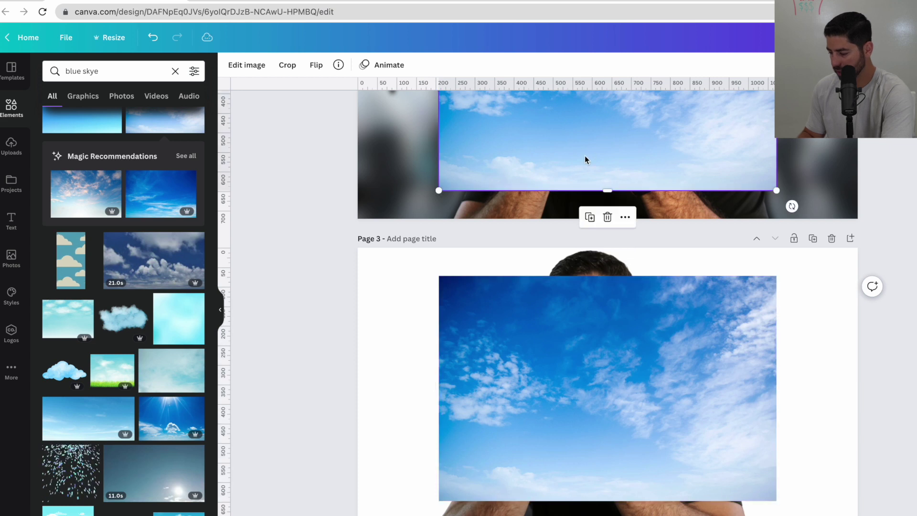
{"action": "key", "text": "Delete"}
{"action": "left_click", "coordinate": [625, 378]}
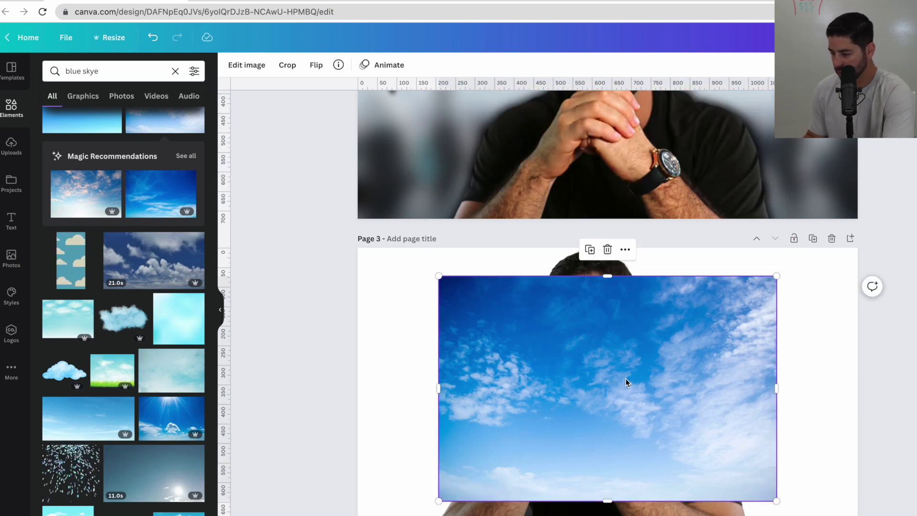
{"action": "right_click", "coordinate": [625, 378]}
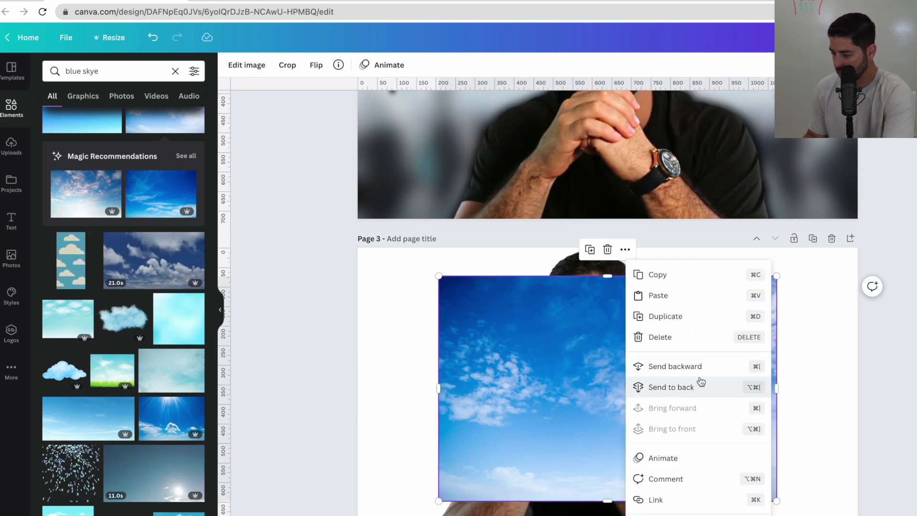
{"action": "left_click", "coordinate": [692, 501]}
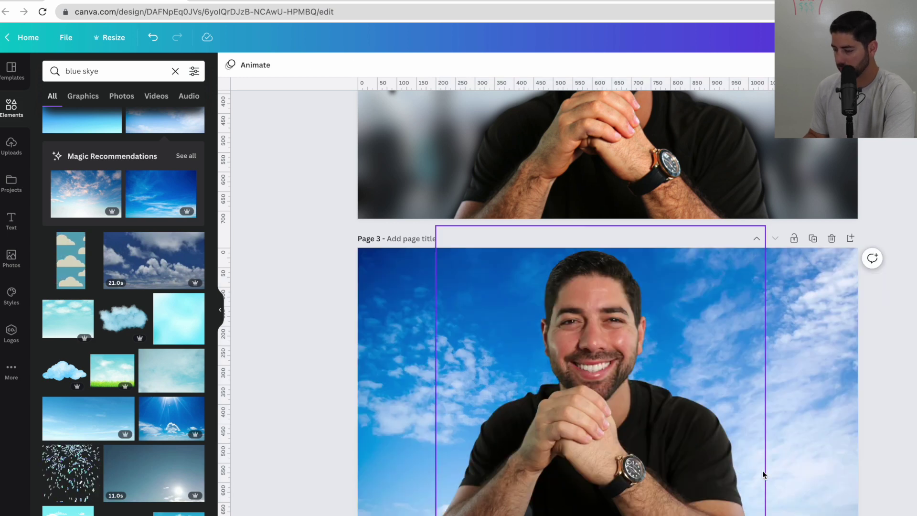
Scroll to Page 3 and select the sky background photo.
{"action": "scroll", "coordinate": [807, 391], "scroll_direction": "up", "scroll_amount": 5}
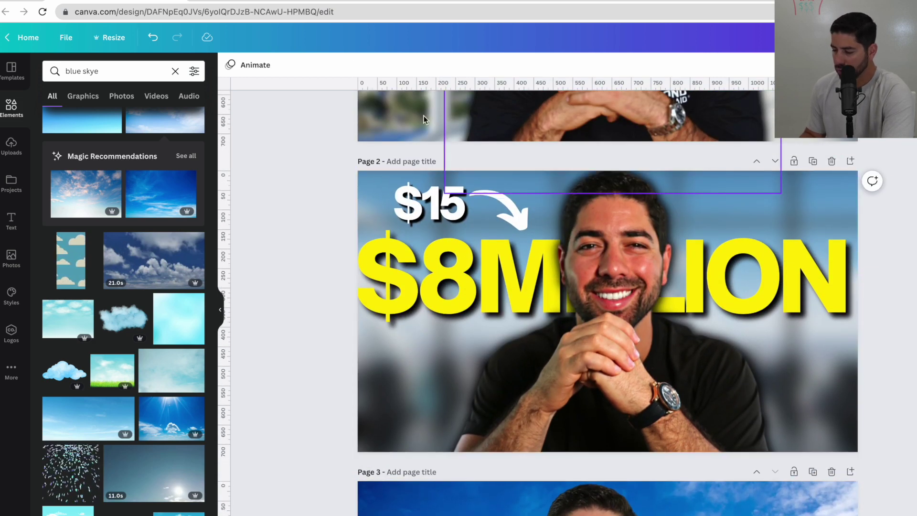
{"action": "scroll", "coordinate": [572, 150], "scroll_direction": "down", "scroll_amount": 1}
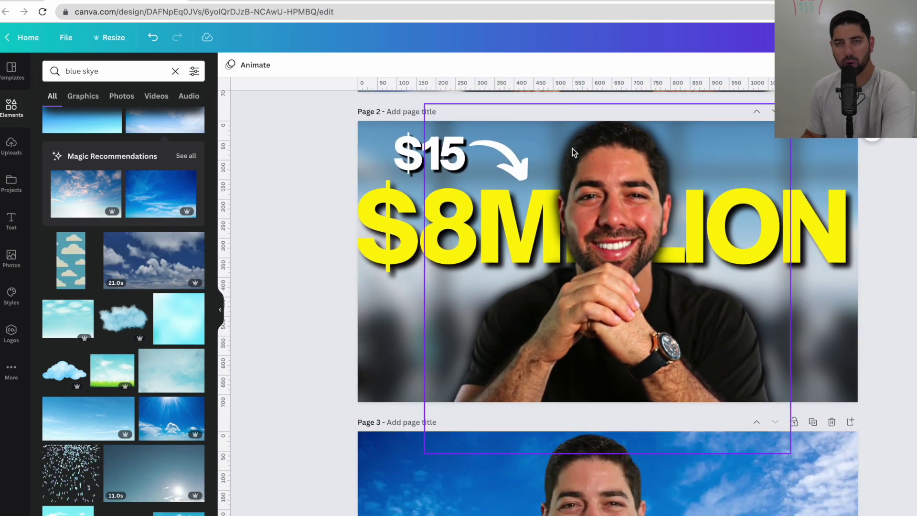
{"action": "scroll", "coordinate": [572, 148], "scroll_direction": "down", "scroll_amount": 5}
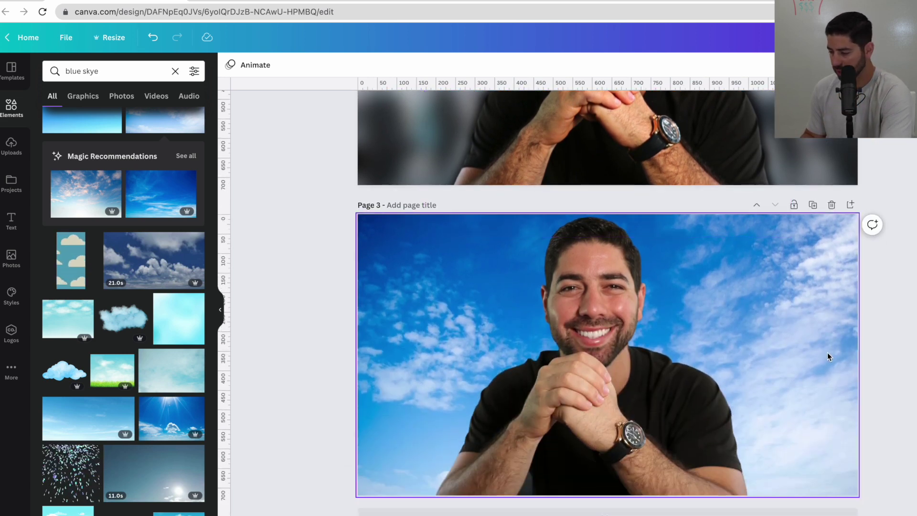
{"action": "left_click", "coordinate": [827, 353]}
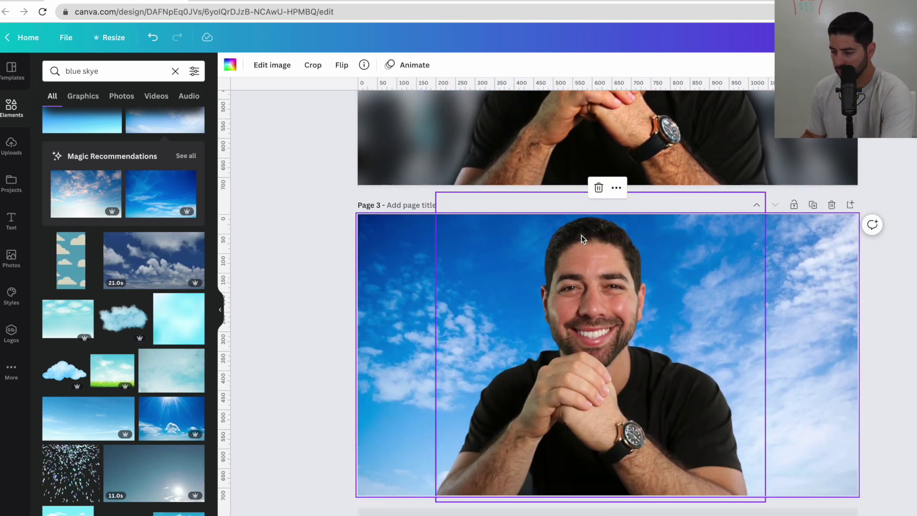
Blur the sky background to 13, then enlarge the person cut-out slightly and nudge it right.
{"action": "left_click", "coordinate": [278, 71]}
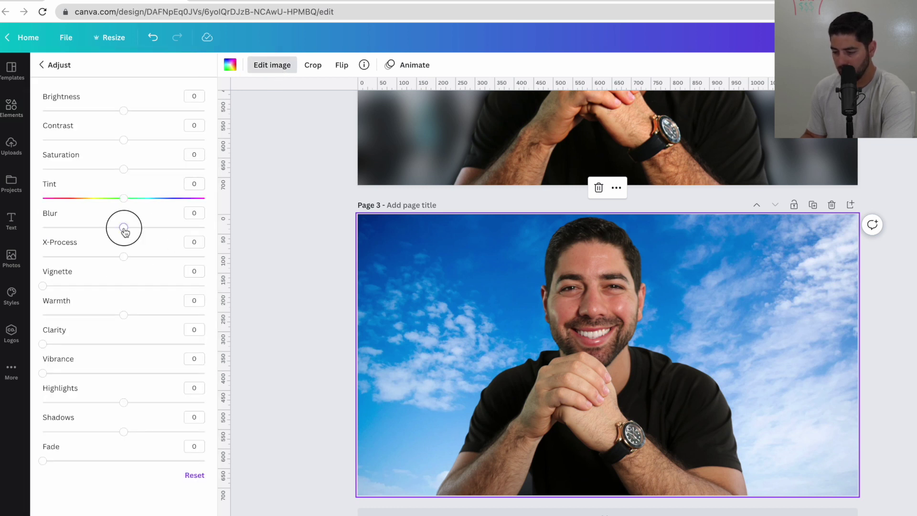
{"action": "mouse_move", "coordinate": [125, 232]}
{"action": "left_mouse_down"}
{"action": "mouse_move", "coordinate": [150, 232]}
{"action": "mouse_move", "coordinate": [128, 234]}
{"action": "mouse_move", "coordinate": [138, 236]}
{"action": "left_mouse_up"}
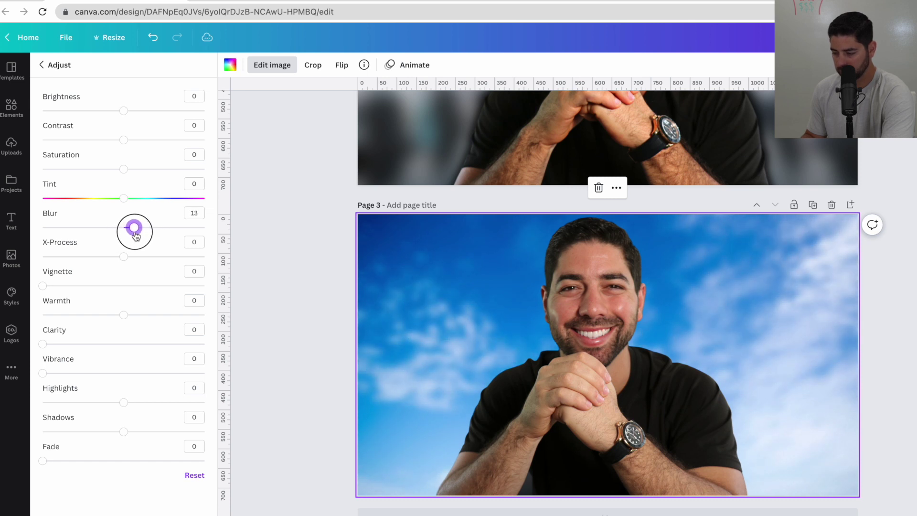
{"action": "left_click", "coordinate": [491, 352]}
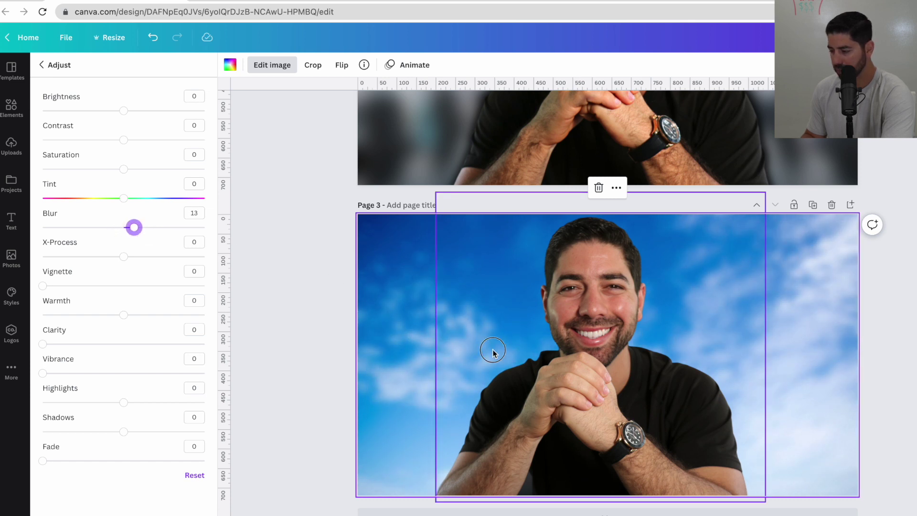
{"action": "left_click_drag", "start_coordinate": [766, 191], "coordinate": [770, 187]}
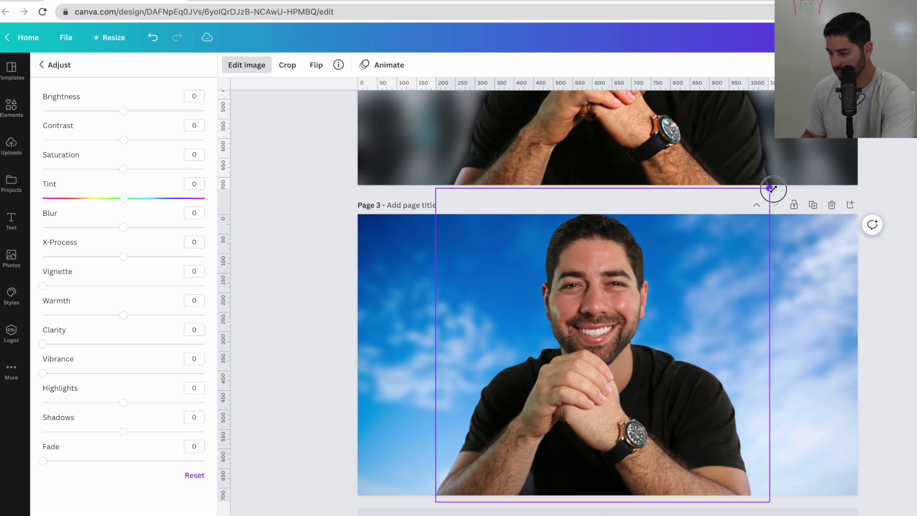
{"action": "left_click_drag", "start_coordinate": [646, 333], "coordinate": [651, 330]}
{"action": "key", "text": "Escape"}
Scroll through the design to review Page 3 against the earlier pages.
{"action": "scroll", "coordinate": [357, 330], "scroll_direction": "up", "scroll_amount": 6}
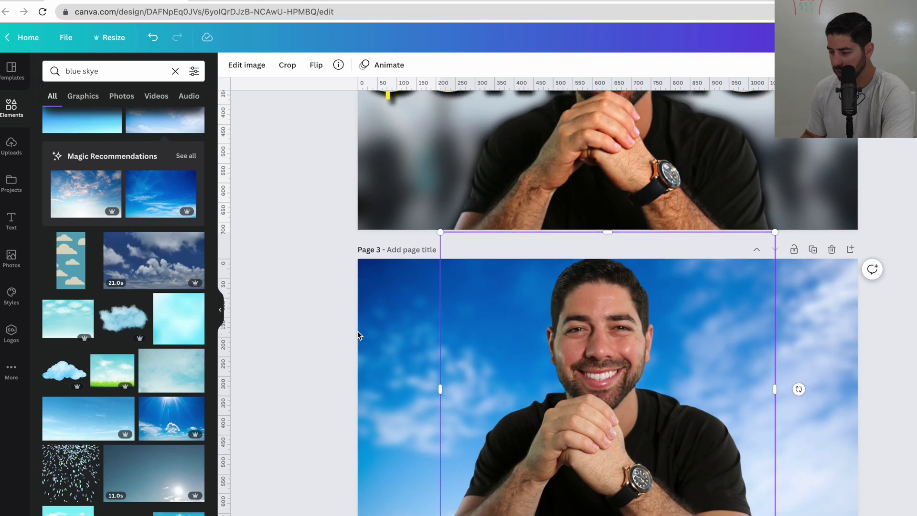
{"action": "scroll", "coordinate": [357, 330], "scroll_direction": "down", "scroll_amount": 5}
{"action": "scroll", "coordinate": [357, 331], "scroll_direction": "up", "scroll_amount": 15}
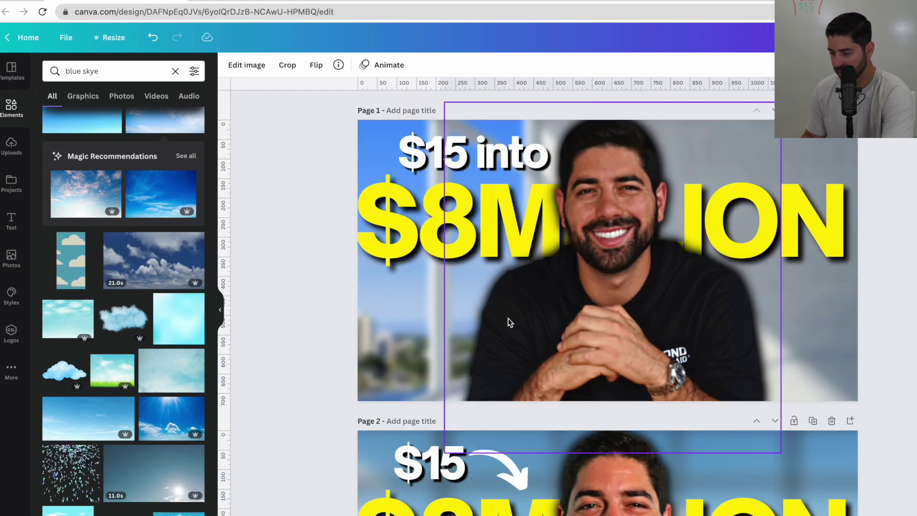
{"action": "scroll", "coordinate": [510, 323], "scroll_direction": "down", "scroll_amount": 1}
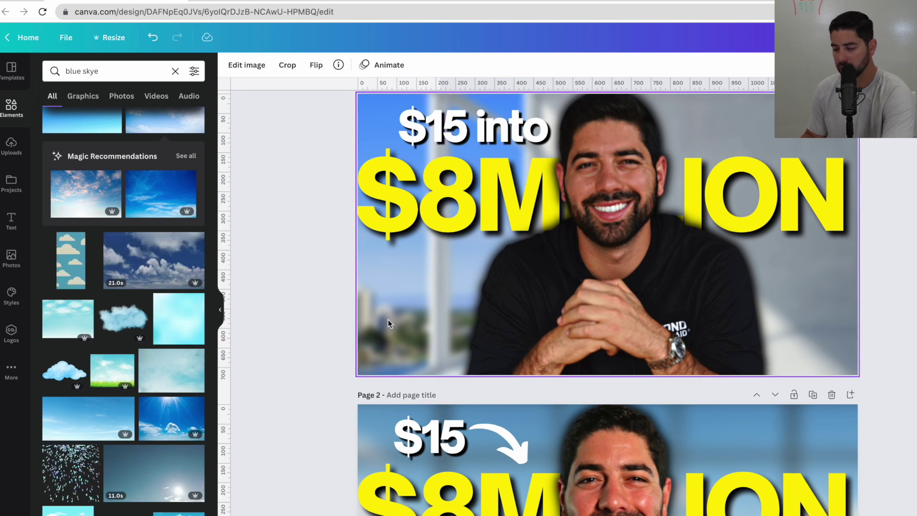
{"action": "scroll", "coordinate": [388, 320], "scroll_direction": "down", "scroll_amount": 10}
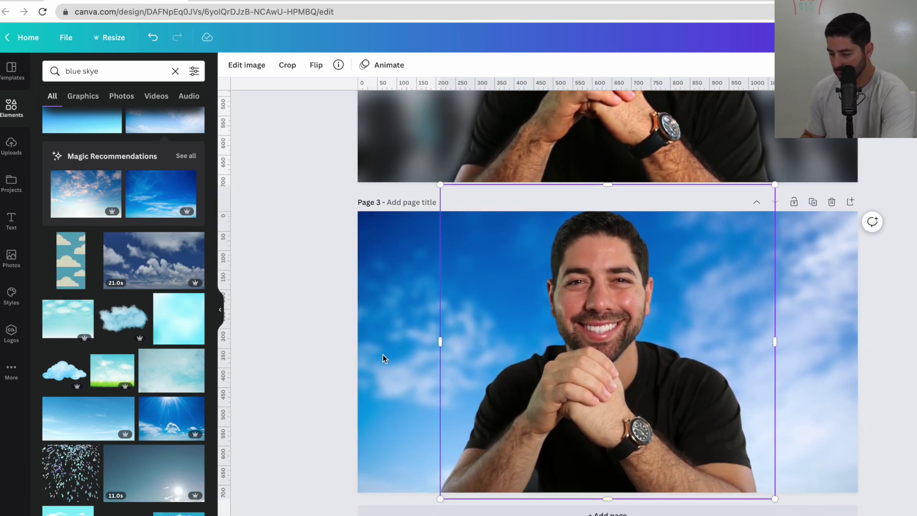
{"action": "scroll", "coordinate": [376, 468], "scroll_direction": "up", "scroll_amount": 5}
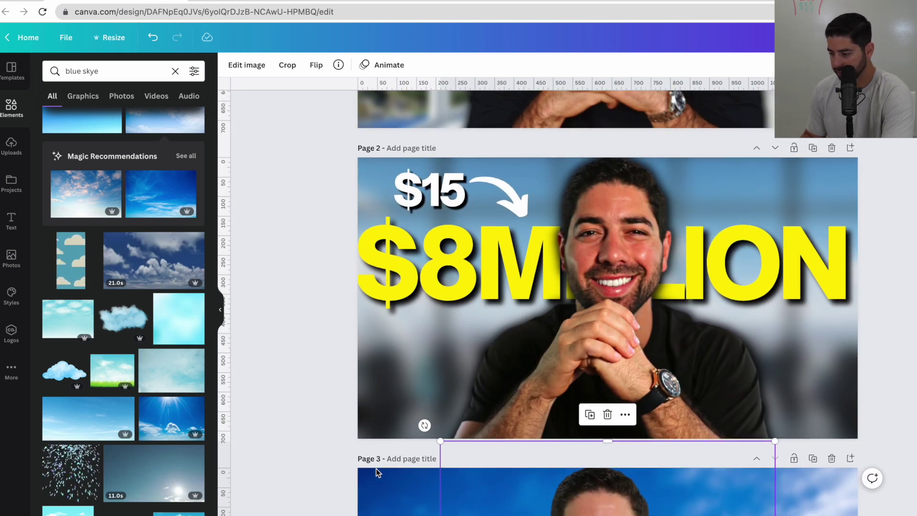
{"action": "scroll", "coordinate": [376, 470], "scroll_direction": "down", "scroll_amount": 2}
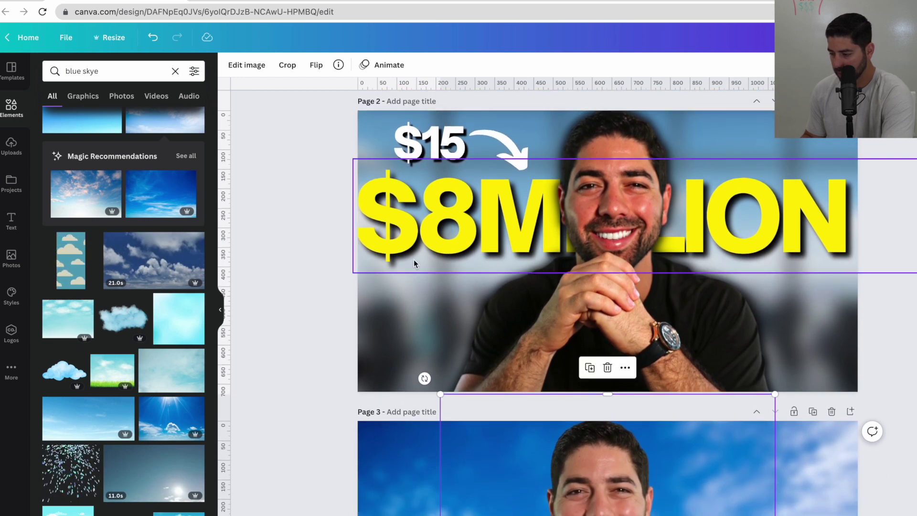
{"action": "scroll", "coordinate": [505, 335], "scroll_direction": "down", "scroll_amount": 5}
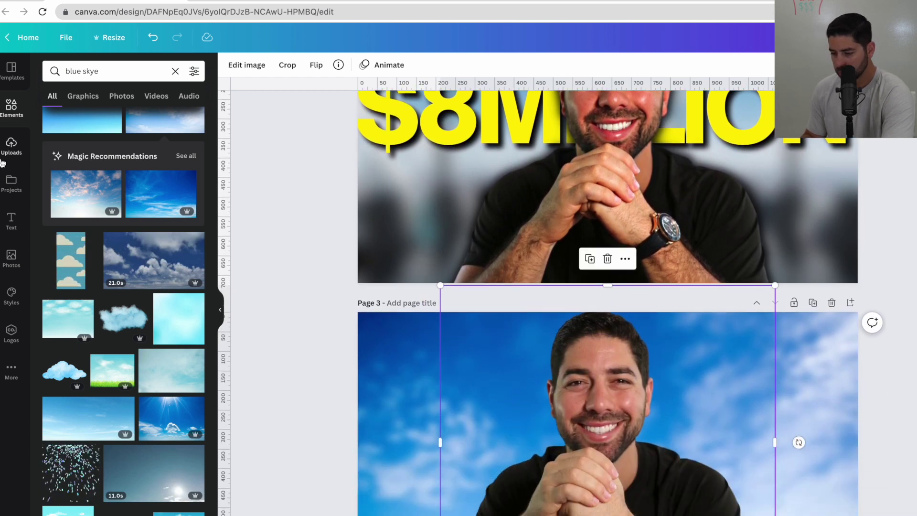
{"action": "left_click", "coordinate": [10, 220]}
{"action": "scroll", "coordinate": [377, 390], "scroll_direction": "down", "scroll_amount": 4}
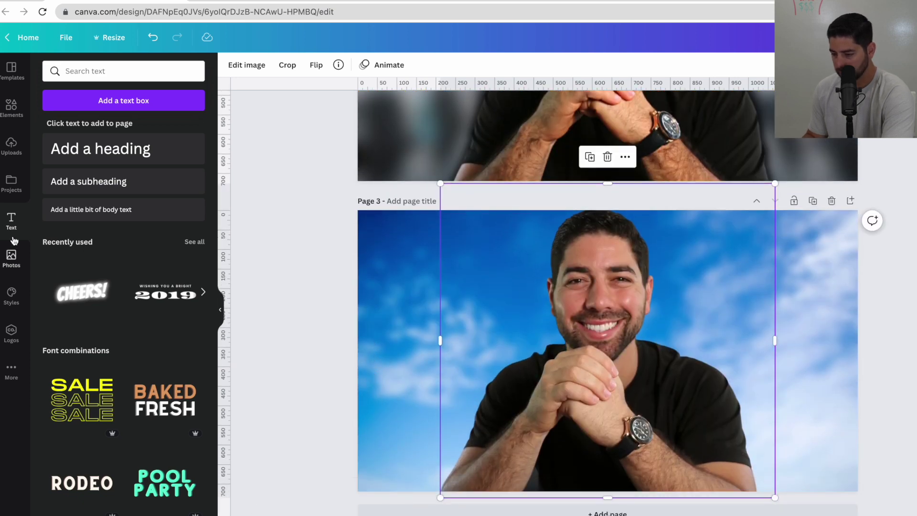
{"action": "scroll", "coordinate": [105, 462], "scroll_direction": "down", "scroll_amount": 14}
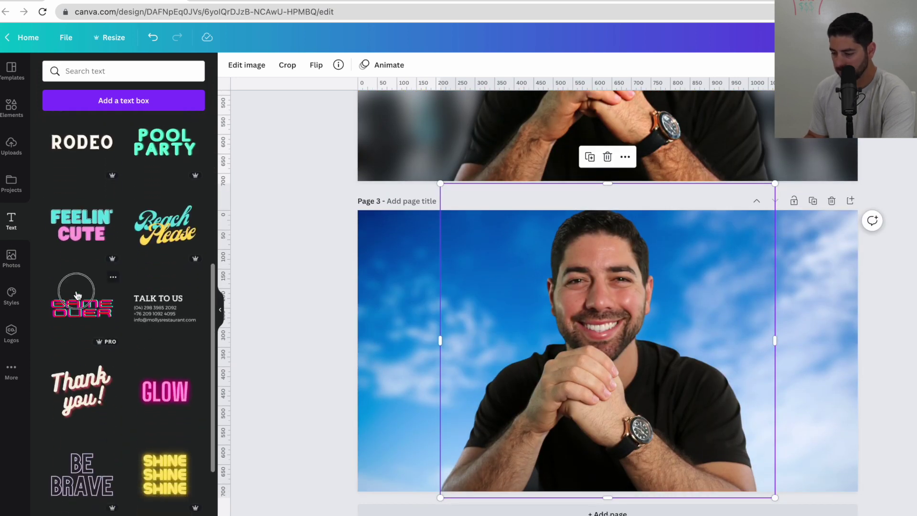
{"action": "left_click_drag", "start_coordinate": [261, 344], "coordinate": [469, 378]}
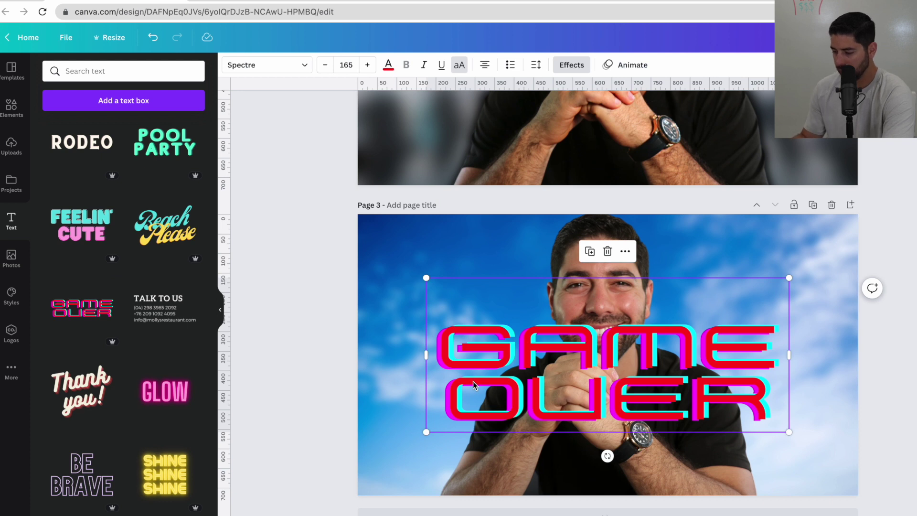
{"action": "key", "text": "Delete"}
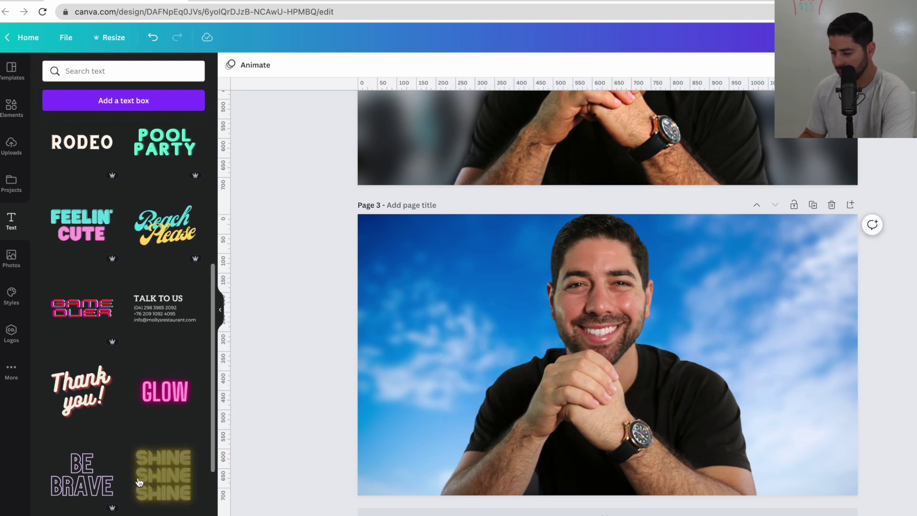
{"action": "left_click_drag", "start_coordinate": [465, 428], "coordinate": [467, 427]}
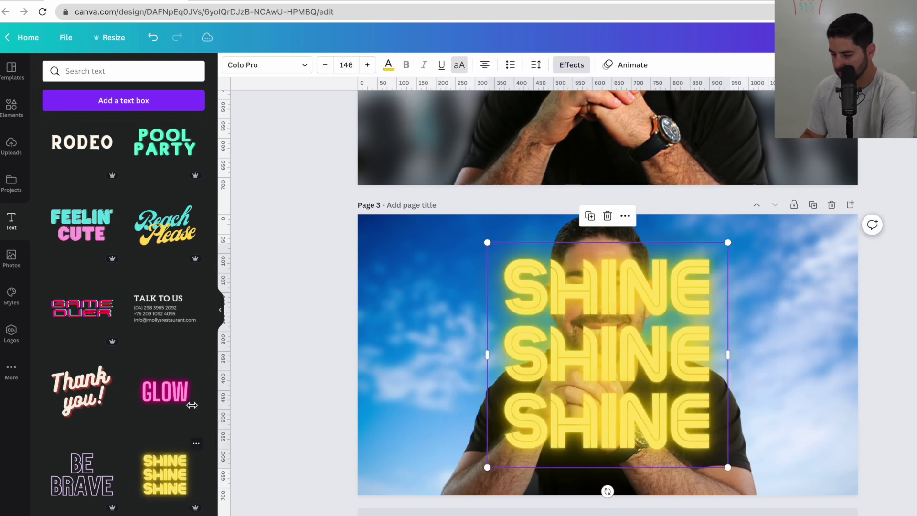
{"action": "key", "text": "Delete"}
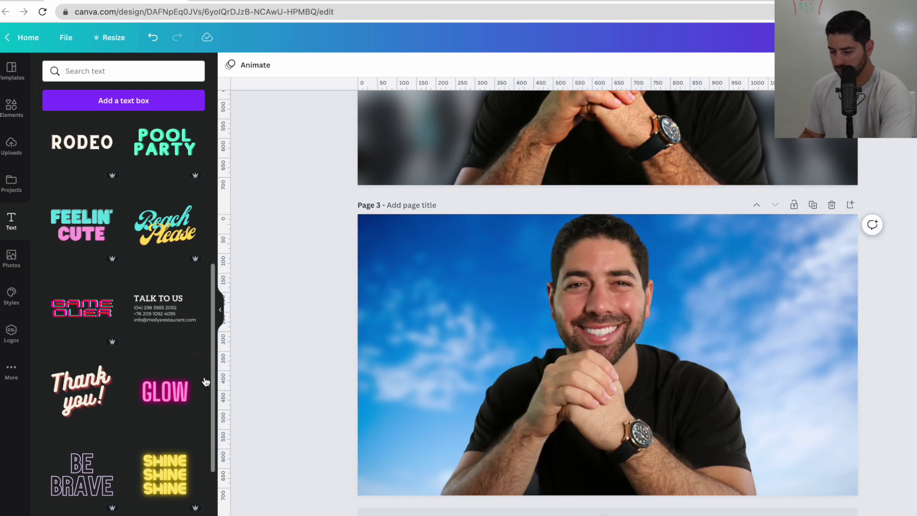
{"action": "scroll", "coordinate": [167, 372], "scroll_direction": "down", "scroll_amount": 5}
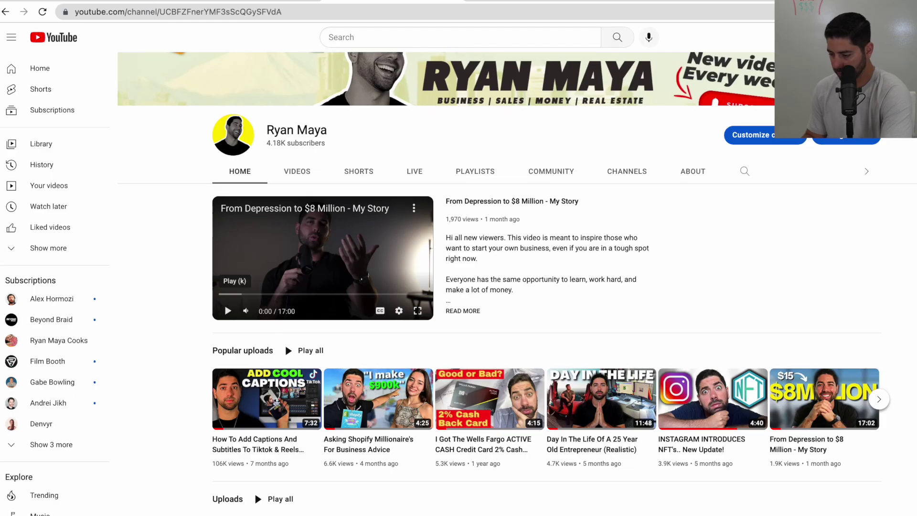
Scroll through the channel's earlier uploads to compare their thumbnails.
{"action": "scroll", "coordinate": [415, 268], "scroll_direction": "down", "scroll_amount": 5}
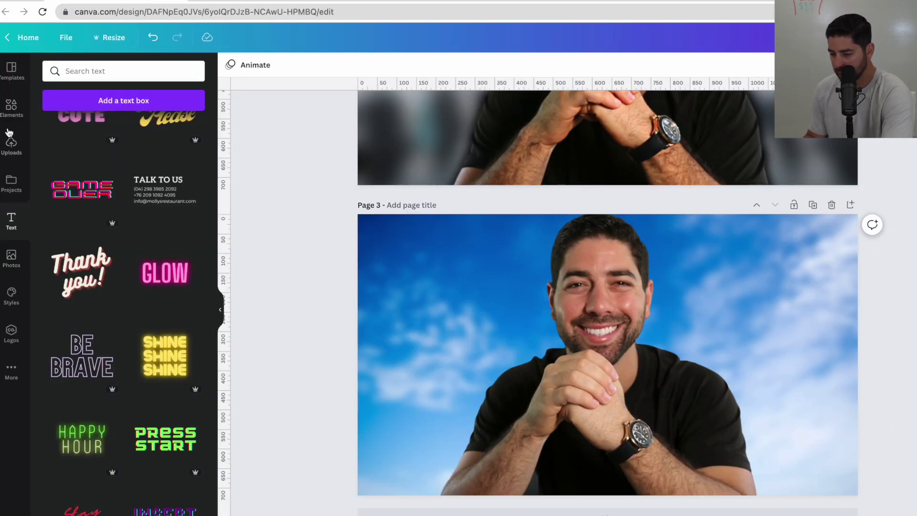
Add a default 'Add a heading' text box to Page 3 and drag it into place.
{"action": "left_click", "coordinate": [7, 219]}
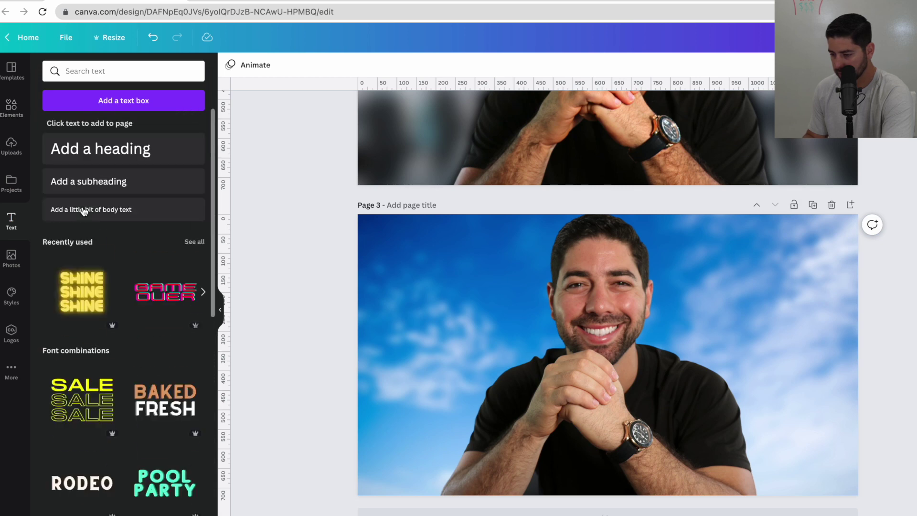
{"action": "left_click", "coordinate": [95, 149]}
{"action": "left_click", "coordinate": [428, 343]}
{"action": "scroll", "coordinate": [428, 343], "scroll_direction": "up", "scroll_amount": 1}
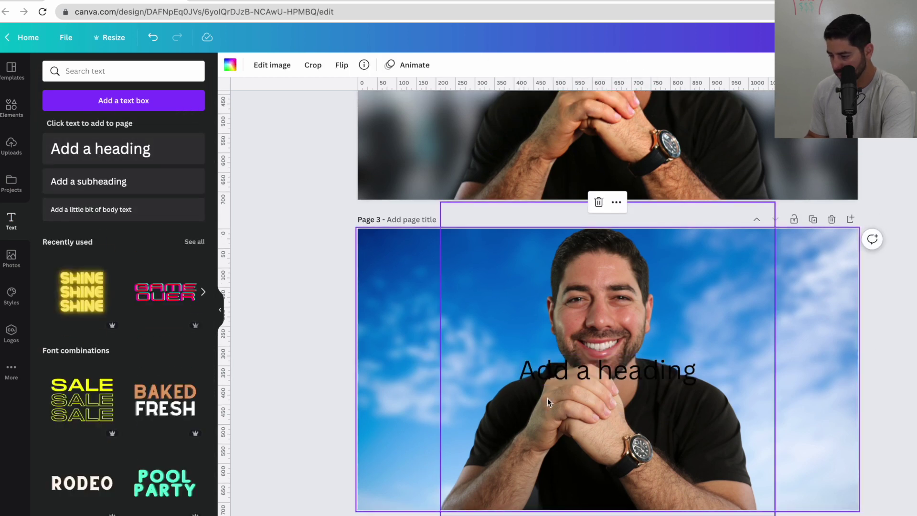
{"action": "left_click", "coordinate": [546, 373]}
{"action": "left_click_drag", "start_coordinate": [545, 374], "coordinate": [465, 367]}
Paste a copy of Page 2's $8MILLION text onto Page 3, then delete it.
{"action": "scroll", "coordinate": [466, 367], "scroll_direction": "up", "scroll_amount": 5}
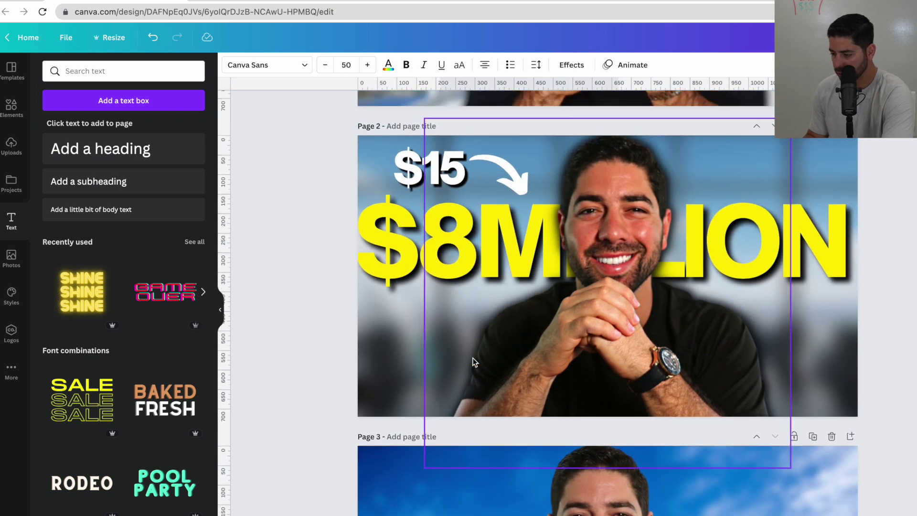
{"action": "left_click", "coordinate": [398, 246]}
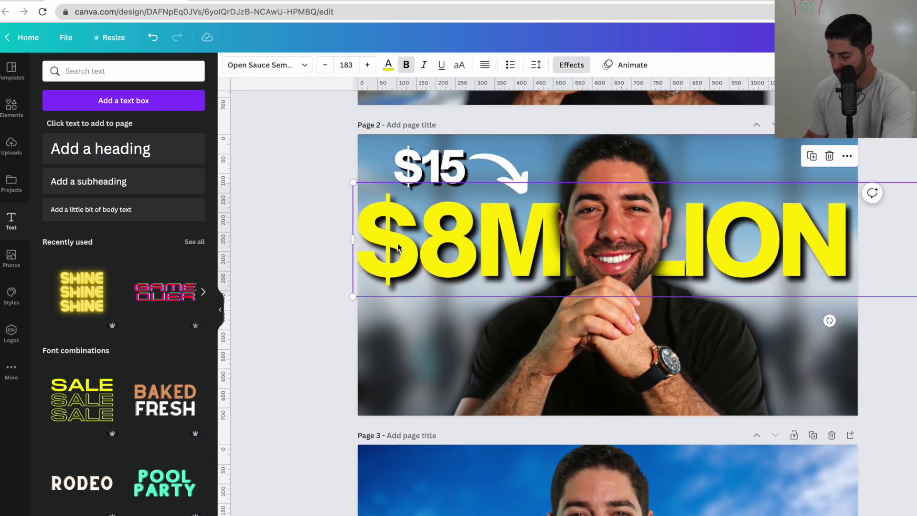
{"action": "scroll", "coordinate": [399, 300], "scroll_direction": "down", "scroll_amount": 4}
{"action": "left_click", "coordinate": [401, 396]}
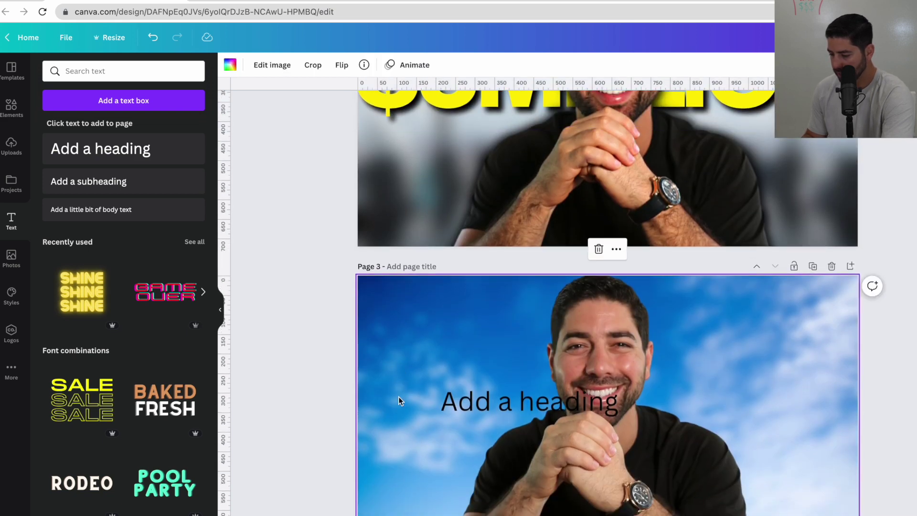
{"action": "key", "text": "ctrl+v"}
{"action": "key", "text": "Delete"}
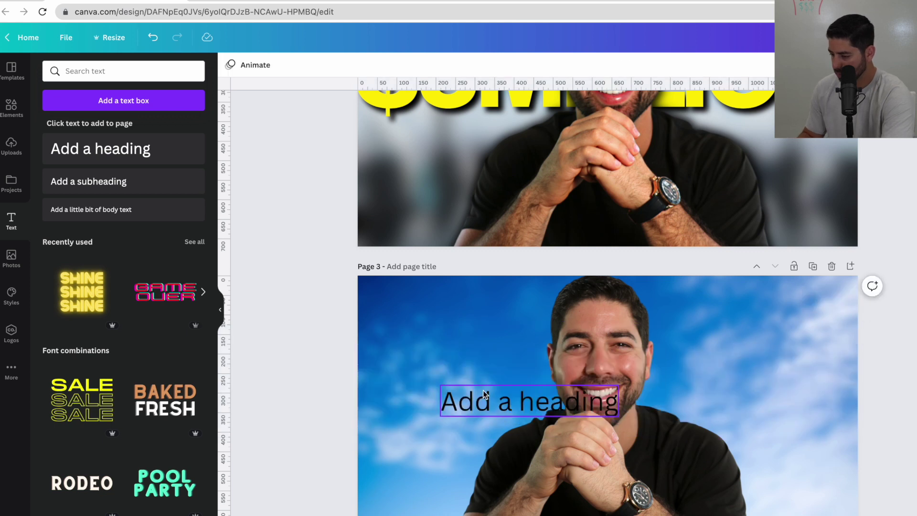
Move the 'Add a heading' text over the blurred sky beside the creator.
{"action": "scroll", "coordinate": [484, 394], "scroll_direction": "up", "scroll_amount": 3}
{"action": "left_click", "coordinate": [484, 389]}
{"action": "left_click", "coordinate": [469, 461]}
{"action": "left_click_drag", "start_coordinate": [470, 461], "coordinate": [425, 391]}
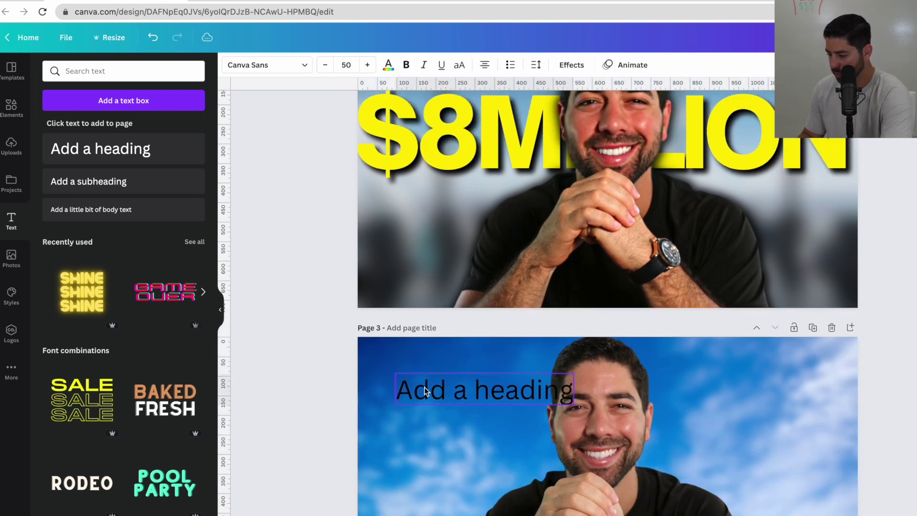
{"action": "scroll", "coordinate": [424, 388], "scroll_direction": "up", "scroll_amount": 4}
{"action": "left_click", "coordinate": [405, 216]}
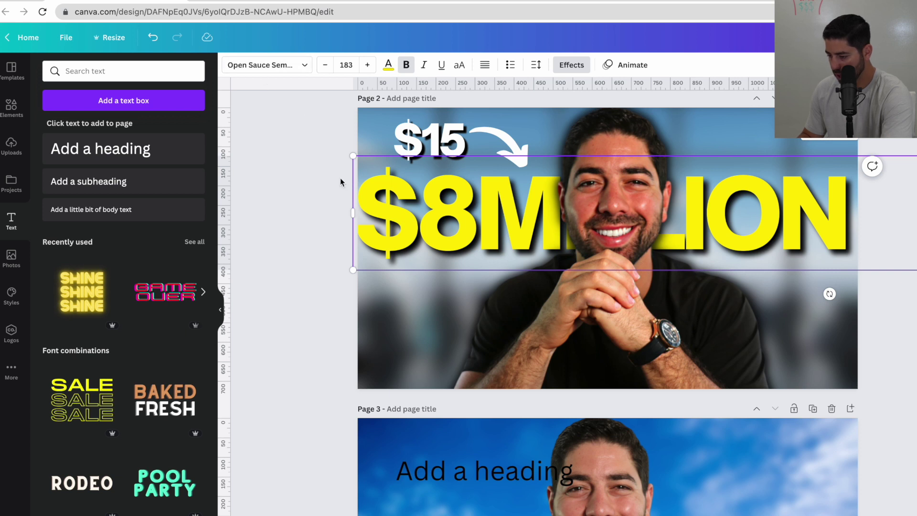
{"action": "left_click", "coordinate": [419, 482]}
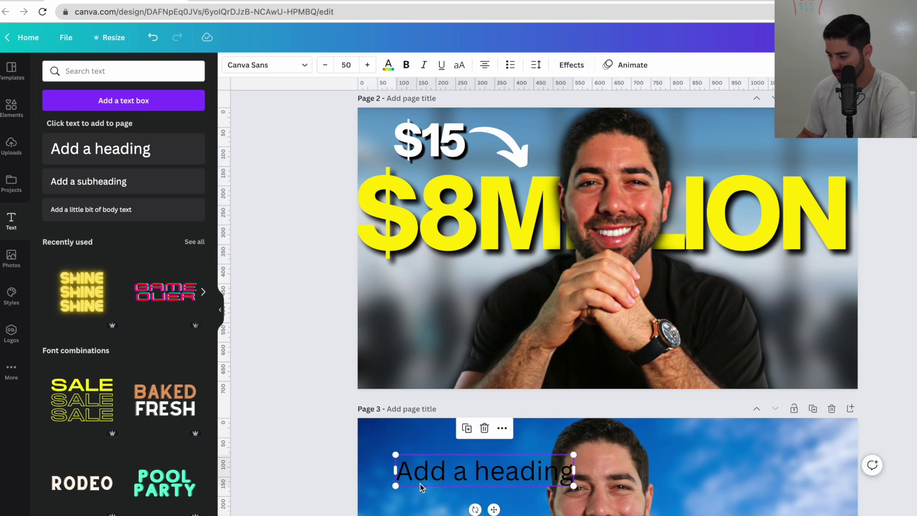
{"action": "left_click", "coordinate": [289, 64]}
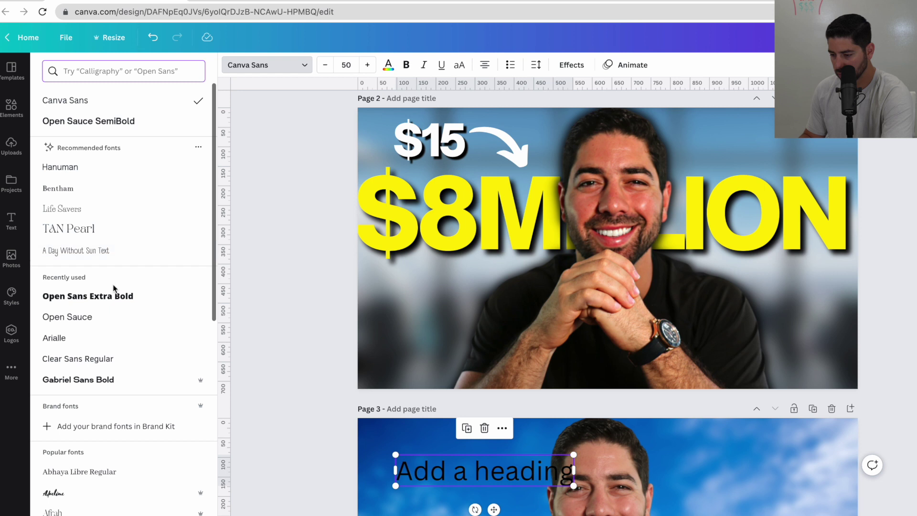
Set the Page 3 heading to Open Sauce SemiBold in the yellow document colour.
{"action": "left_click", "coordinate": [119, 124]}
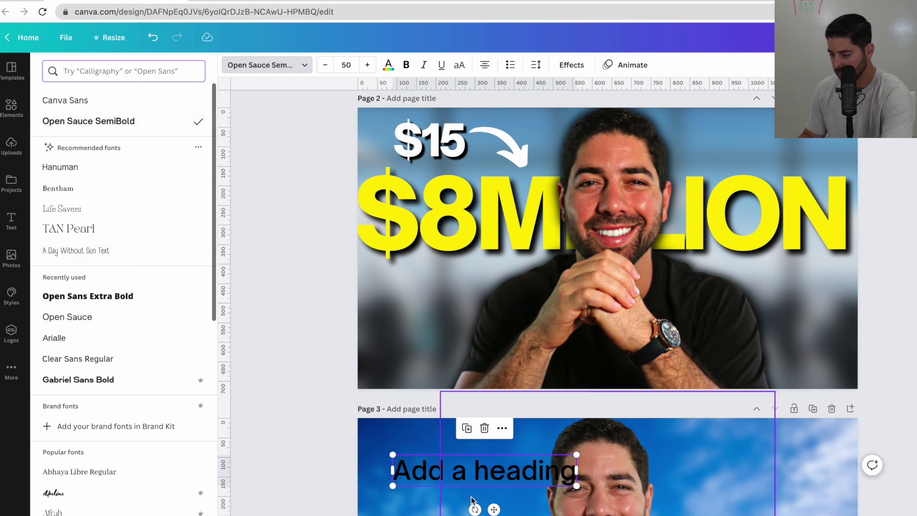
{"action": "scroll", "coordinate": [425, 481], "scroll_direction": "down", "scroll_amount": 1}
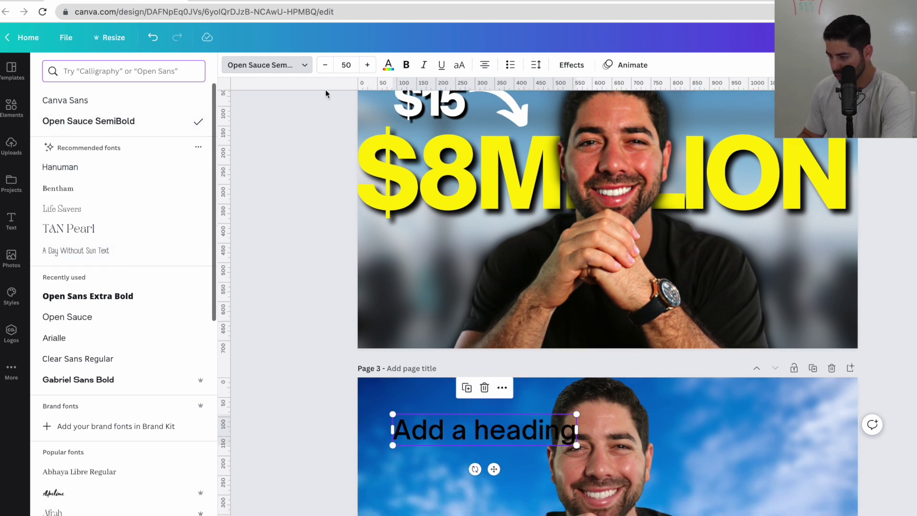
{"action": "left_click", "coordinate": [388, 67]}
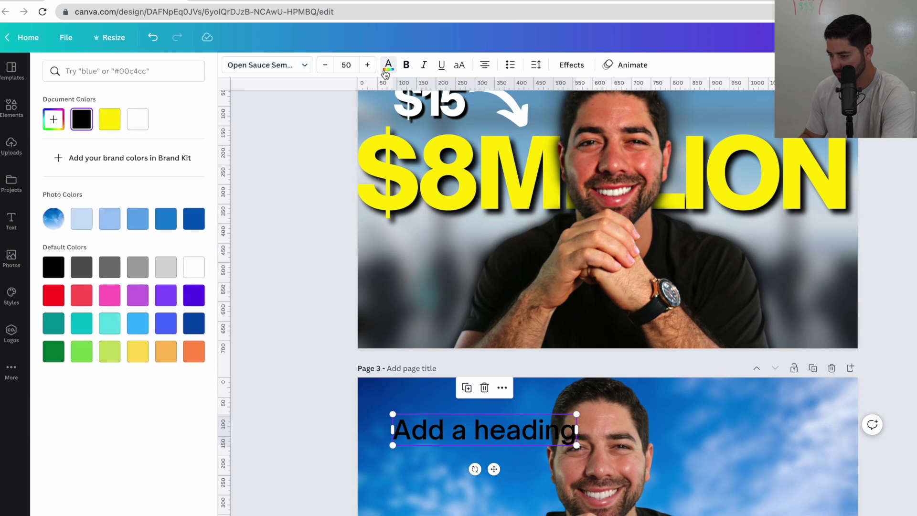
{"action": "left_click", "coordinate": [110, 120]}
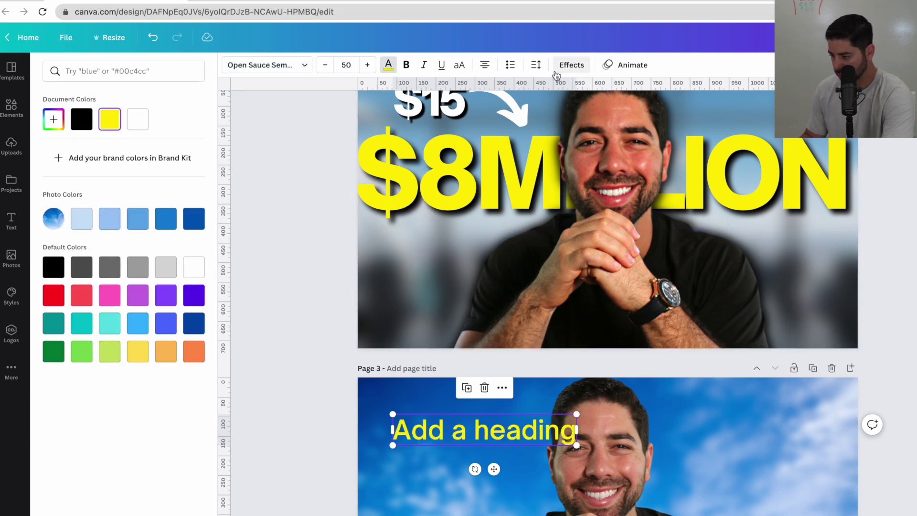
{"action": "left_click", "coordinate": [394, 157]}
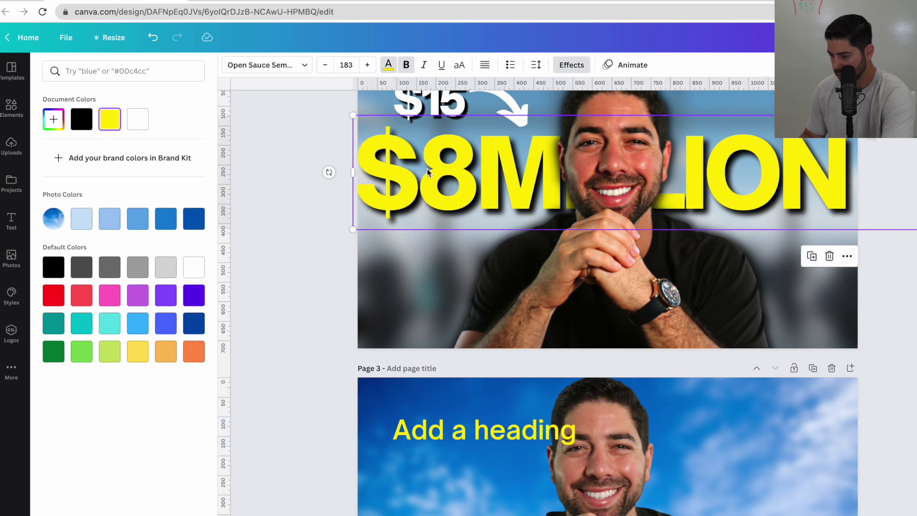
Apply a black drop shadow to the Page 3 heading and raise its blur.
{"action": "left_click", "coordinate": [560, 66]}
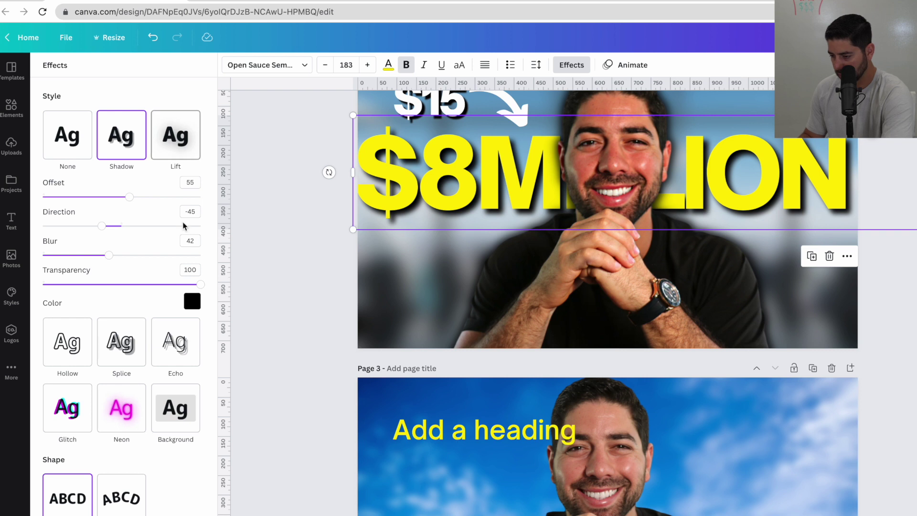
{"action": "left_click", "coordinate": [424, 426]}
{"action": "left_click", "coordinate": [110, 160]}
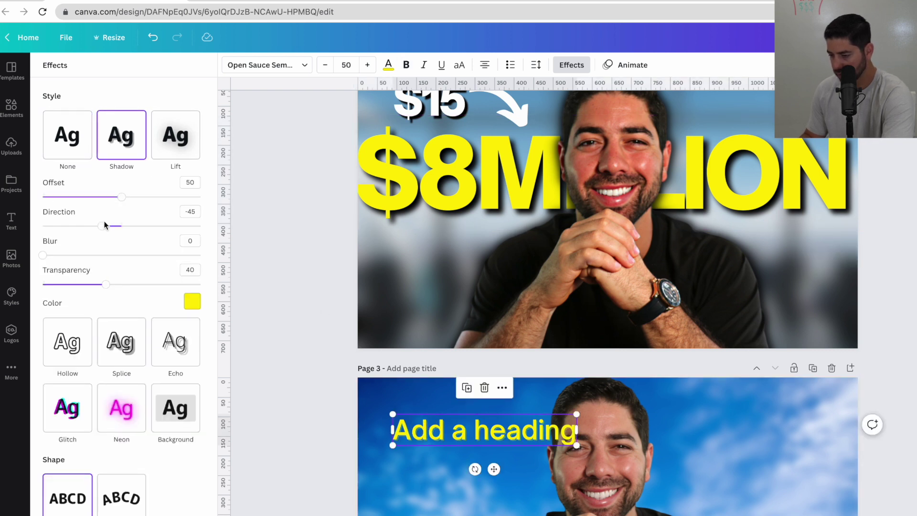
{"action": "left_click_drag", "start_coordinate": [49, 257], "coordinate": [115, 259]}
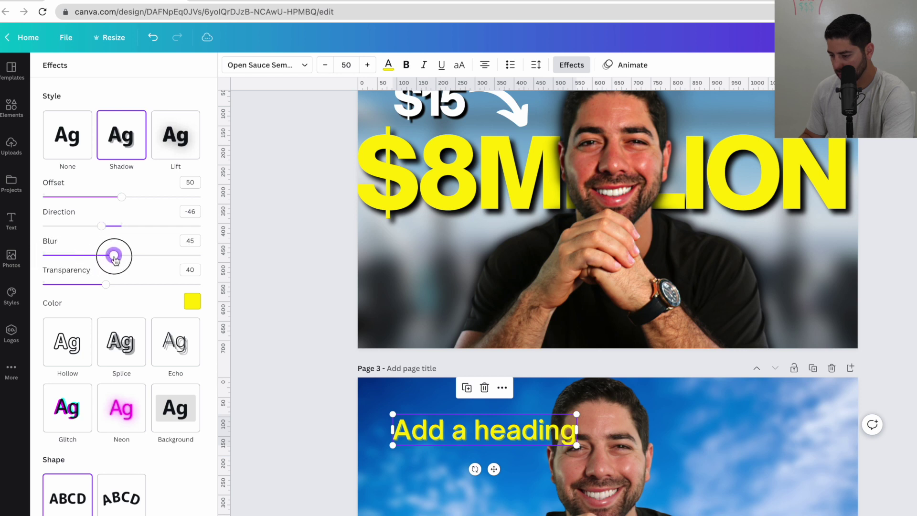
{"action": "left_click", "coordinate": [192, 301]}
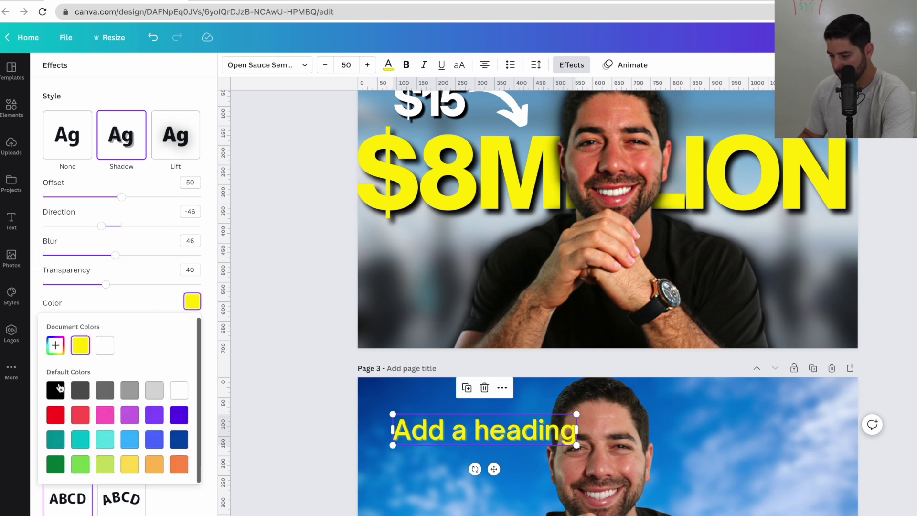
{"action": "left_click", "coordinate": [55, 389]}
Set the heading shadow to transparency 100 and blur 53, matching $8MILLION.
{"action": "left_click", "coordinate": [374, 178]}
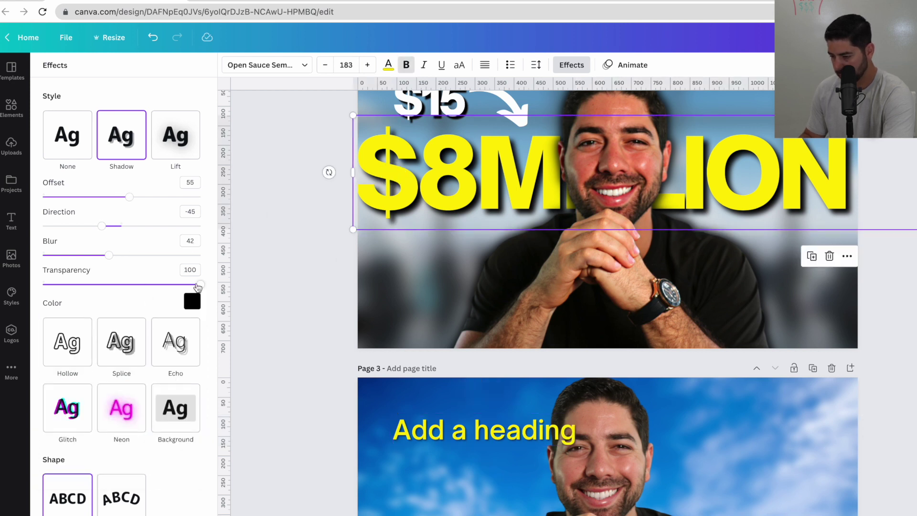
{"action": "left_click", "coordinate": [399, 430]}
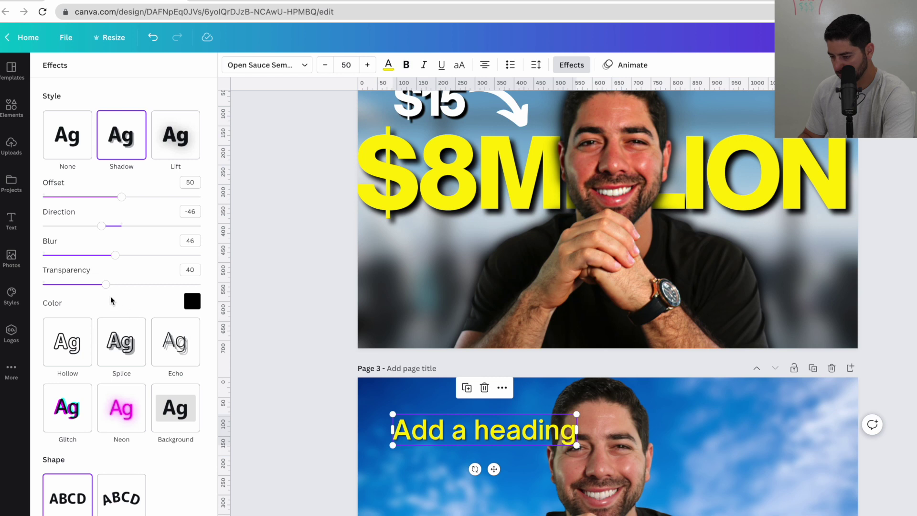
{"action": "left_click_drag", "start_coordinate": [130, 288], "coordinate": [284, 293]}
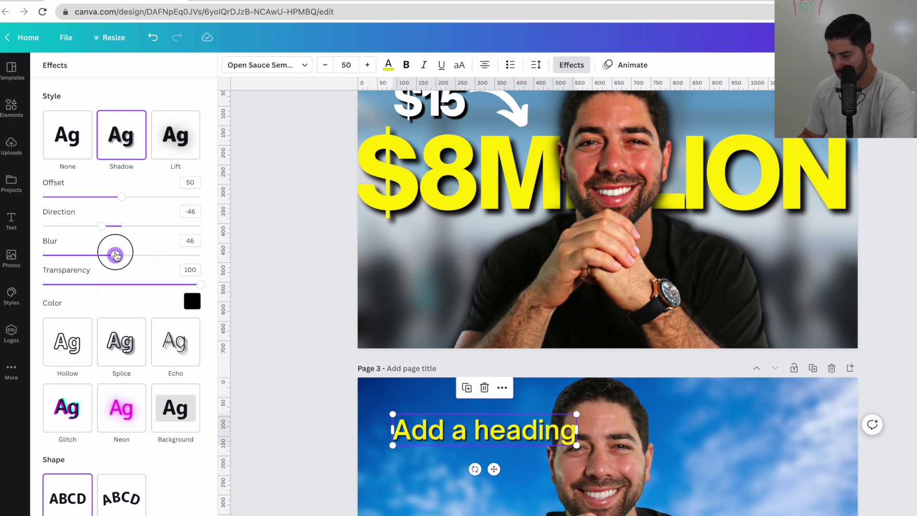
{"action": "left_click_drag", "start_coordinate": [115, 255], "coordinate": [126, 256]}
{"action": "left_click", "coordinate": [390, 189]}
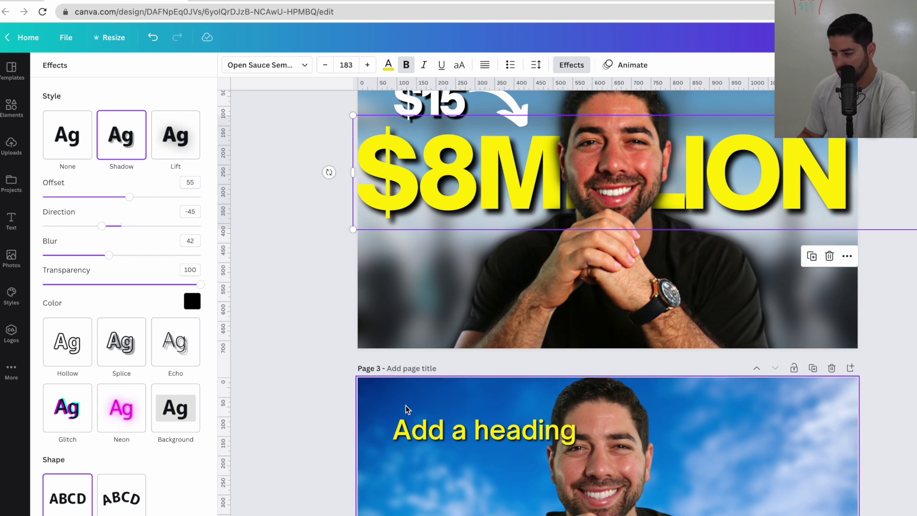
{"action": "left_click", "coordinate": [408, 437]}
Raise the heading shadow offset to 62 and make the heading bold.
{"action": "left_click", "coordinate": [383, 175]}
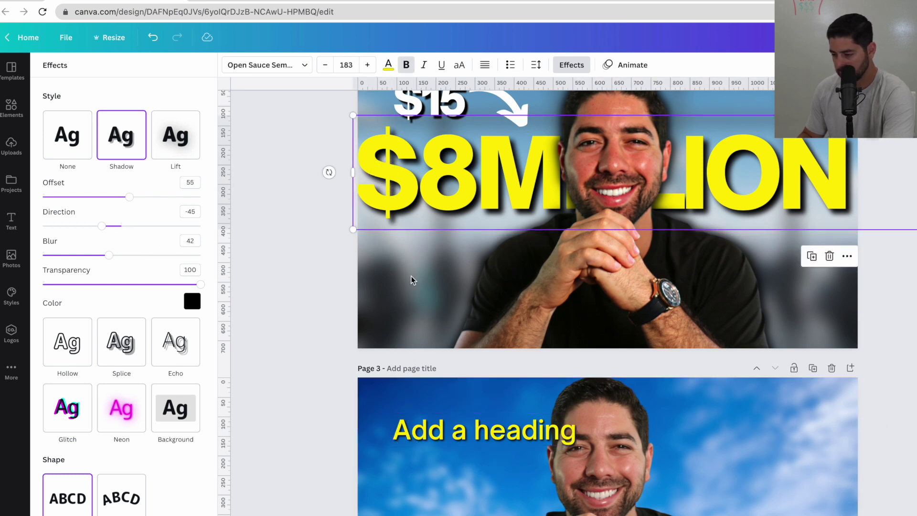
{"action": "left_click", "coordinate": [429, 419]}
{"action": "left_click", "coordinate": [390, 190]}
{"action": "left_click", "coordinate": [409, 425]}
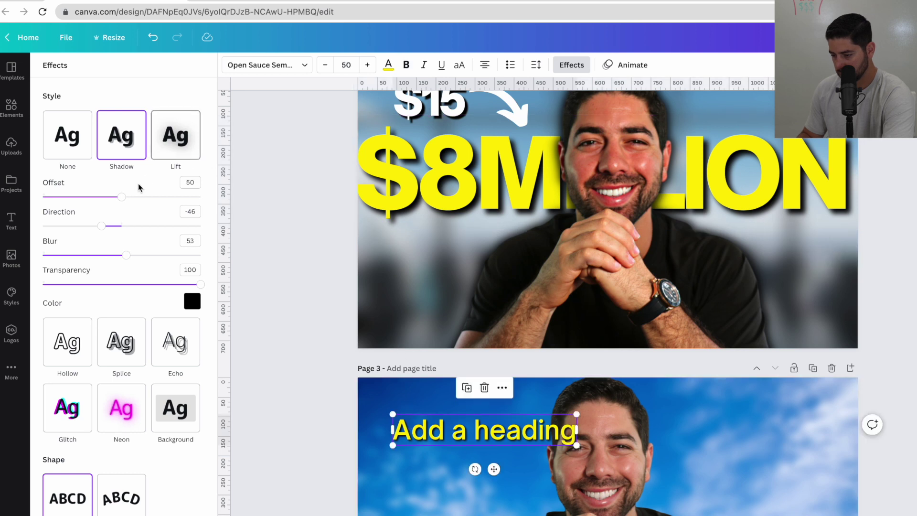
{"action": "left_click_drag", "start_coordinate": [124, 198], "coordinate": [141, 201]}
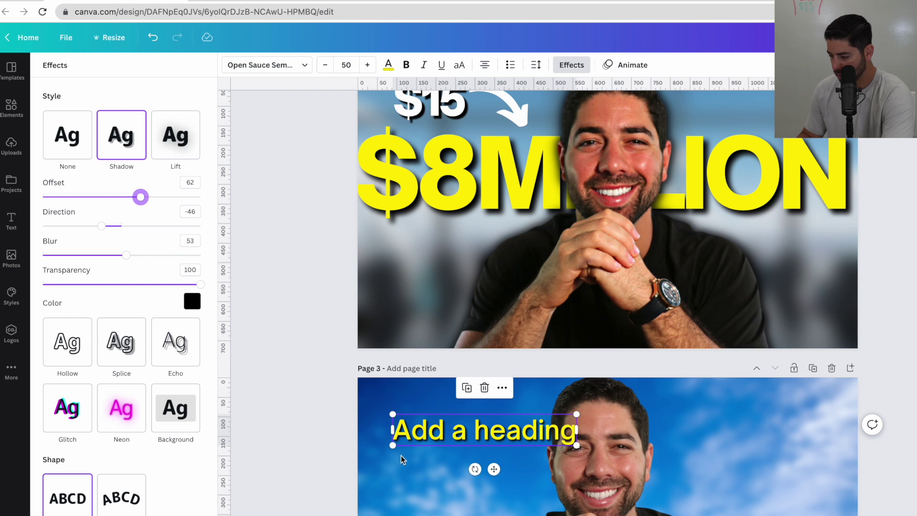
{"action": "left_click", "coordinate": [420, 438]}
{"action": "left_click", "coordinate": [406, 65]}
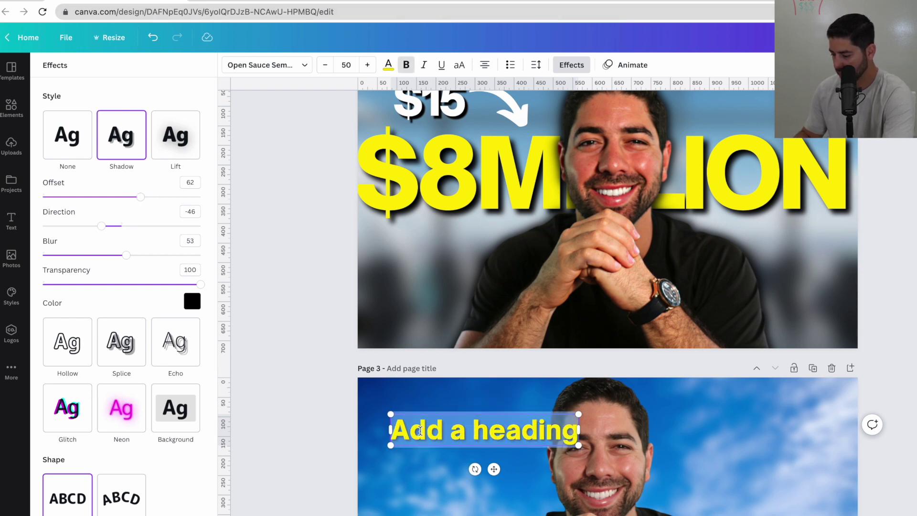
Replace the heading text with '$8MILLION'.
{"action": "type", "text": "$"}
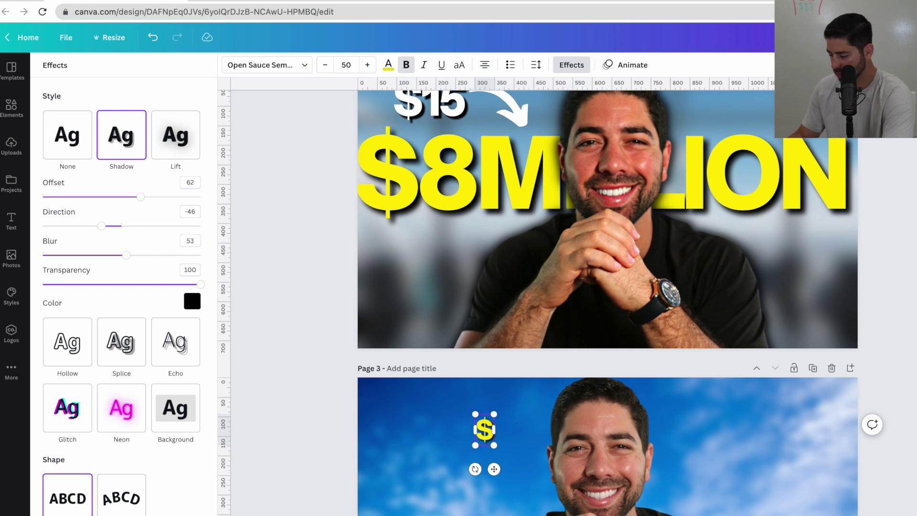
{"action": "type", "text": "8M"}
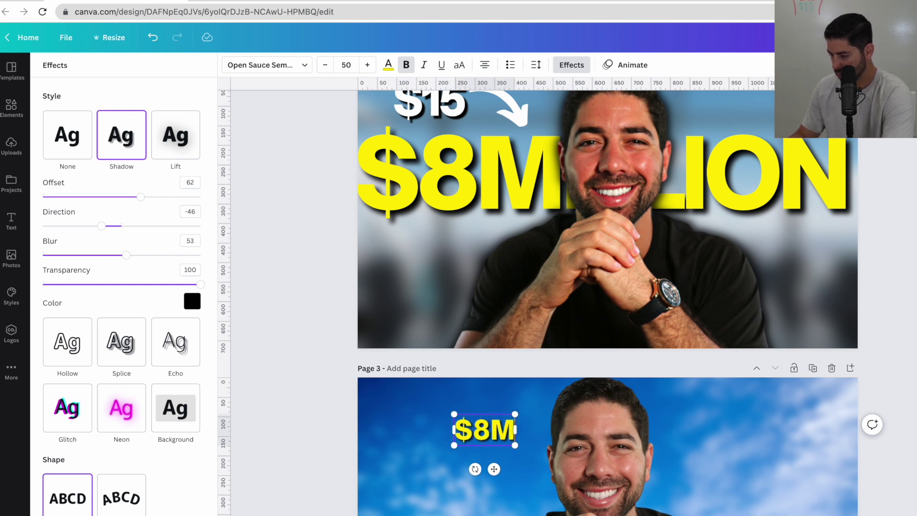
{"action": "type", "text": "ILLION"}
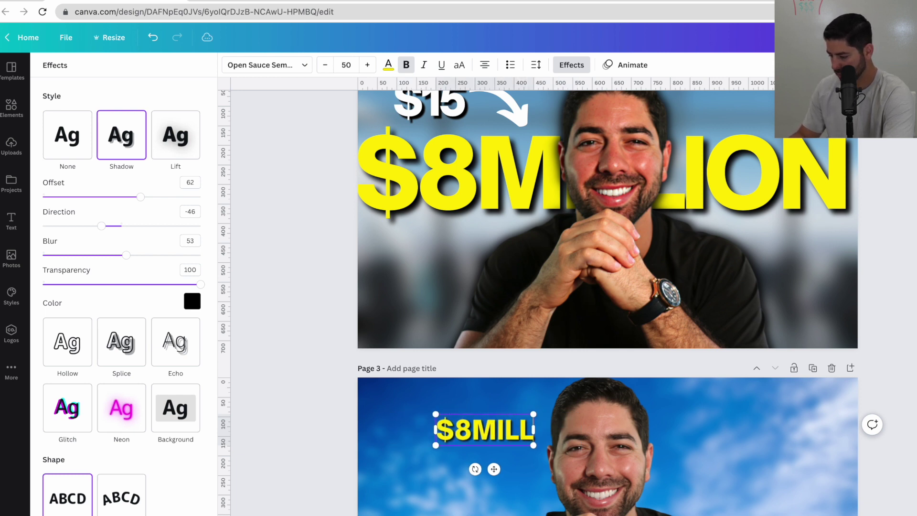
{"action": "left_click", "coordinate": [504, 475]}
{"action": "scroll", "coordinate": [503, 476], "scroll_direction": "down", "scroll_amount": 2}
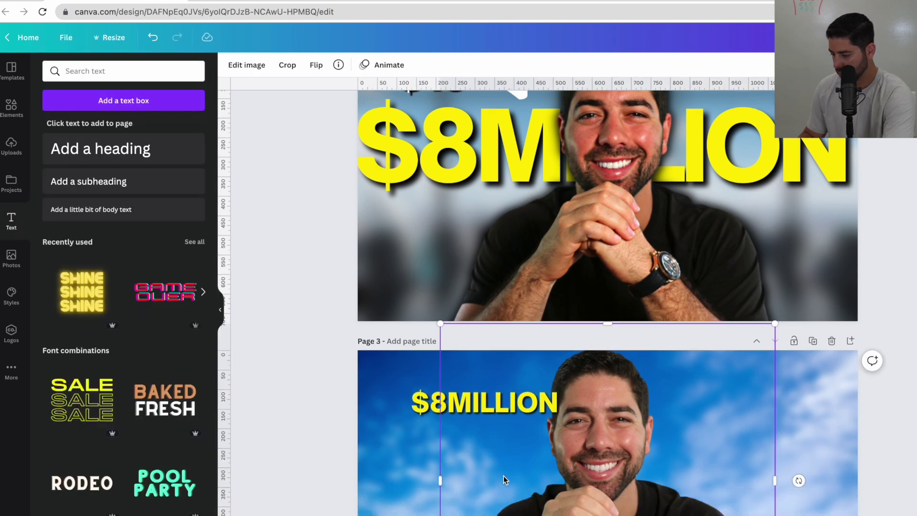
{"action": "scroll", "coordinate": [418, 393], "scroll_direction": "down", "scroll_amount": 2}
{"action": "scroll", "coordinate": [425, 322], "scroll_direction": "down", "scroll_amount": 1}
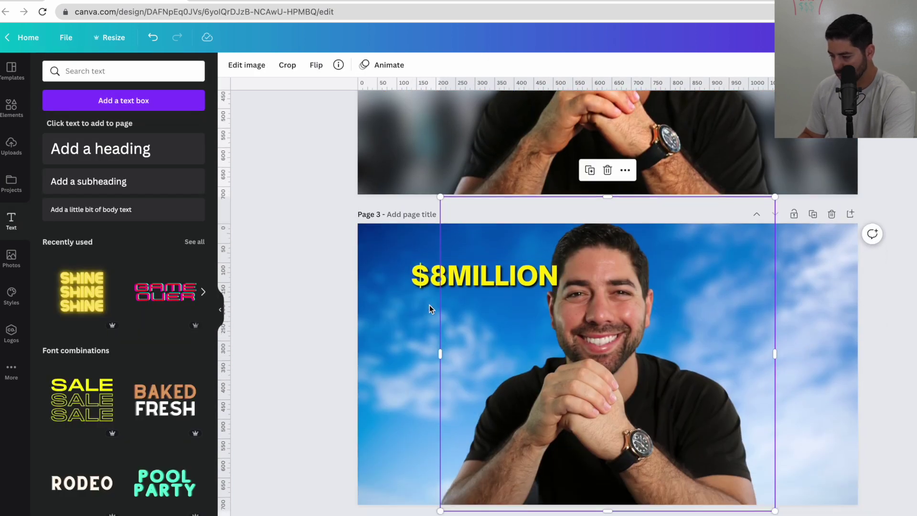
Enlarge $8MILLION to size 165 and place it across the creator's chest.
{"action": "left_click", "coordinate": [497, 282]}
{"action": "left_click_drag", "start_coordinate": [497, 282], "coordinate": [499, 368]}
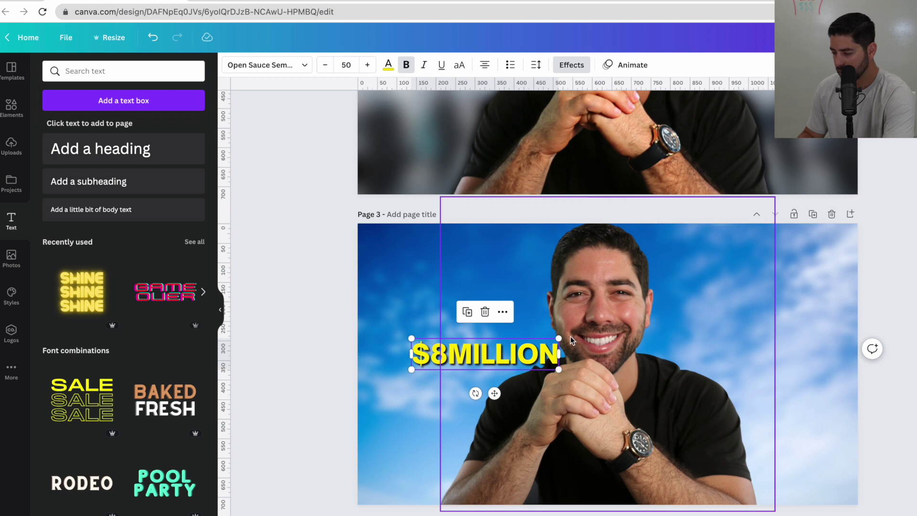
{"action": "left_click_drag", "start_coordinate": [558, 338], "coordinate": [866, 280]}
{"action": "left_click_drag", "start_coordinate": [782, 320], "coordinate": [752, 339]}
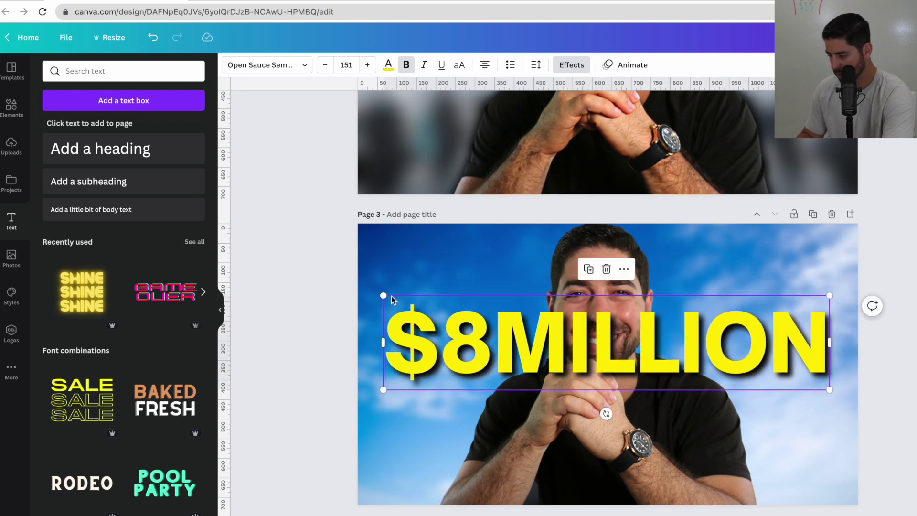
{"action": "left_click_drag", "start_coordinate": [380, 296], "coordinate": [361, 290]}
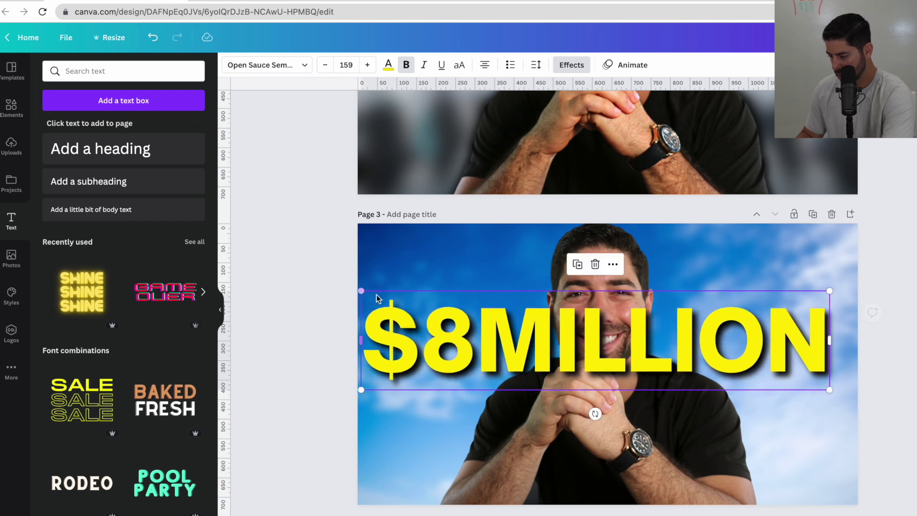
{"action": "left_click_drag", "start_coordinate": [829, 289], "coordinate": [843, 289]}
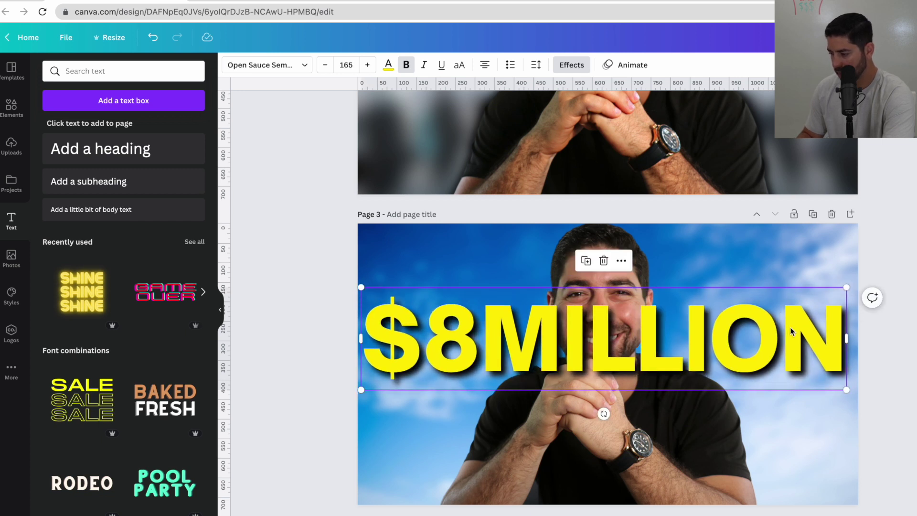
{"action": "mouse_move", "coordinate": [792, 329]}
{"action": "left_mouse_down"}
{"action": "mouse_move", "coordinate": [808, 332]}
{"action": "mouse_move", "coordinate": [786, 340]}
{"action": "left_mouse_up"}
Send $8MILLION behind the creator and enlarge it to size 170 across the page.
{"action": "right_click", "coordinate": [777, 350]}
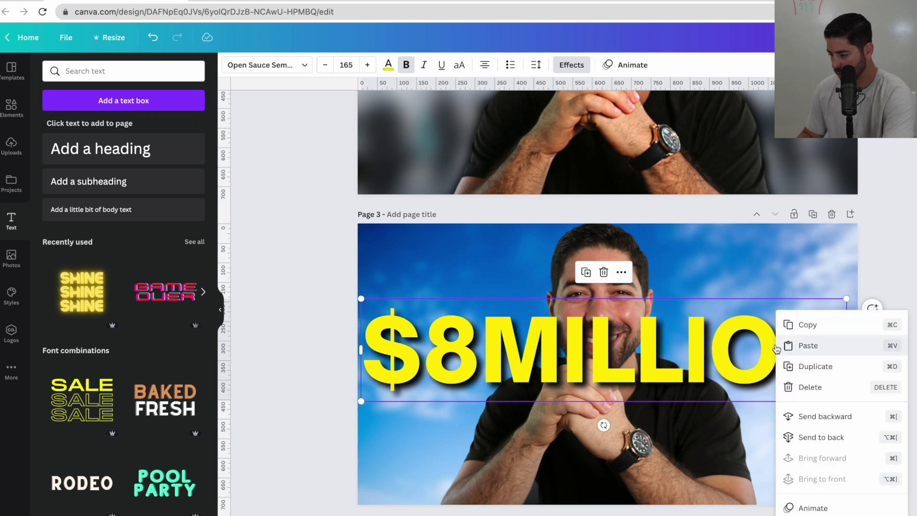
{"action": "left_click", "coordinate": [826, 422]}
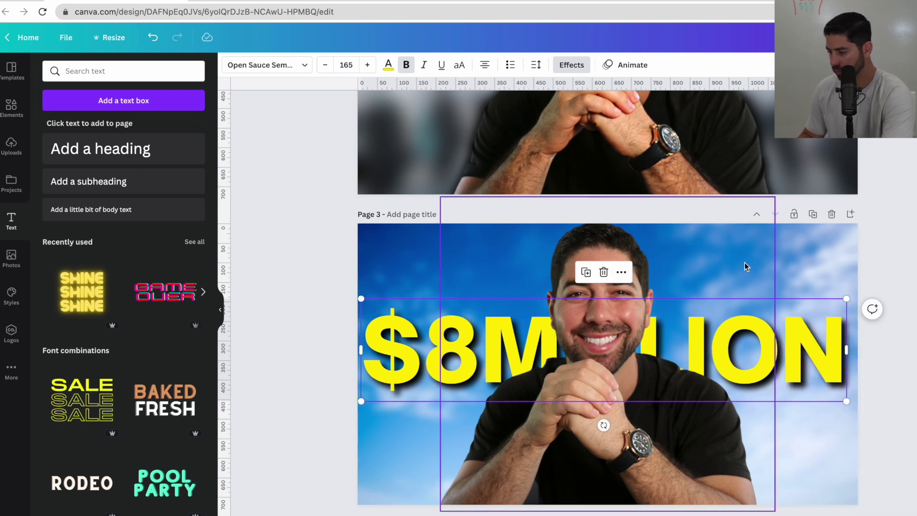
{"action": "left_click", "coordinate": [837, 253]}
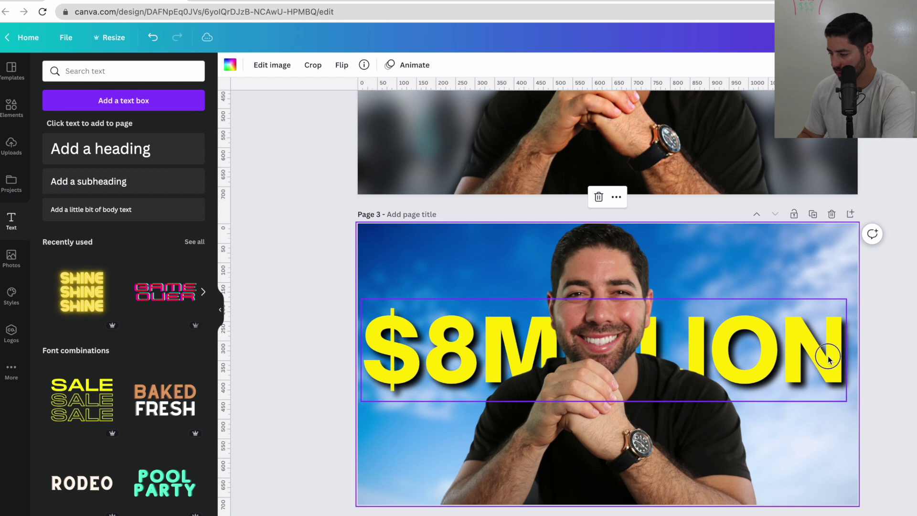
{"action": "left_click_drag", "start_coordinate": [826, 352], "coordinate": [826, 344]}
{"action": "left_click_drag", "start_coordinate": [844, 288], "coordinate": [859, 284]}
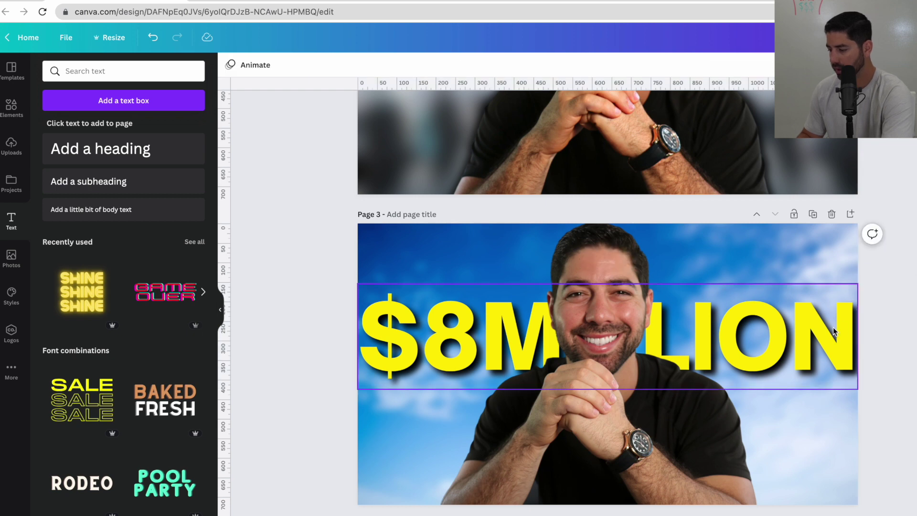
{"action": "scroll", "coordinate": [592, 277], "scroll_direction": "up", "scroll_amount": 6}
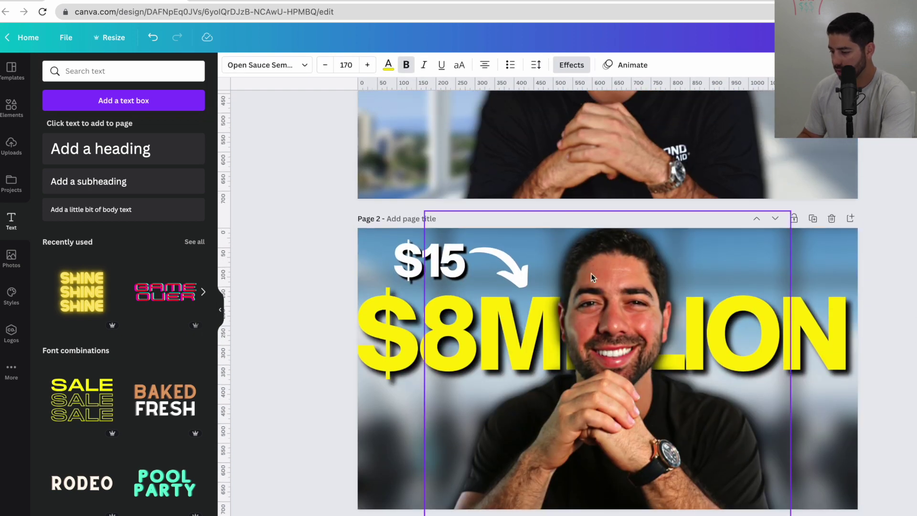
{"action": "scroll", "coordinate": [429, 267], "scroll_direction": "down", "scroll_amount": 6}
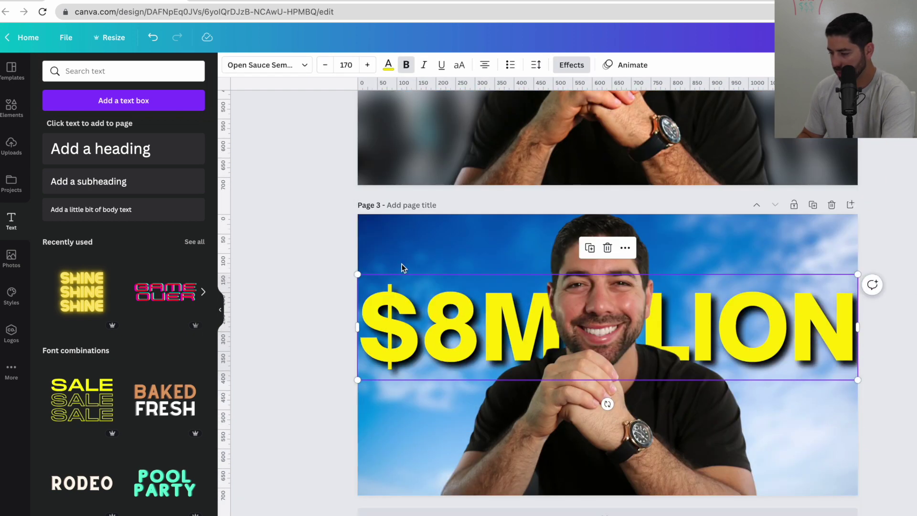
Duplicate the $8MILLION text and move the copy above the original.
{"action": "left_click", "coordinate": [406, 310]}
{"action": "left_click", "coordinate": [455, 259]}
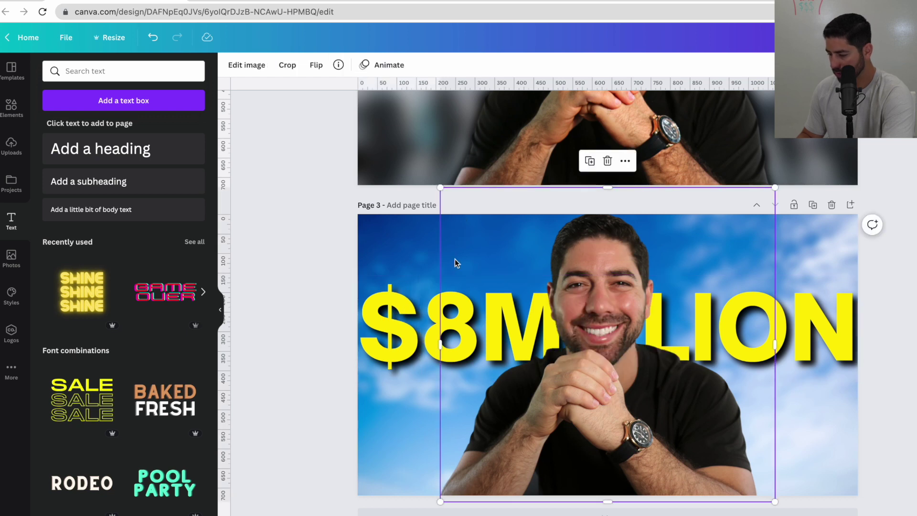
{"action": "left_click", "coordinate": [401, 329]}
{"action": "left_click", "coordinate": [401, 329]}
{"action": "left_click_drag", "start_coordinate": [451, 325], "coordinate": [447, 255]}
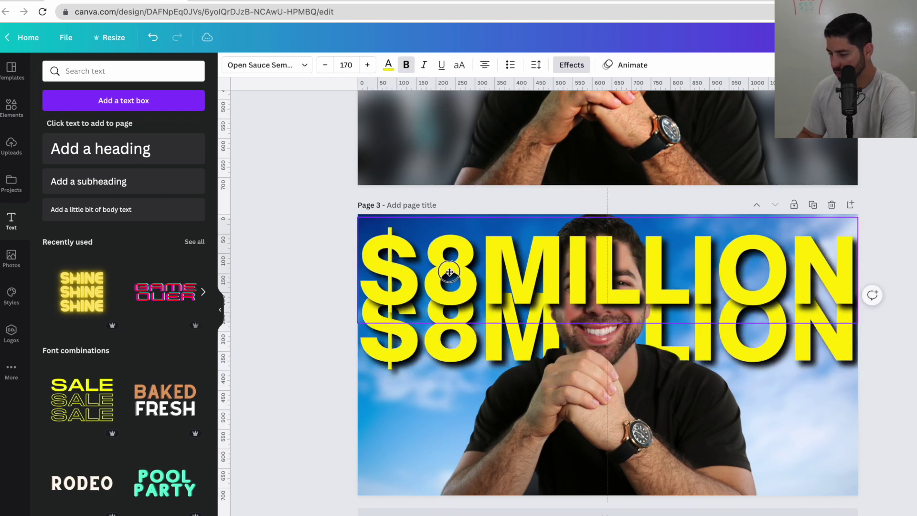
Retype the copied text as '$15'.
{"action": "double_click", "coordinate": [447, 259]}
{"action": "type", "text": "!"}
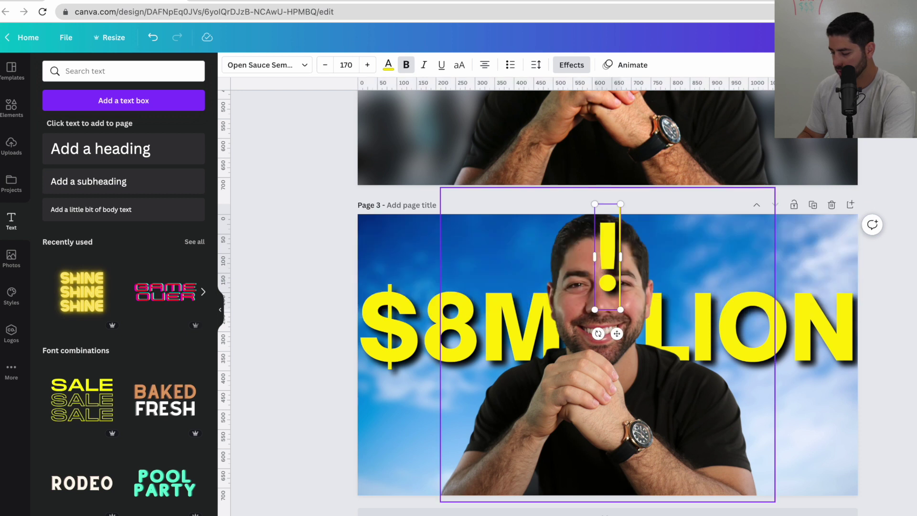
{"action": "key", "text": "BackSpace"}
{"action": "type", "text": "$!"}
{"action": "key", "text": "BackSpace"}
{"action": "type", "text": "145"}
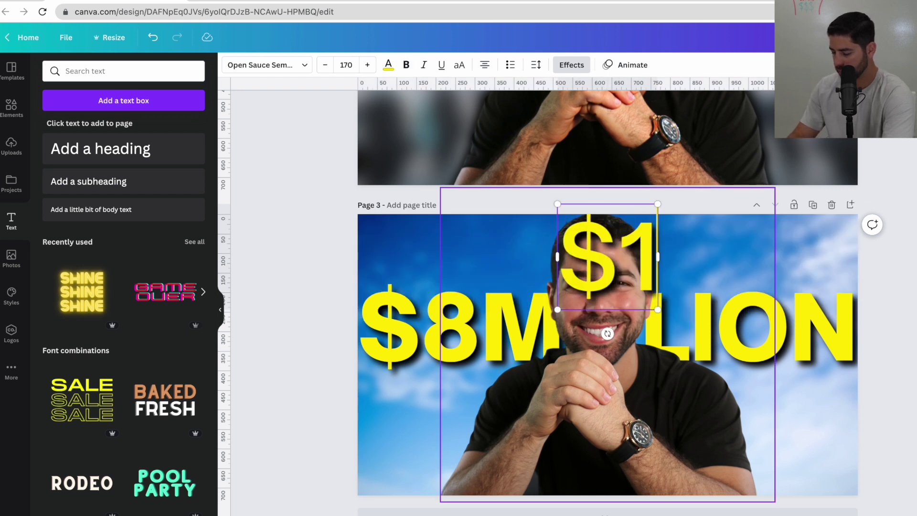
{"action": "key", "text": "BackSpace"}
{"action": "key", "text": "BackSpace"}
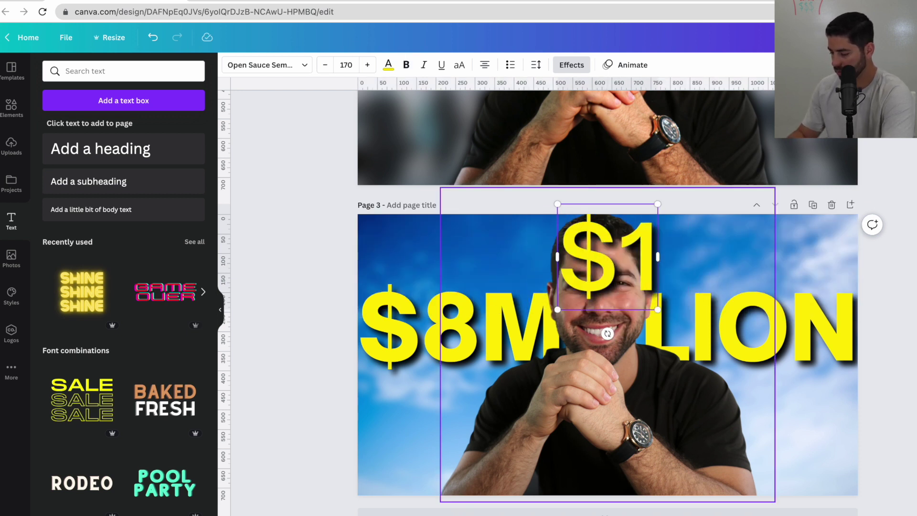
{"action": "type", "text": "5"}
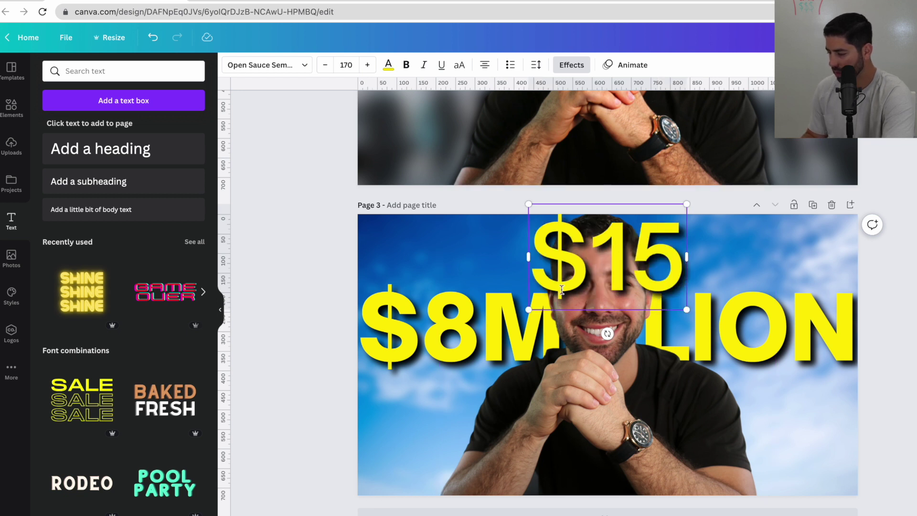
Shrink $15 to size 84.9, move it to the top-left and colour it white.
{"action": "left_click_drag", "start_coordinate": [528, 310], "coordinate": [607, 256]}
{"action": "left_click", "coordinate": [690, 225]}
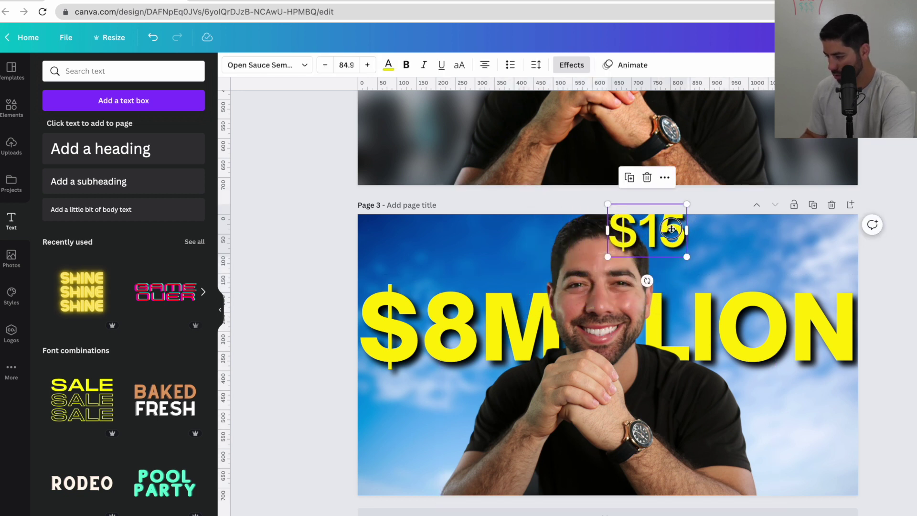
{"action": "left_click_drag", "start_coordinate": [675, 229], "coordinate": [453, 239]}
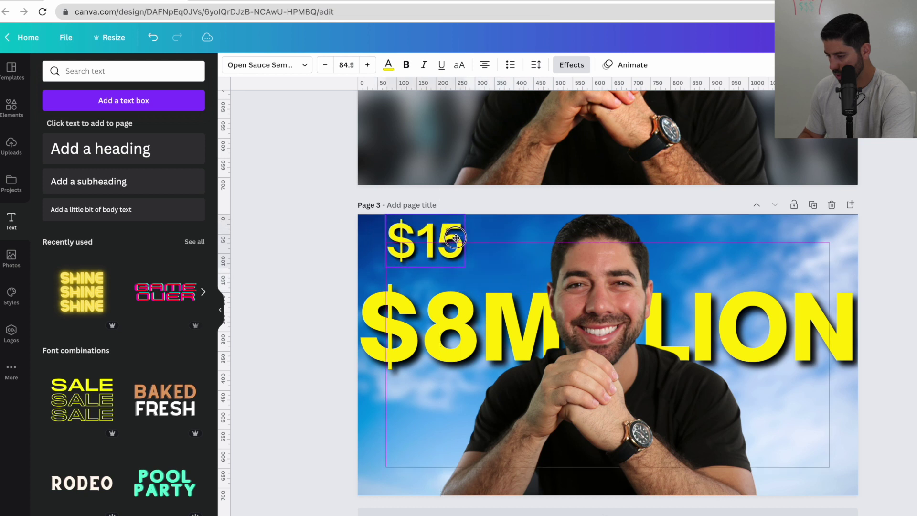
{"action": "left_click", "coordinate": [389, 65]}
{"action": "left_click", "coordinate": [190, 268]}
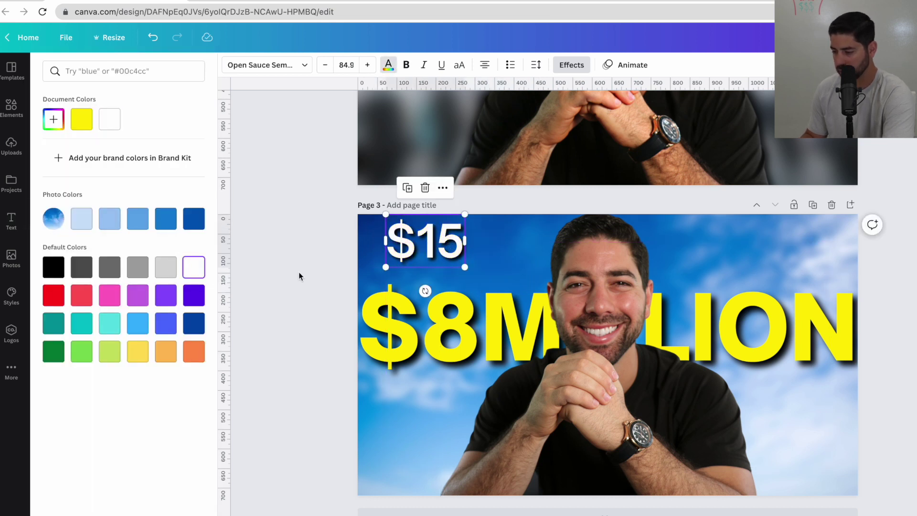
{"action": "left_click", "coordinate": [401, 247]}
{"action": "left_click_drag", "start_coordinate": [417, 246], "coordinate": [442, 257]}
{"action": "left_click", "coordinate": [287, 248]}
{"action": "scroll", "coordinate": [288, 249], "scroll_direction": "up", "scroll_amount": 5}
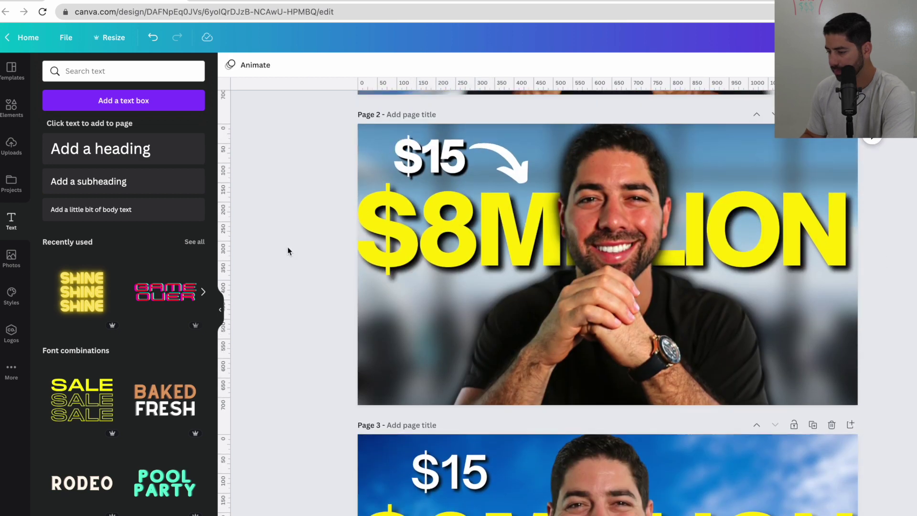
Search the Elements library for arrow graphics.
{"action": "scroll", "coordinate": [425, 191], "scroll_direction": "down", "scroll_amount": 3}
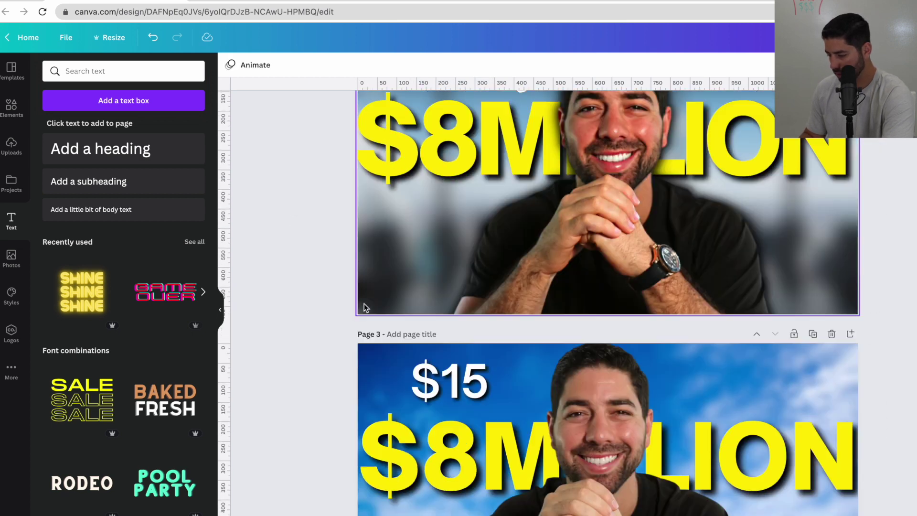
{"action": "left_click", "coordinate": [11, 106]}
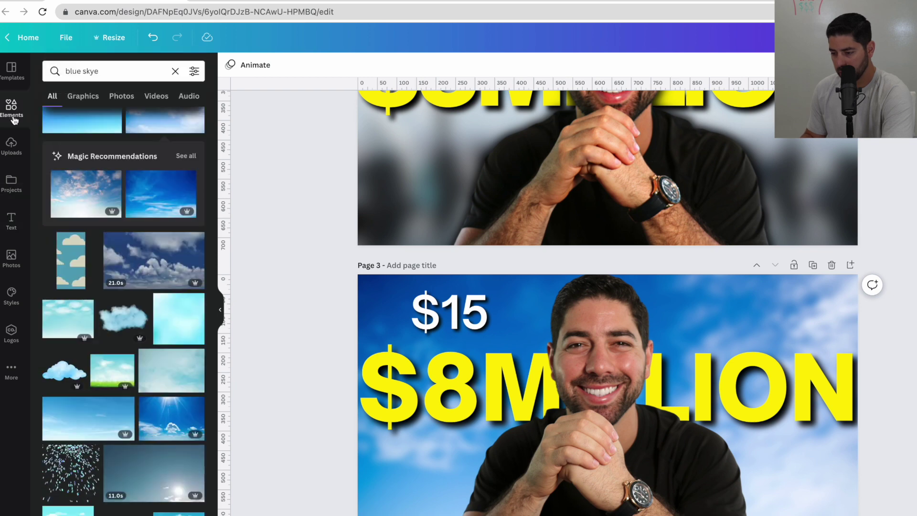
{"action": "left_click", "coordinate": [11, 144]}
{"action": "left_click", "coordinate": [11, 104]}
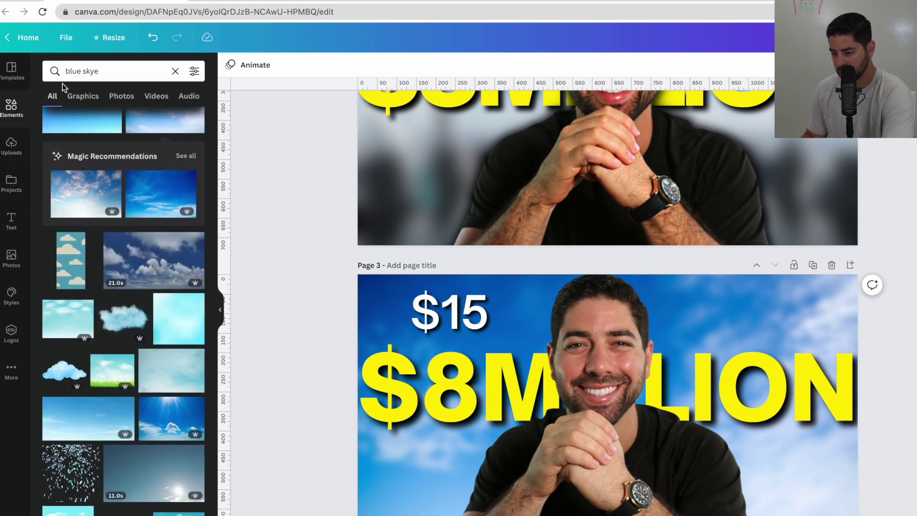
{"action": "left_click", "coordinate": [71, 72]}
{"action": "type", "text": "aa"}
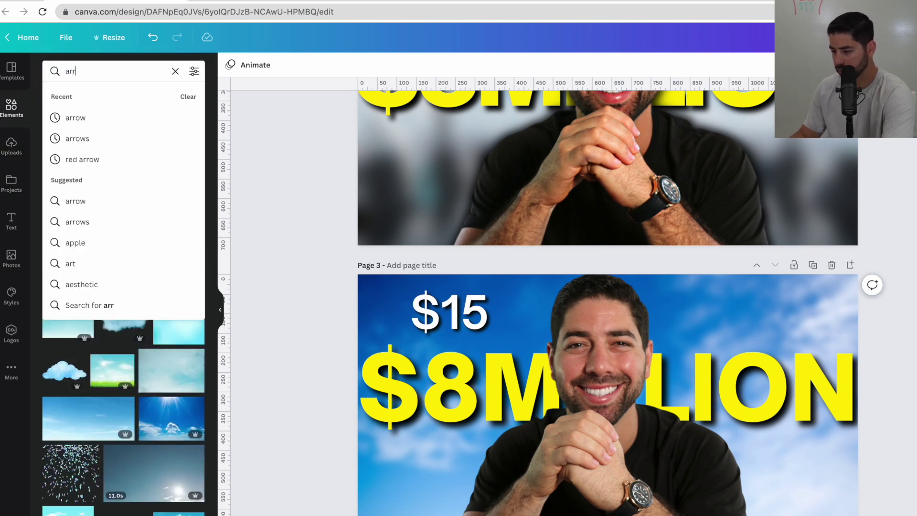
{"action": "left_click", "coordinate": [76, 201]}
Browse the arrow search results for a suitable curved arrow.
{"action": "scroll", "coordinate": [108, 309], "scroll_direction": "down", "scroll_amount": 2}
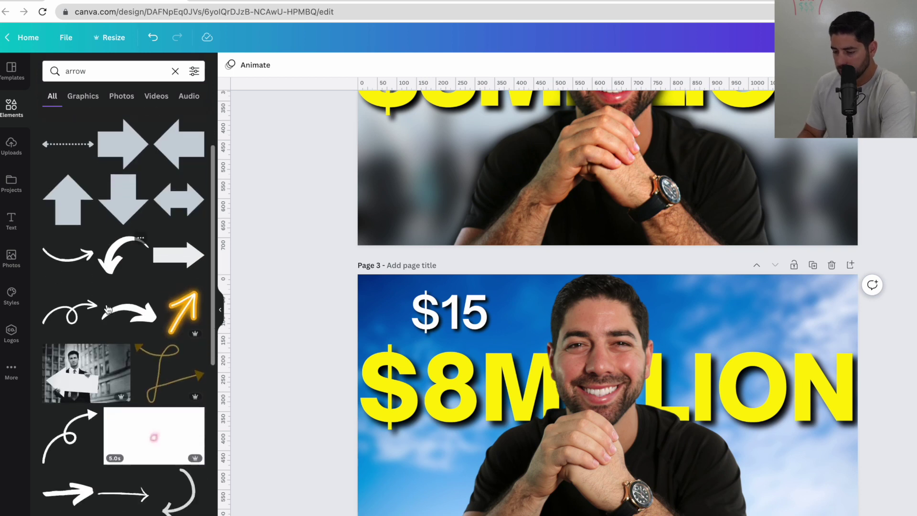
{"action": "scroll", "coordinate": [108, 309], "scroll_direction": "down", "scroll_amount": 2}
{"action": "scroll", "coordinate": [108, 310], "scroll_direction": "up", "scroll_amount": 2}
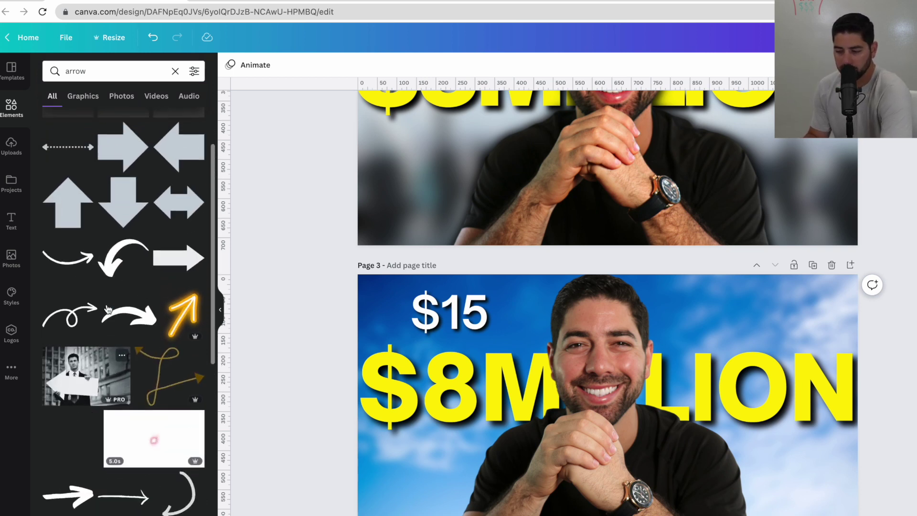
{"action": "scroll", "coordinate": [108, 310], "scroll_direction": "up", "scroll_amount": 2}
{"action": "scroll", "coordinate": [147, 354], "scroll_direction": "down", "scroll_amount": 1}
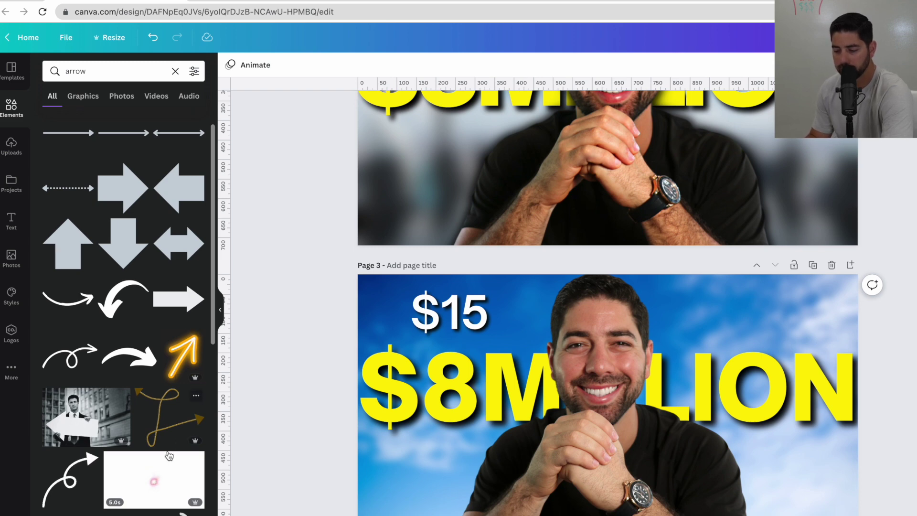
{"action": "scroll", "coordinate": [169, 455], "scroll_direction": "down", "scroll_amount": 6}
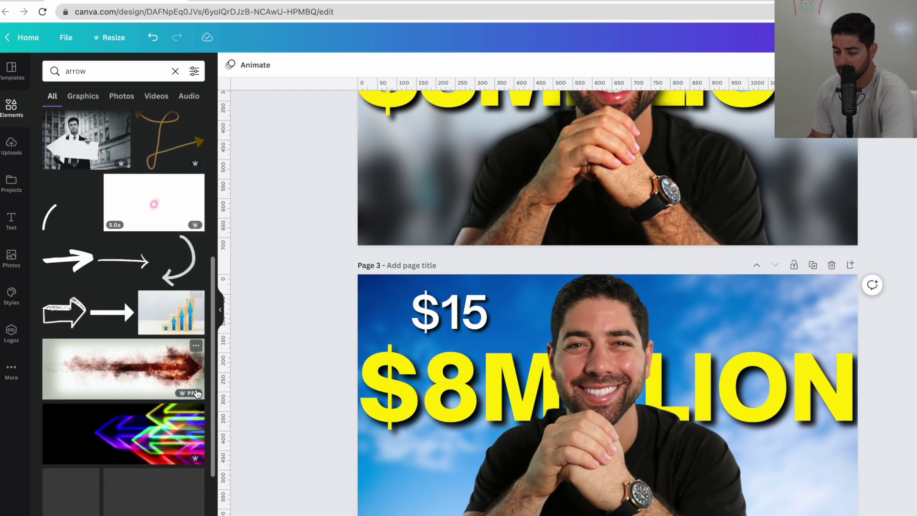
{"action": "scroll", "coordinate": [195, 389], "scroll_direction": "down", "scroll_amount": 5}
{"action": "scroll", "coordinate": [157, 391], "scroll_direction": "up", "scroll_amount": 12}
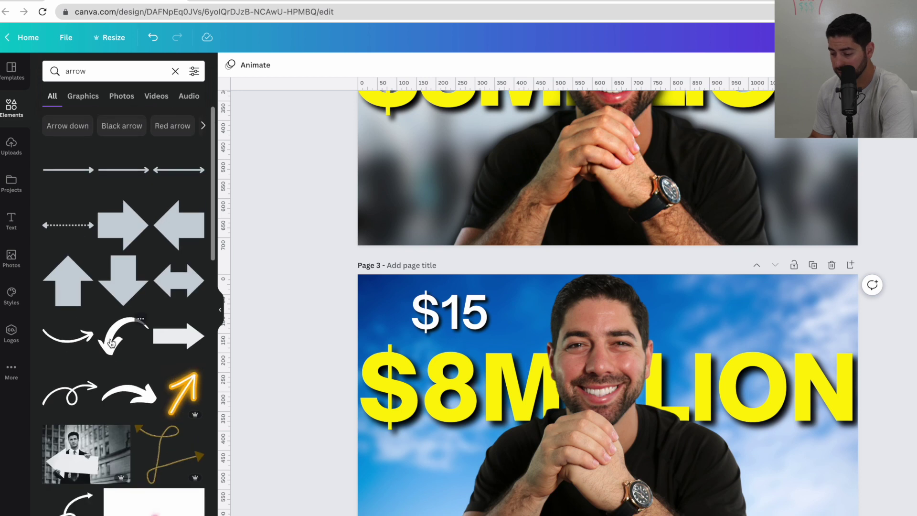
Add a curved white arrow, rotated and shortened to point from $15 toward $8MILLION.
{"action": "left_click", "coordinate": [134, 403]}
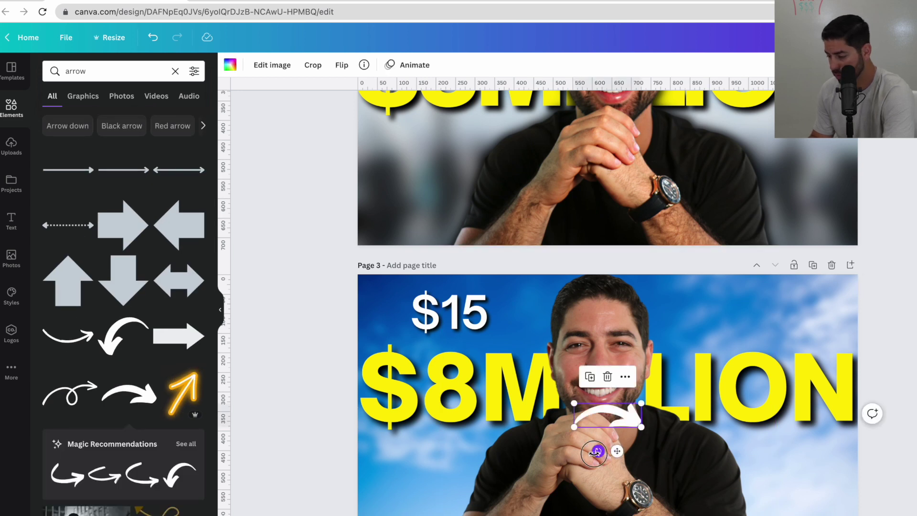
{"action": "left_click_drag", "start_coordinate": [594, 452], "coordinate": [519, 351]}
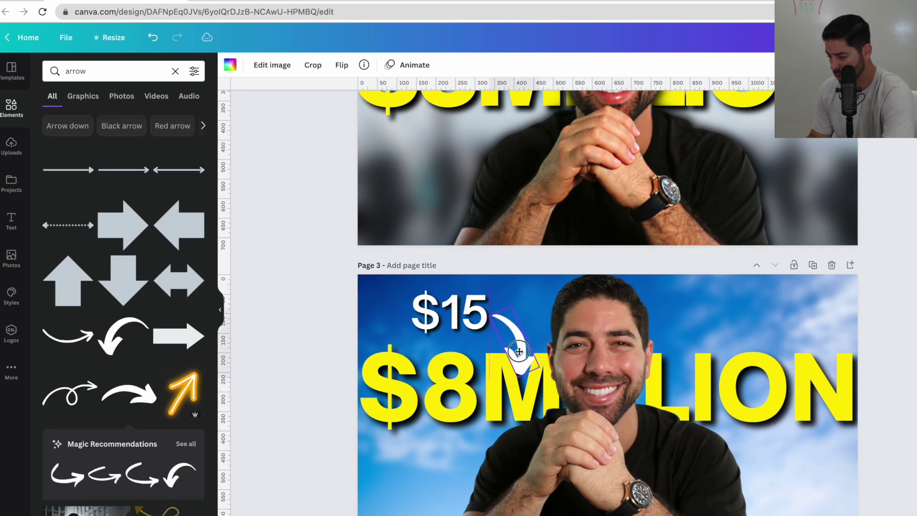
{"action": "left_click", "coordinate": [448, 313]}
{"action": "left_click_drag", "start_coordinate": [448, 313], "coordinate": [423, 309]}
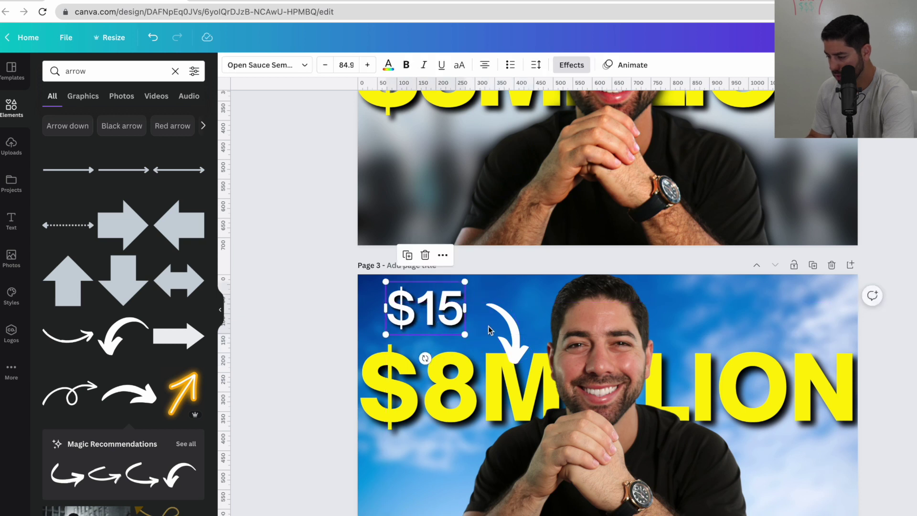
{"action": "left_click_drag", "start_coordinate": [488, 329], "coordinate": [458, 346]}
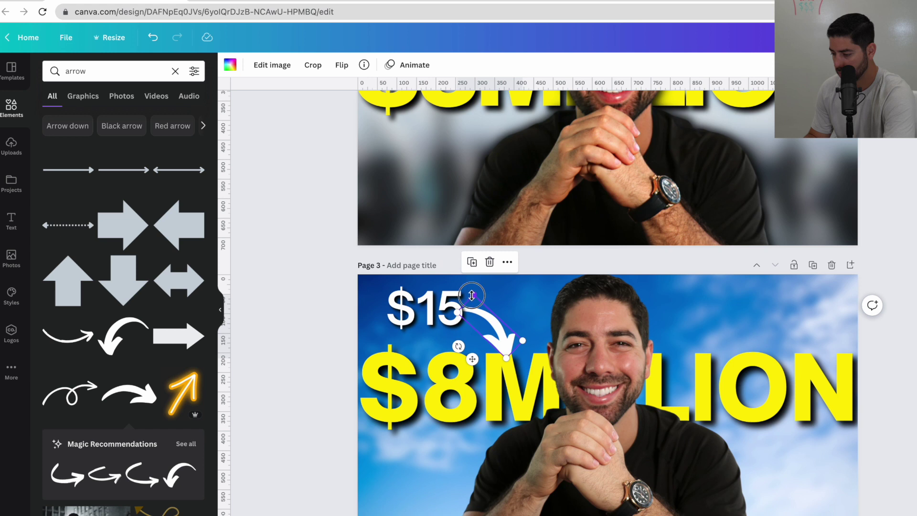
{"action": "left_click_drag", "start_coordinate": [472, 295], "coordinate": [490, 319]}
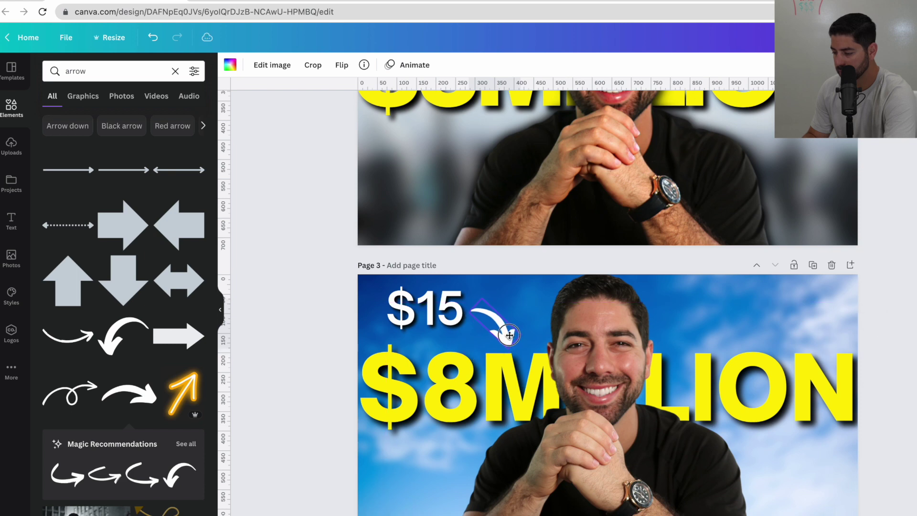
{"action": "left_click", "coordinate": [290, 369]}
{"action": "key", "text": "ctrl+minus"}
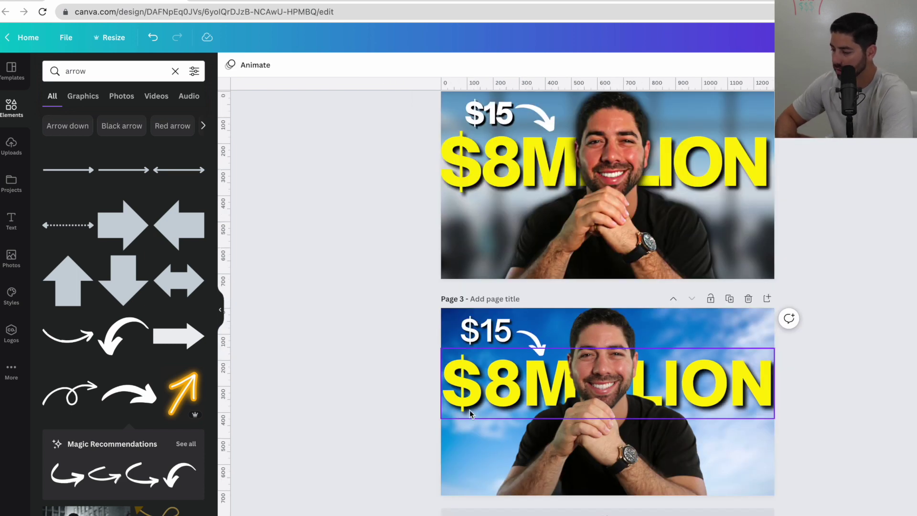
Set the Page 3 cutout photo to contrast 10, saturation 22 and clarity 31.
{"action": "scroll", "coordinate": [469, 409], "scroll_direction": "up", "scroll_amount": 1}
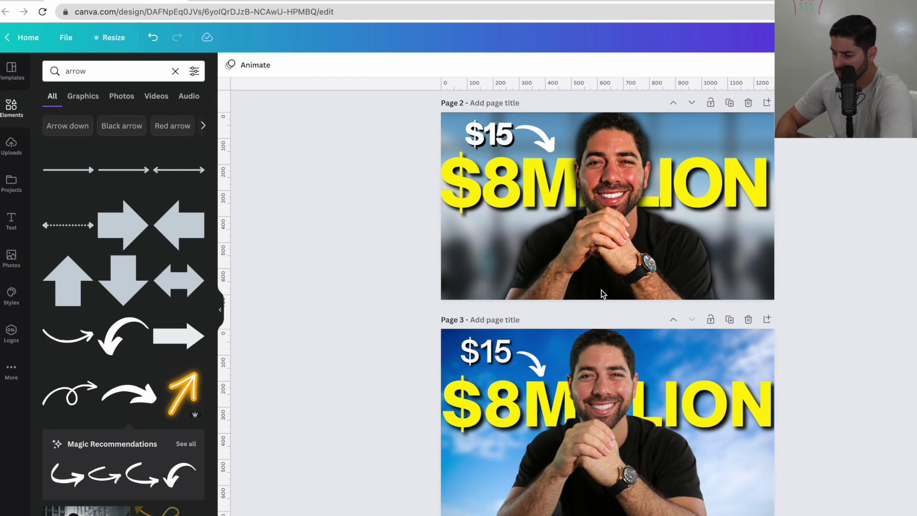
{"action": "left_click", "coordinate": [611, 184]}
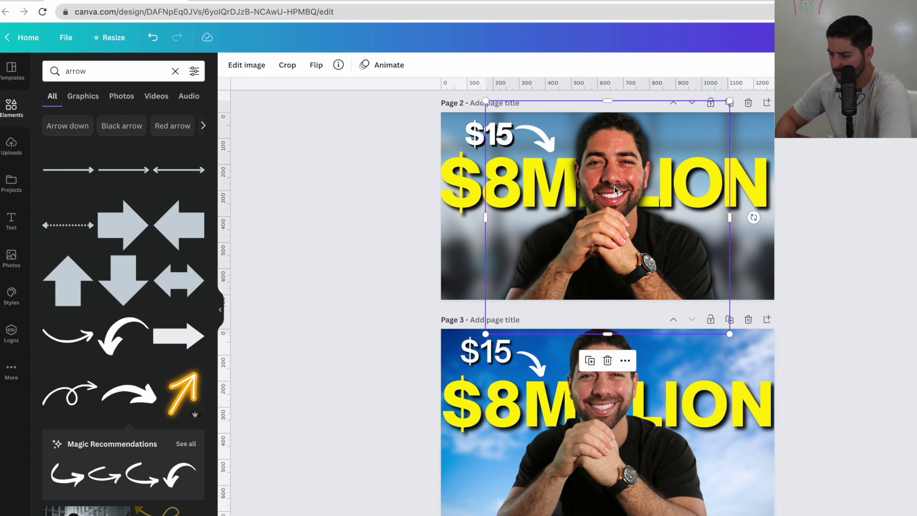
{"action": "left_click", "coordinate": [585, 418]}
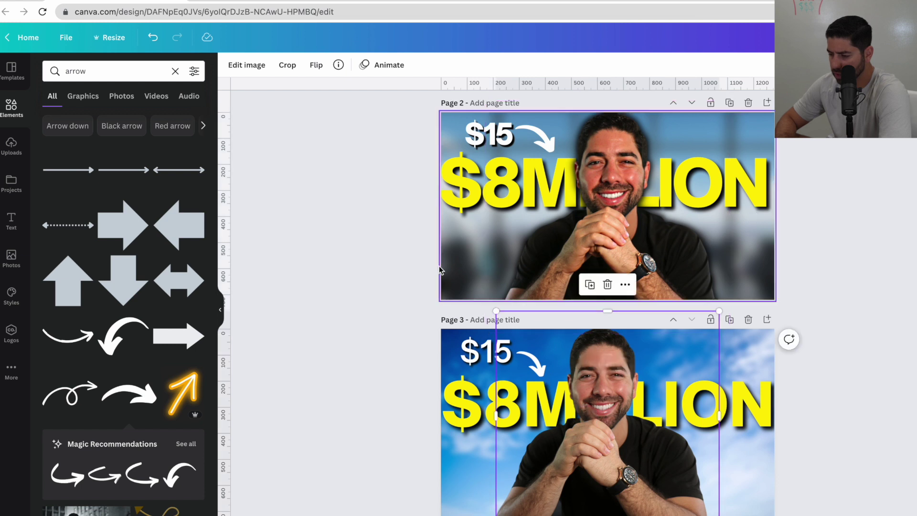
{"action": "left_click", "coordinate": [246, 65]}
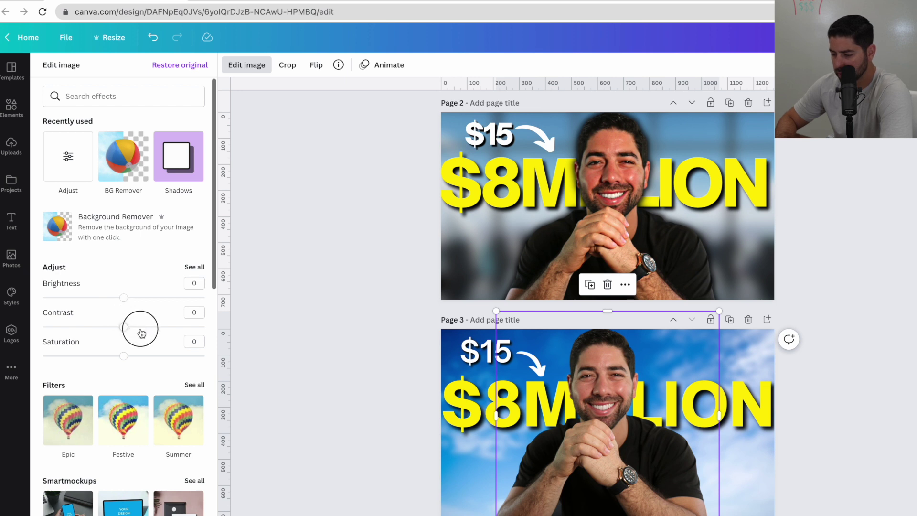
{"action": "left_click_drag", "start_coordinate": [123, 329], "coordinate": [132, 328]}
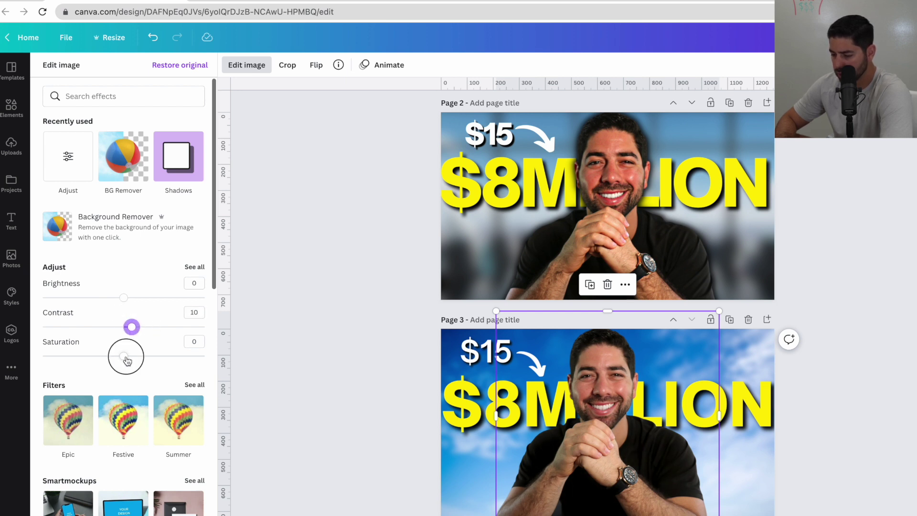
{"action": "left_click_drag", "start_coordinate": [127, 360], "coordinate": [140, 360]}
{"action": "left_click", "coordinate": [195, 267]}
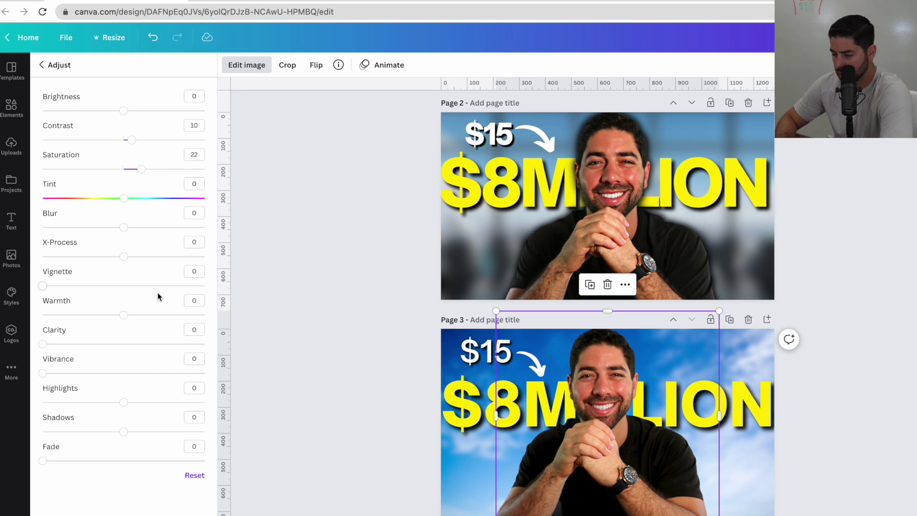
{"action": "left_click_drag", "start_coordinate": [50, 344], "coordinate": [93, 346]}
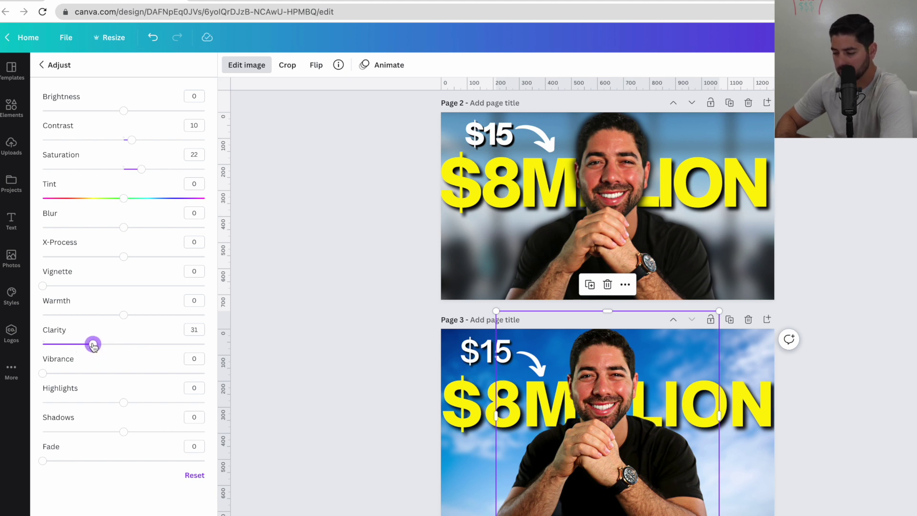
Apply the Glow shadow effect to the creator's cutout on Page 3.
{"action": "left_click", "coordinate": [793, 476]}
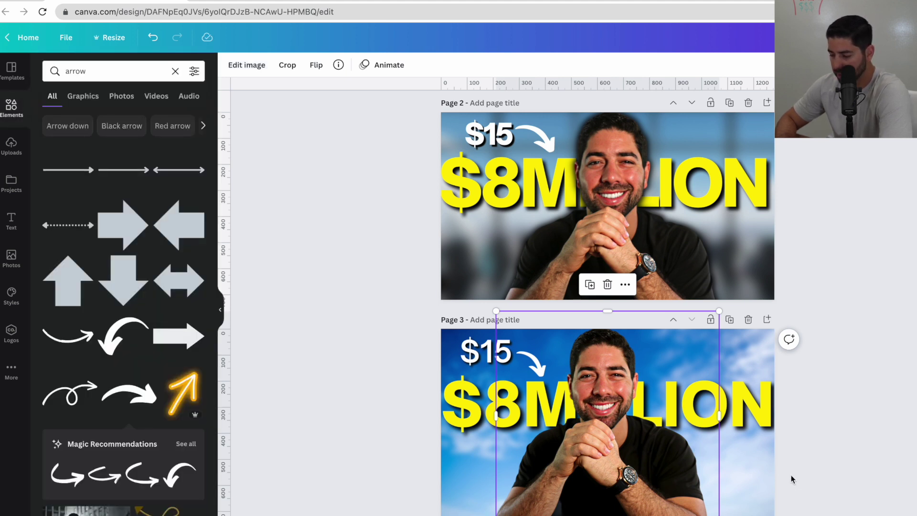
{"action": "left_click", "coordinate": [635, 457]}
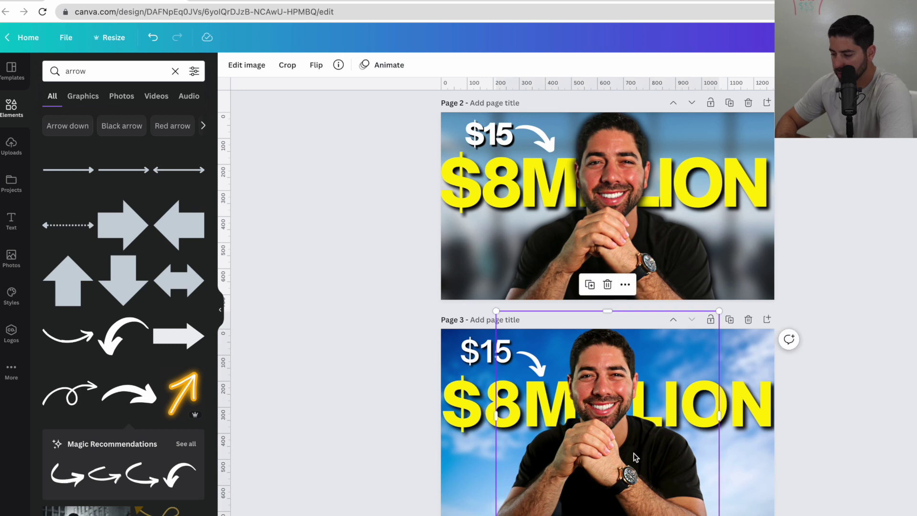
{"action": "left_click", "coordinate": [247, 67]}
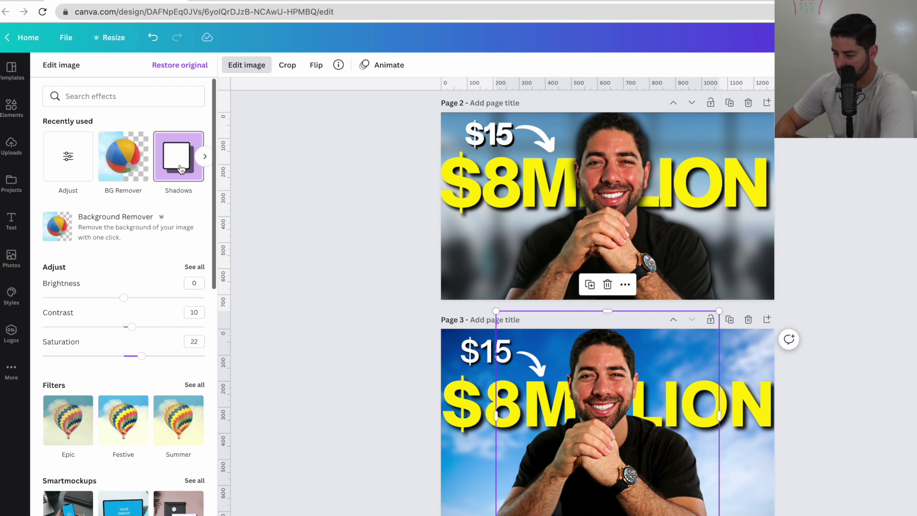
{"action": "left_click", "coordinate": [180, 169]}
{"action": "left_click", "coordinate": [123, 114]}
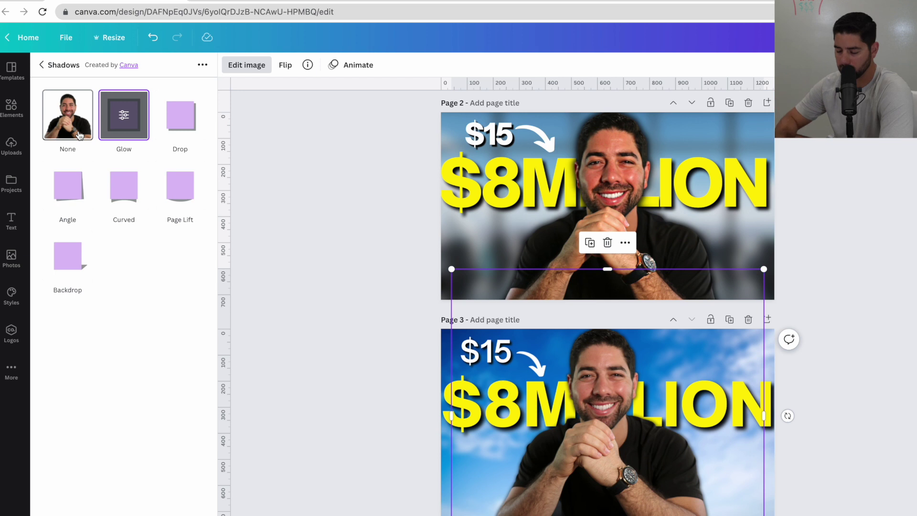
{"action": "left_click", "coordinate": [134, 127]}
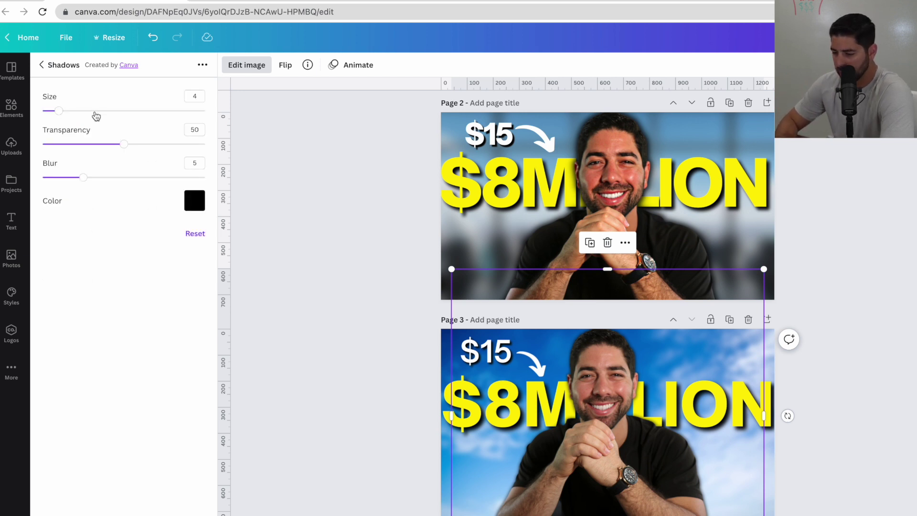
{"action": "left_click", "coordinate": [53, 72]}
{"action": "left_click", "coordinate": [119, 112]}
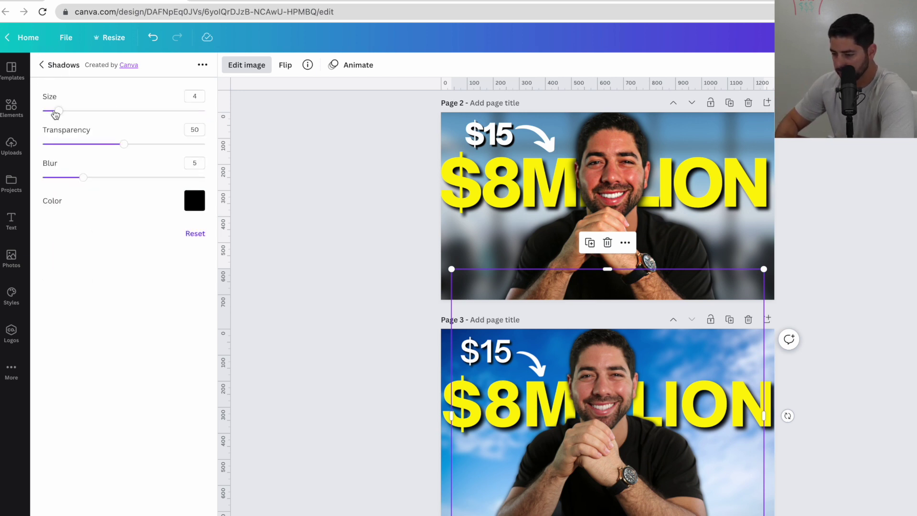
Set the glow to size 10, transparency 71 and blur 10.
{"action": "left_click_drag", "start_coordinate": [56, 114], "coordinate": [83, 113]}
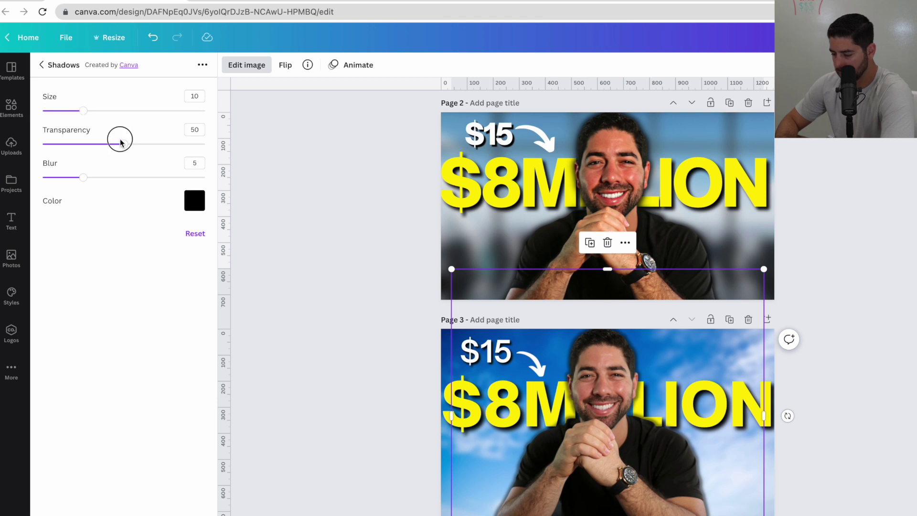
{"action": "left_click_drag", "start_coordinate": [115, 150], "coordinate": [160, 152]}
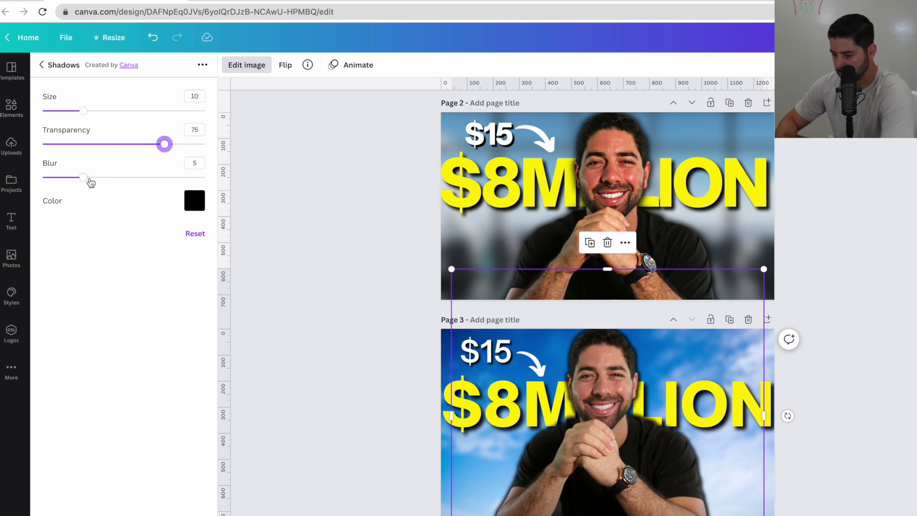
{"action": "left_click_drag", "start_coordinate": [91, 180], "coordinate": [127, 182]}
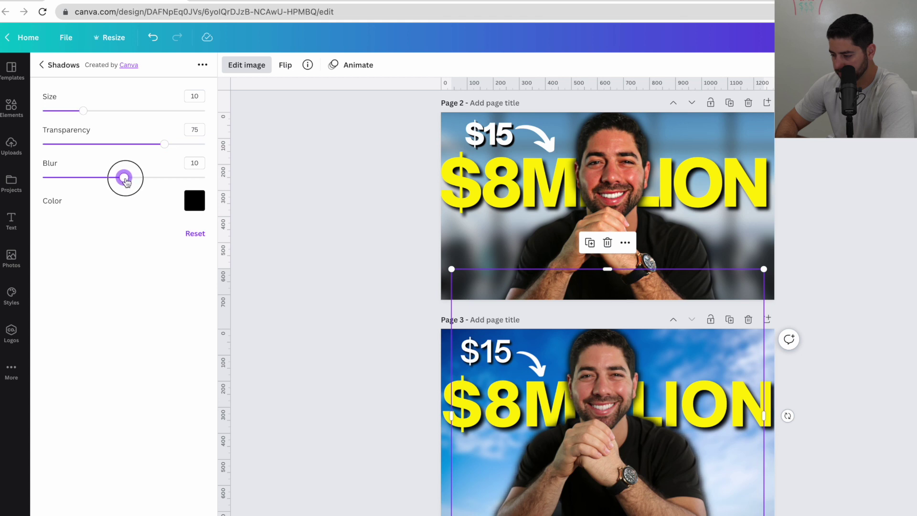
{"action": "left_click", "coordinate": [159, 149]}
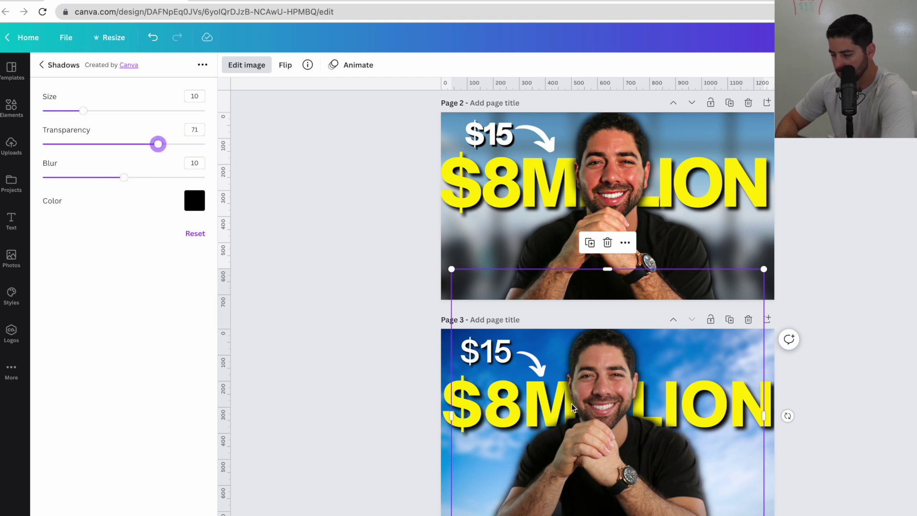
{"action": "key", "text": "Escape"}
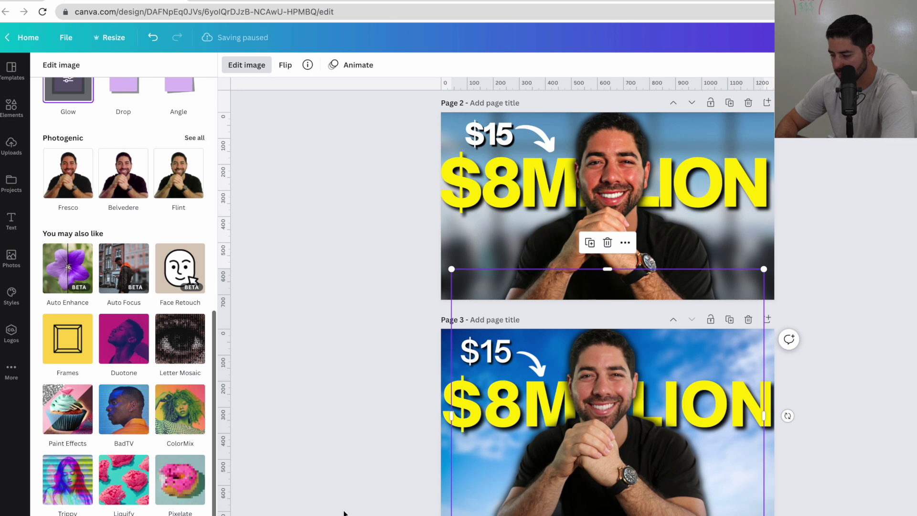
{"action": "key", "text": "Escape"}
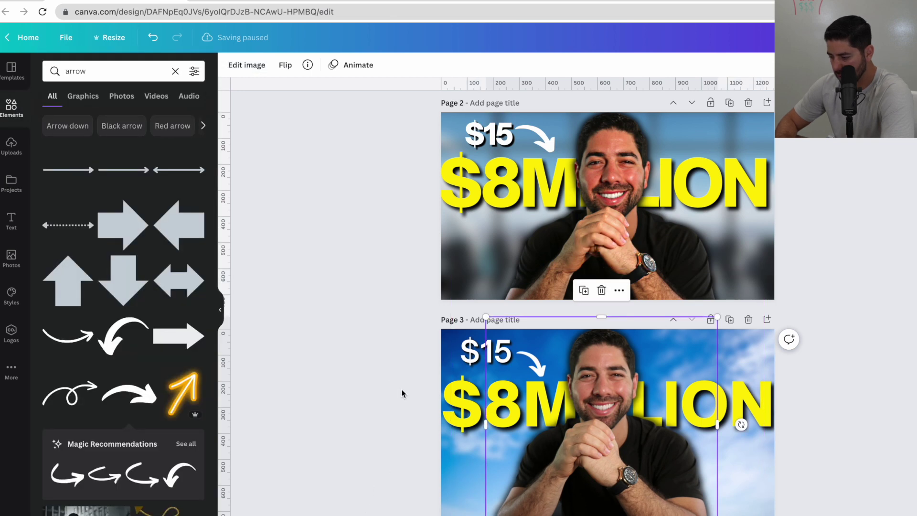
Deselect the photo, zoom out to compare thumbnail pages 1–3, then return to YouTube.
{"action": "left_click", "coordinate": [402, 390]}
{"action": "scroll", "coordinate": [577, 419], "scroll_direction": "down", "scroll_amount": 1}
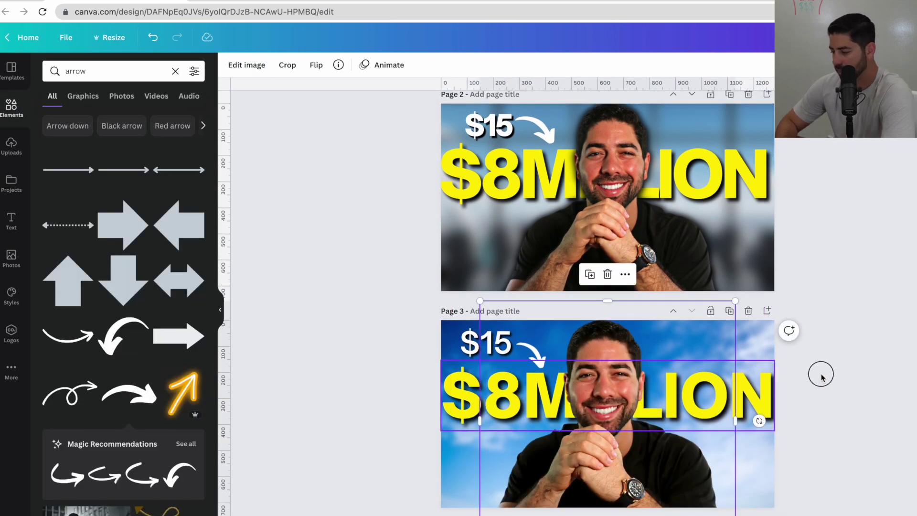
{"action": "key", "text": "ctrl+minus"}
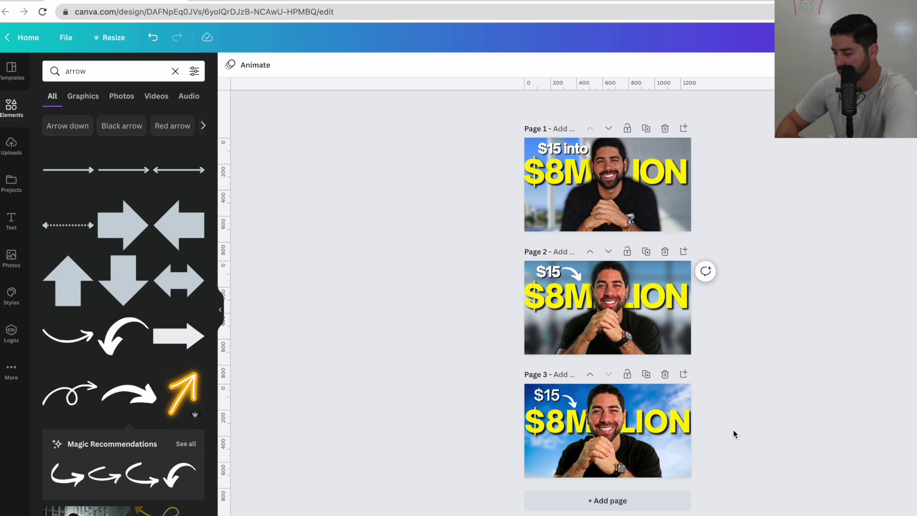
{"action": "key", "text": "ctrl+plus"}
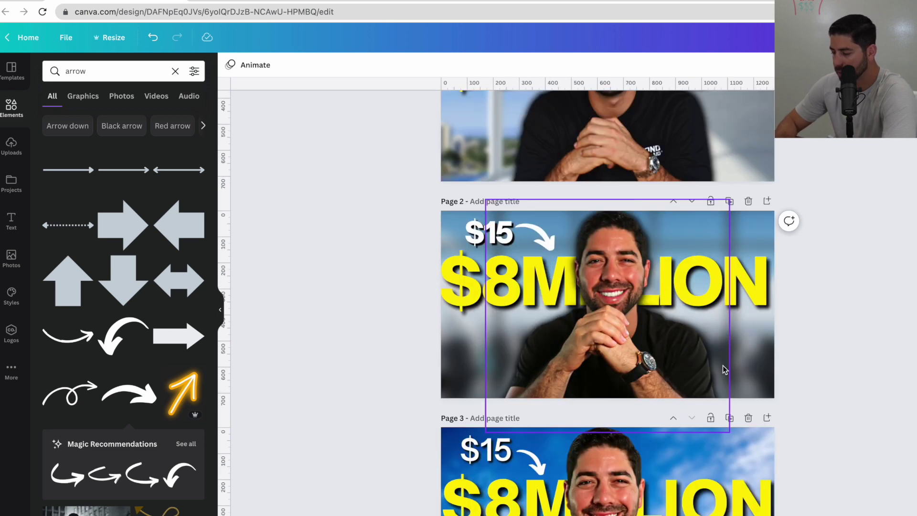
{"action": "scroll", "coordinate": [723, 365], "scroll_direction": "down", "scroll_amount": 3}
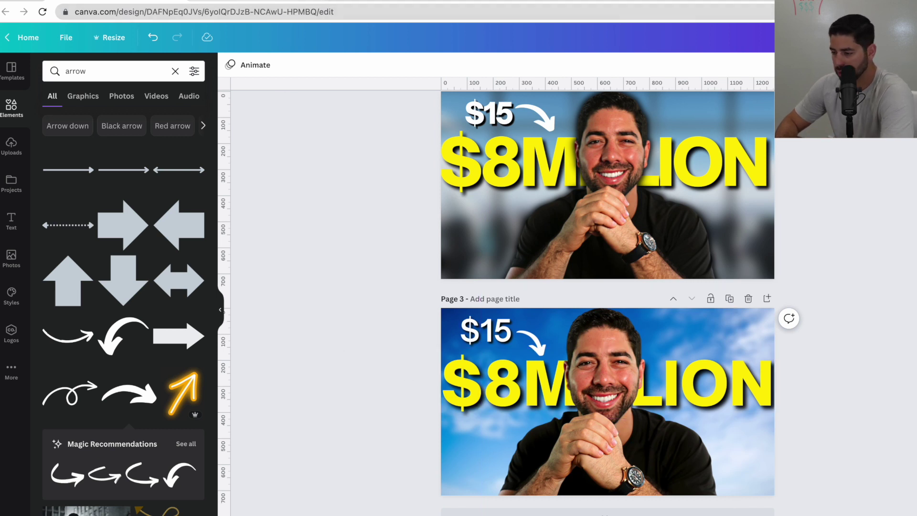
{"action": "left_click", "coordinate": [347, 2]}
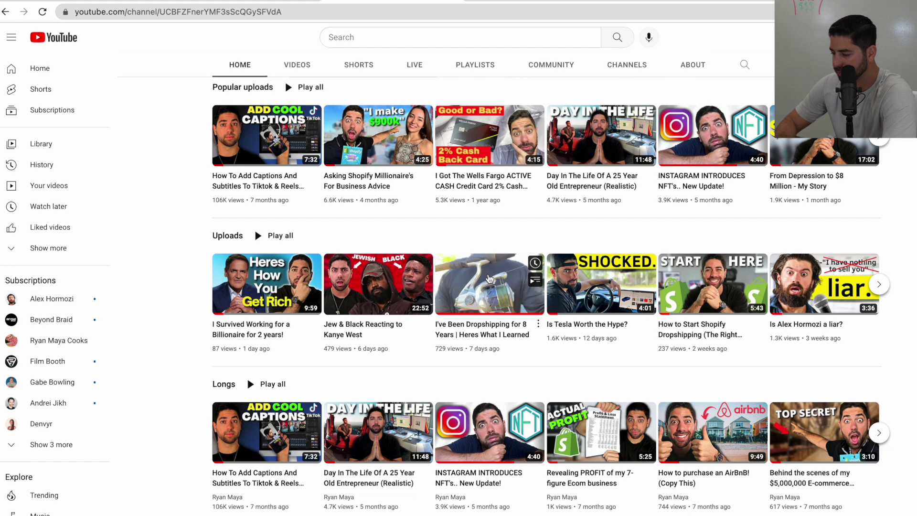
Open the channel's VIDEOS tab and scroll down to its older uploads.
{"action": "scroll", "coordinate": [489, 279], "scroll_direction": "up", "scroll_amount": 1}
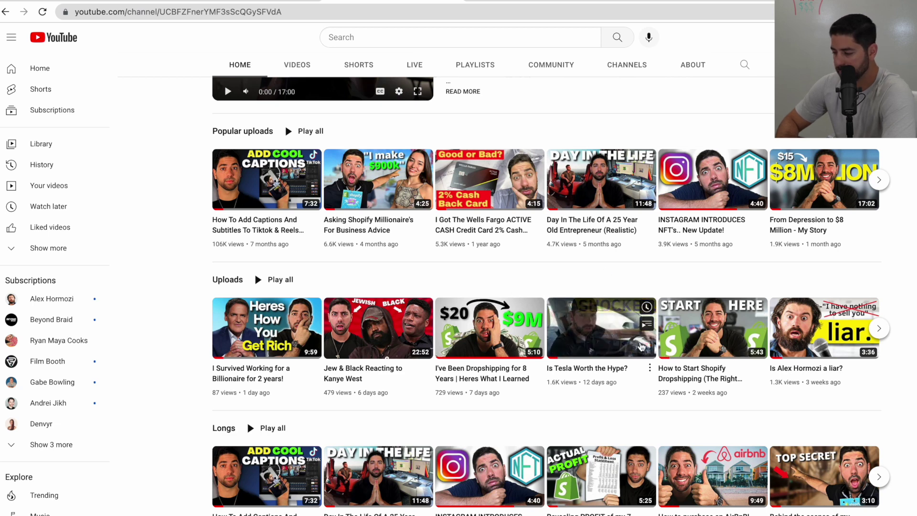
{"action": "scroll", "coordinate": [751, 251], "scroll_direction": "down", "scroll_amount": 2}
{"action": "scroll", "coordinate": [751, 250], "scroll_direction": "down", "scroll_amount": 3}
{"action": "left_click", "coordinate": [525, 2]}
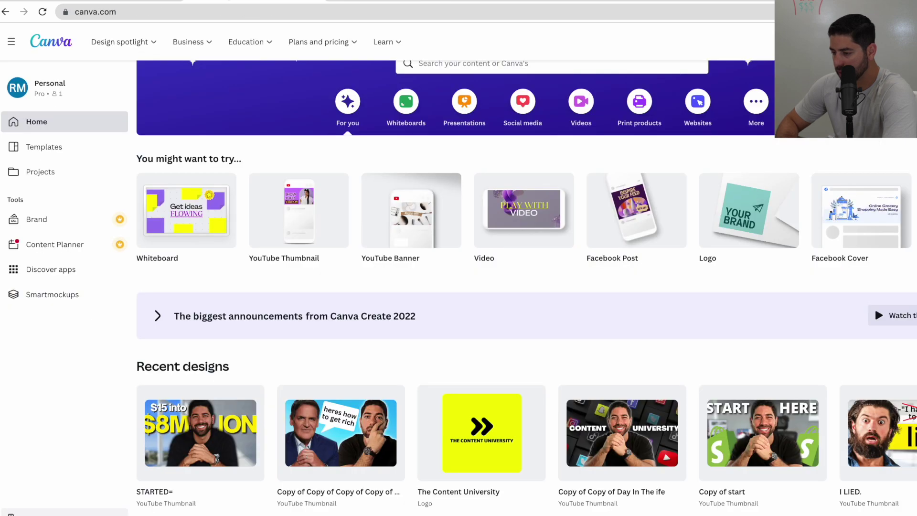
{"action": "left_click", "coordinate": [392, 1]}
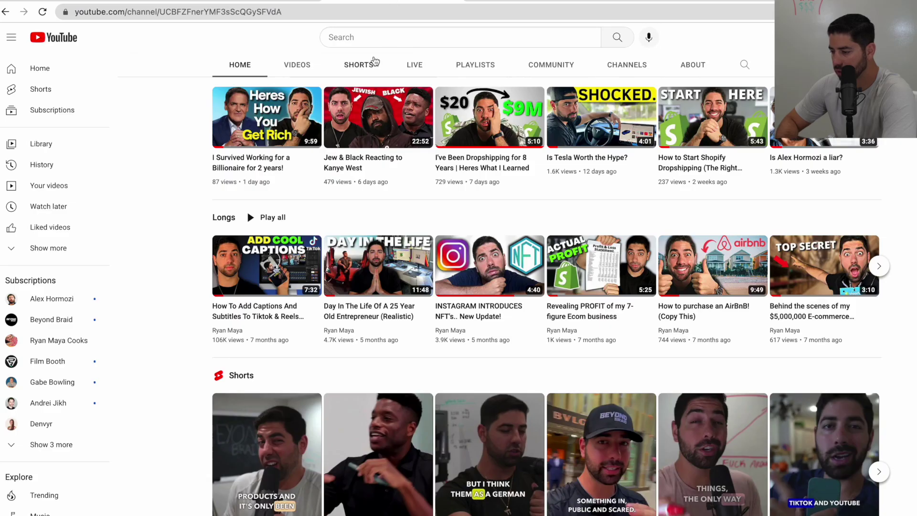
{"action": "left_click", "coordinate": [310, 67]}
{"action": "scroll", "coordinate": [356, 266], "scroll_direction": "down", "scroll_amount": 15}
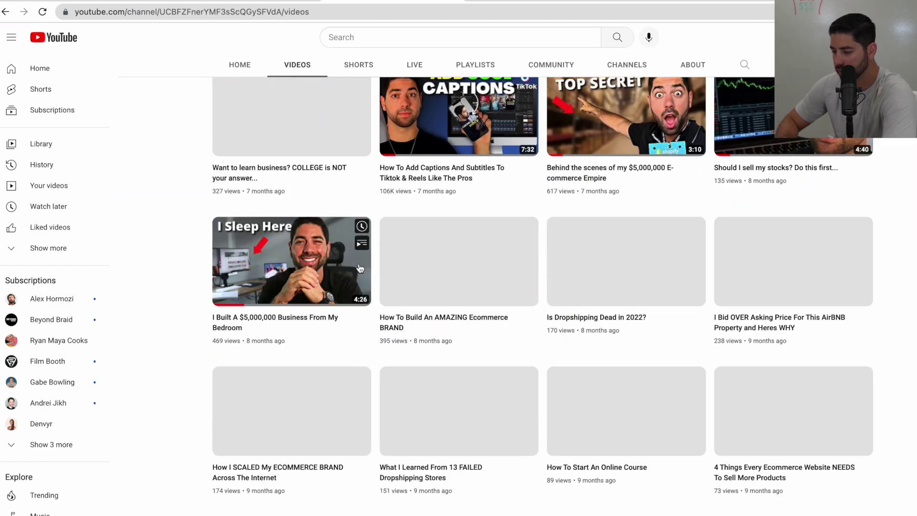
Scroll up from year-old uploads to videos like 'Billionaire Marketing Formula Revealed'.
{"action": "scroll", "coordinate": [360, 267], "scroll_direction": "down", "scroll_amount": 8}
{"action": "scroll", "coordinate": [359, 264], "scroll_direction": "up", "scroll_amount": 10}
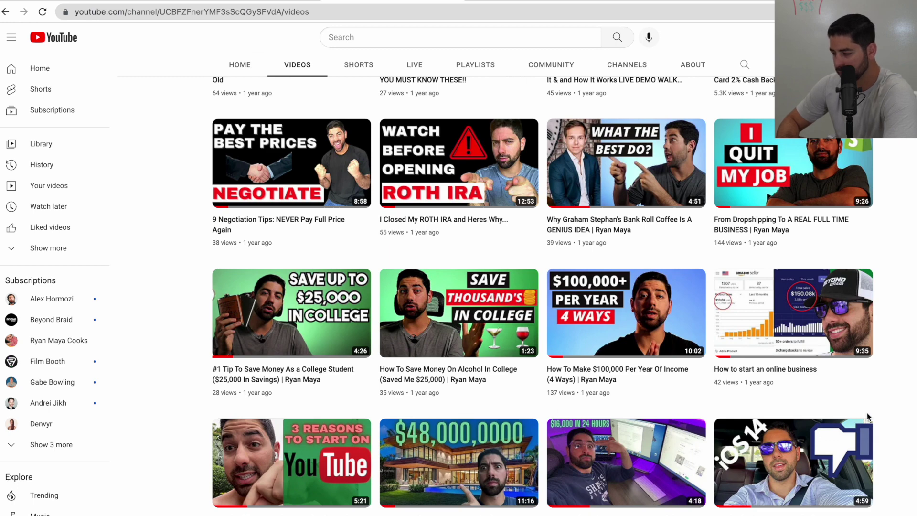
{"action": "scroll", "coordinate": [866, 412], "scroll_direction": "up", "scroll_amount": 1}
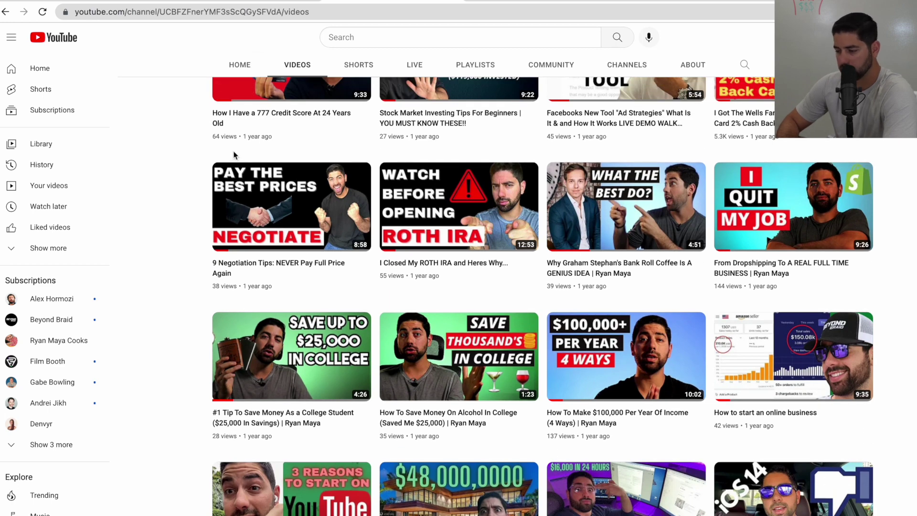
{"action": "scroll", "coordinate": [697, 320], "scroll_direction": "up", "scroll_amount": 5}
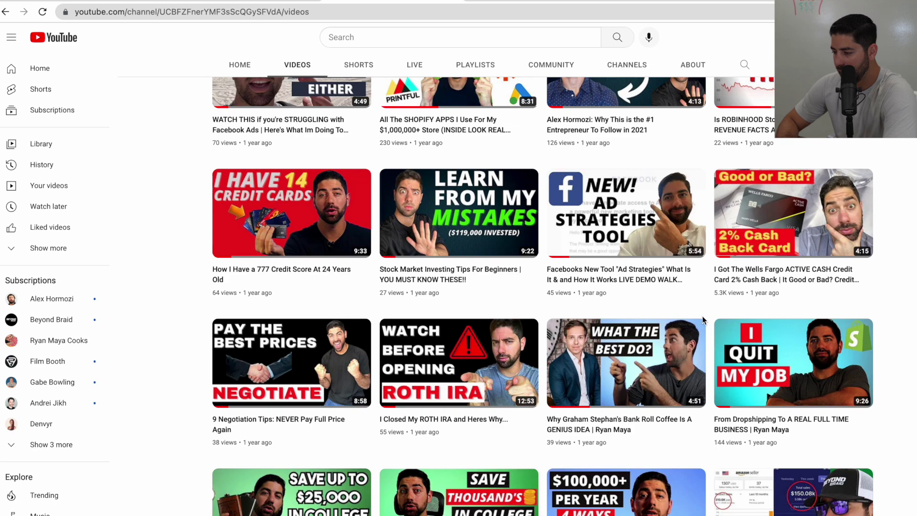
{"action": "scroll", "coordinate": [554, 228], "scroll_direction": "up", "scroll_amount": 1}
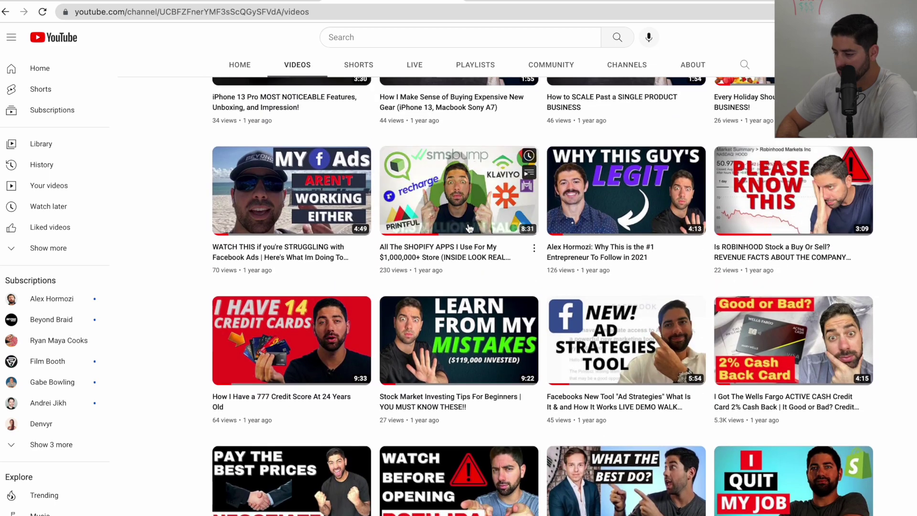
{"action": "scroll", "coordinate": [564, 292], "scroll_direction": "up", "scroll_amount": 3}
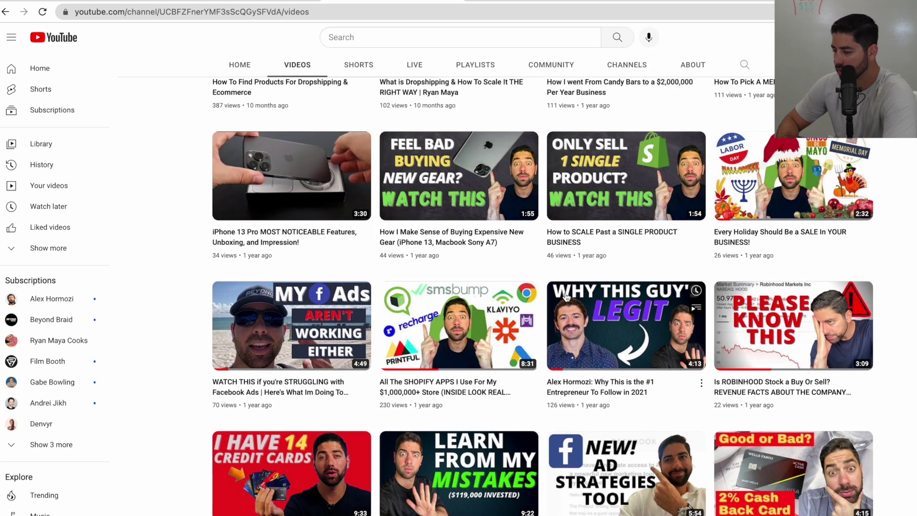
{"action": "scroll", "coordinate": [862, 298], "scroll_direction": "up", "scroll_amount": 4}
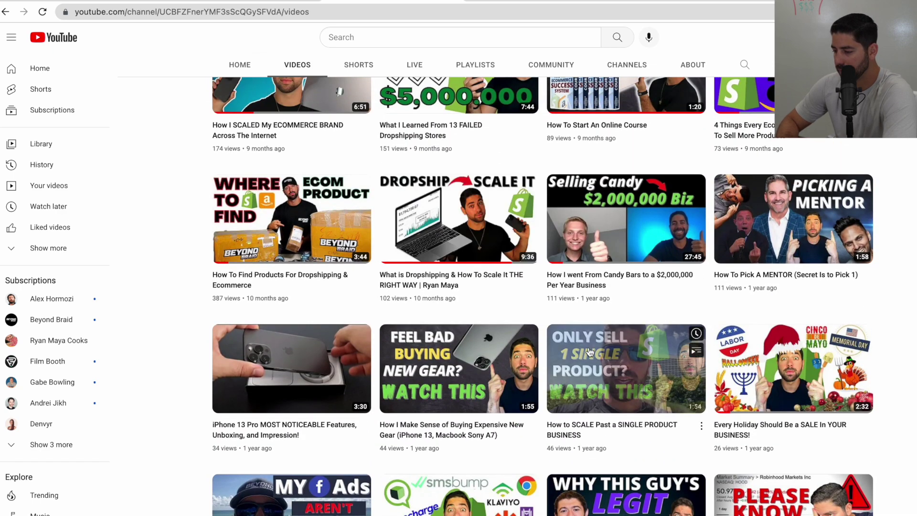
{"action": "scroll", "coordinate": [589, 352], "scroll_direction": "up", "scroll_amount": 1}
{"action": "scroll", "coordinate": [588, 352], "scroll_direction": "up", "scroll_amount": 2}
{"action": "scroll", "coordinate": [846, 248], "scroll_direction": "up", "scroll_amount": 1}
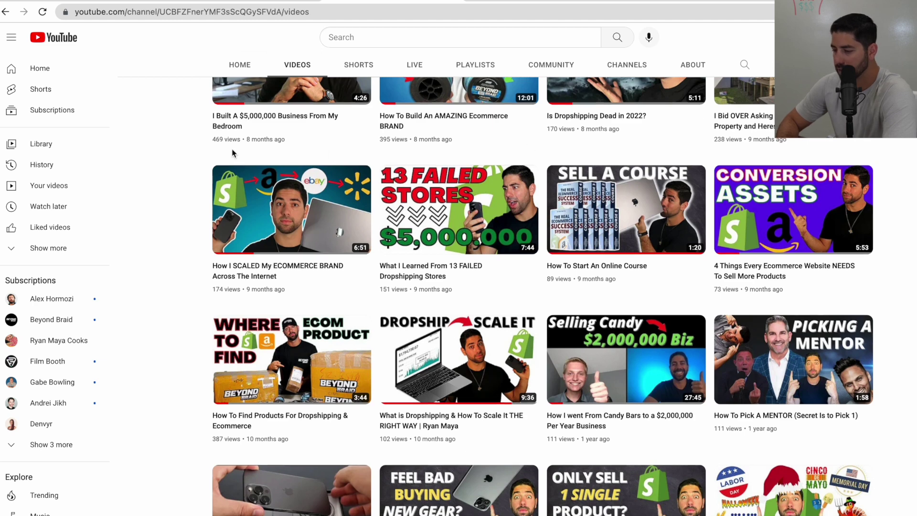
{"action": "scroll", "coordinate": [286, 172], "scroll_direction": "up", "scroll_amount": 1}
{"action": "scroll", "coordinate": [190, 193], "scroll_direction": "up", "scroll_amount": 3}
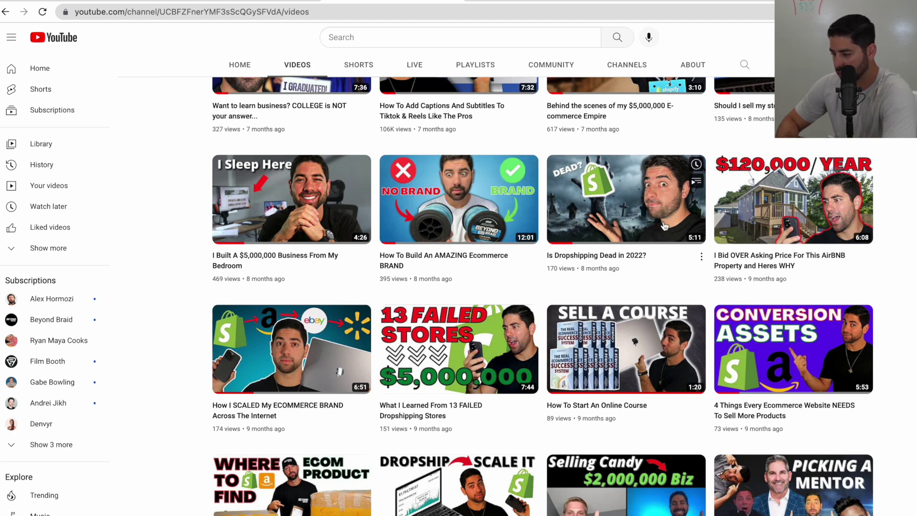
{"action": "scroll", "coordinate": [784, 221], "scroll_direction": "up", "scroll_amount": 3}
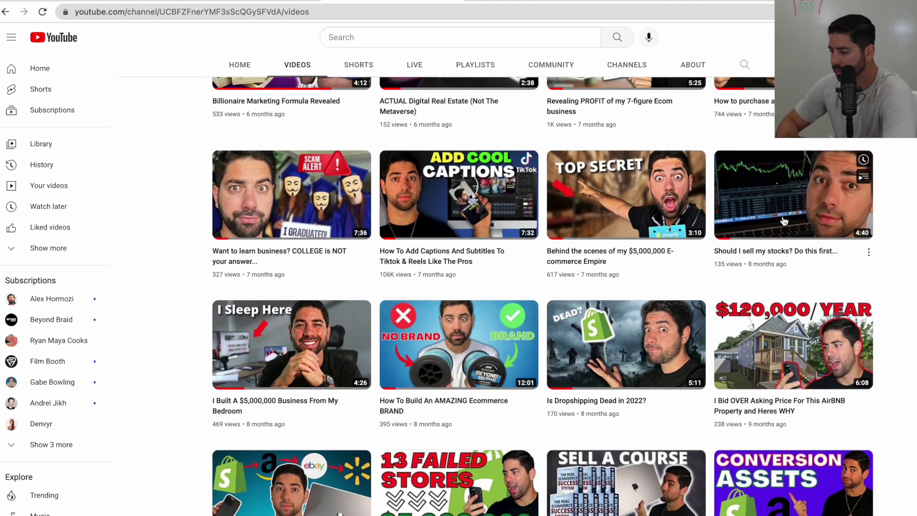
{"action": "scroll", "coordinate": [784, 220], "scroll_direction": "up", "scroll_amount": 1}
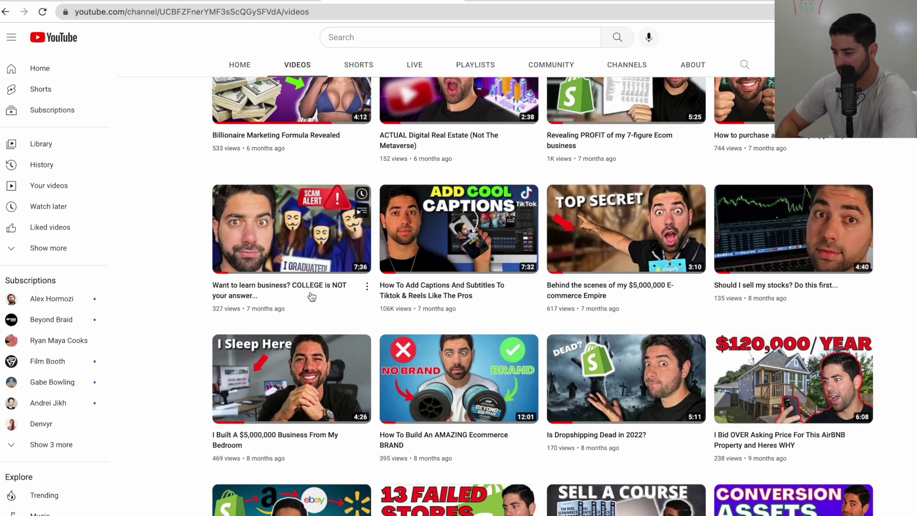
{"action": "scroll", "coordinate": [311, 296], "scroll_direction": "up", "scroll_amount": 2}
{"action": "scroll", "coordinate": [305, 282], "scroll_direction": "up", "scroll_amount": 1}
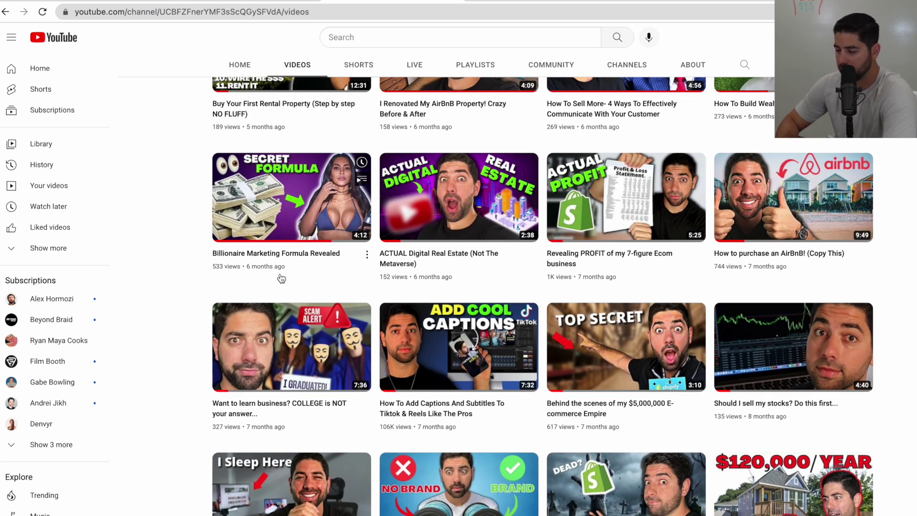
{"action": "scroll", "coordinate": [382, 200], "scroll_direction": "up", "scroll_amount": 1}
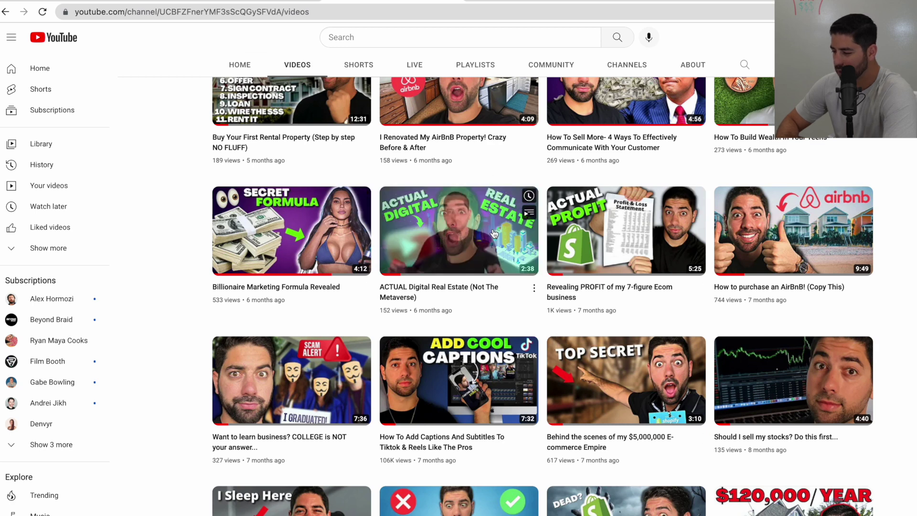
{"action": "scroll", "coordinate": [393, 269], "scroll_direction": "up", "scroll_amount": 2}
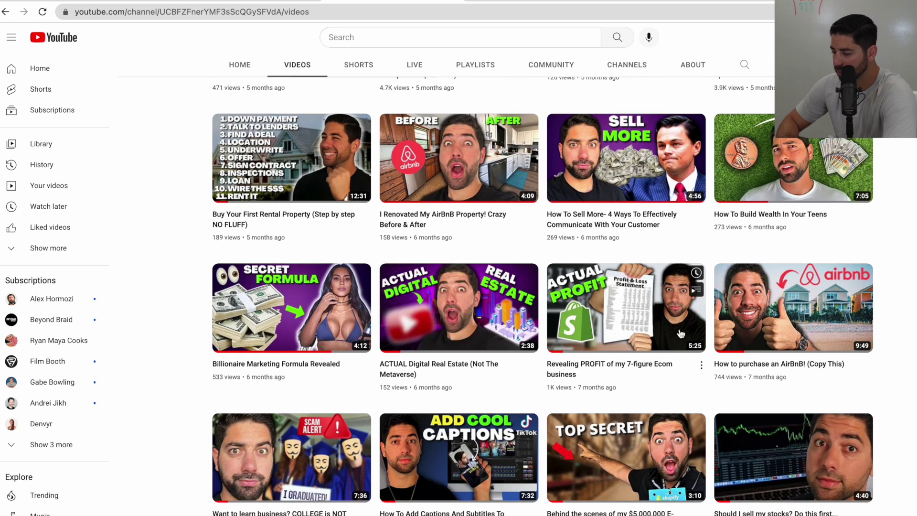
{"action": "scroll", "coordinate": [687, 270], "scroll_direction": "up", "scroll_amount": 1}
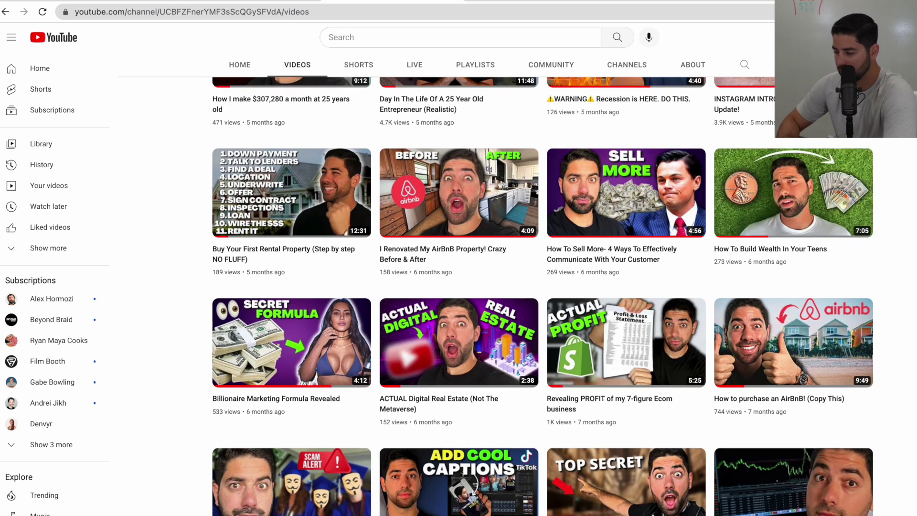
Scroll up the channel's Videos tab to its most recent uploads.
{"action": "scroll", "coordinate": [807, 270], "scroll_direction": "up", "scroll_amount": 1}
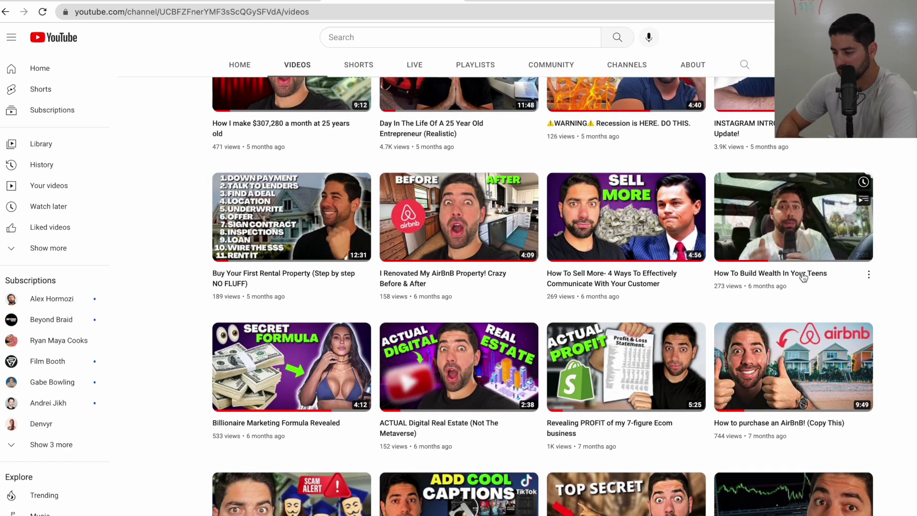
{"action": "scroll", "coordinate": [511, 297], "scroll_direction": "up", "scroll_amount": 1}
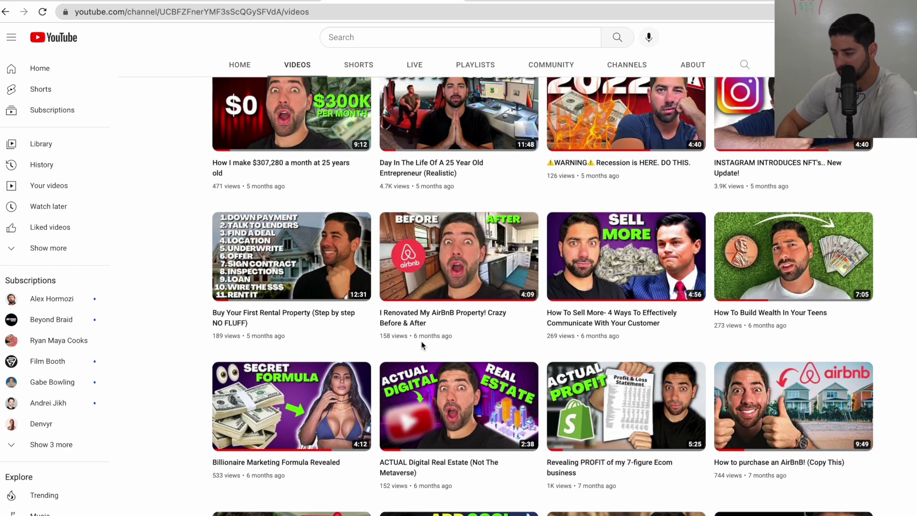
{"action": "scroll", "coordinate": [422, 343], "scroll_direction": "up", "scroll_amount": 2}
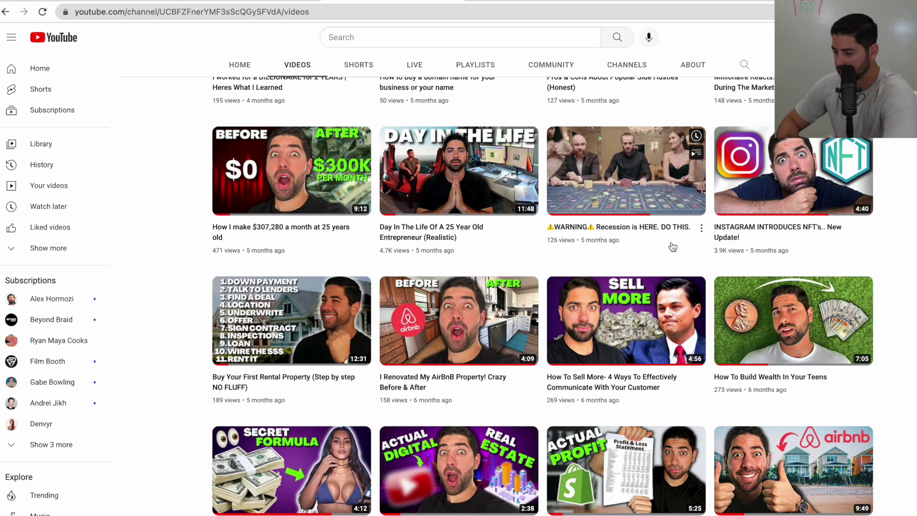
{"action": "scroll", "coordinate": [870, 255], "scroll_direction": "up", "scroll_amount": 1}
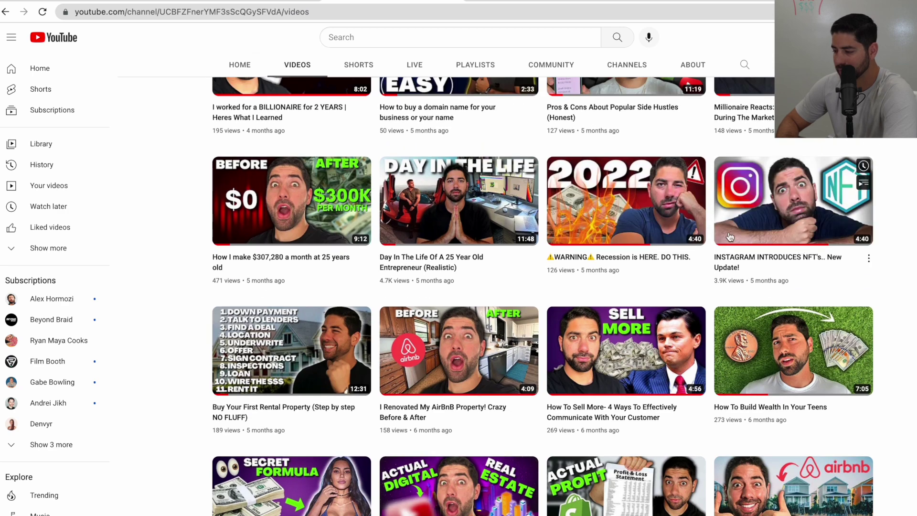
{"action": "scroll", "coordinate": [730, 236], "scroll_direction": "up", "scroll_amount": 3}
{"action": "scroll", "coordinate": [742, 269], "scroll_direction": "up", "scroll_amount": 3}
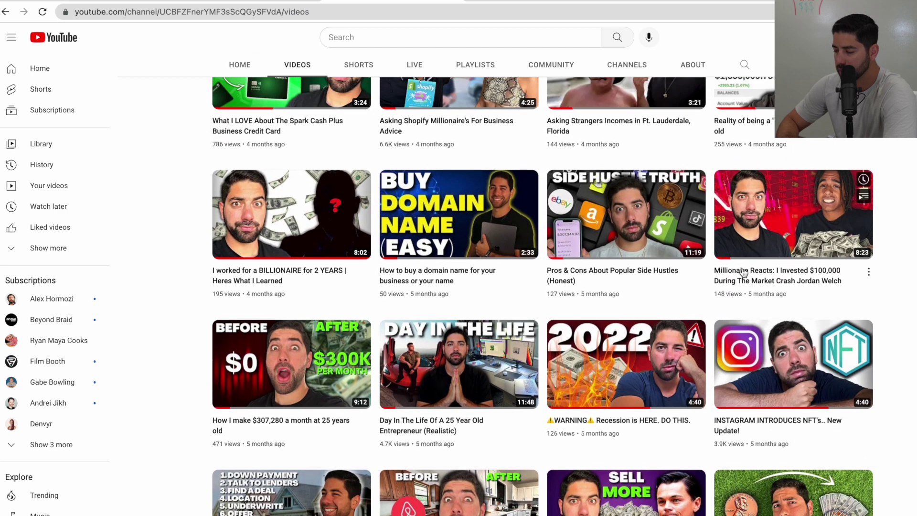
{"action": "scroll", "coordinate": [543, 296], "scroll_direction": "up", "scroll_amount": 3}
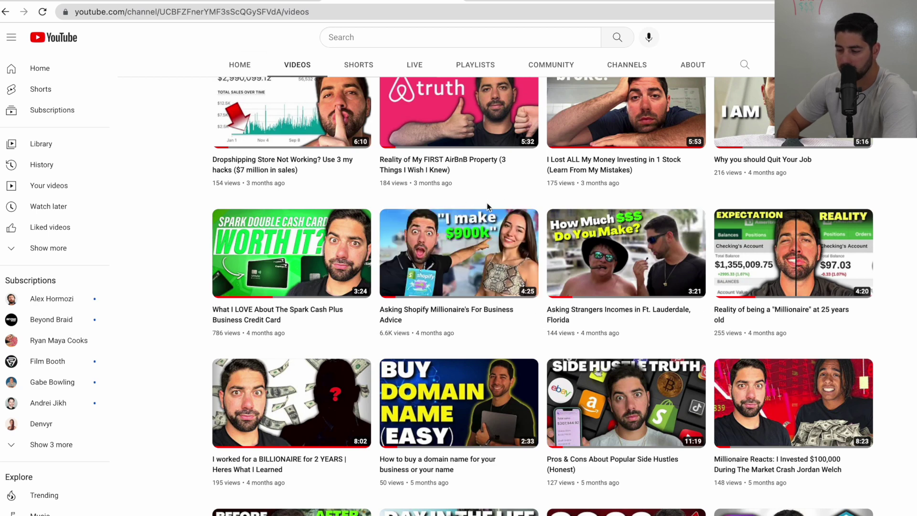
{"action": "scroll", "coordinate": [483, 195], "scroll_direction": "up", "scroll_amount": 4}
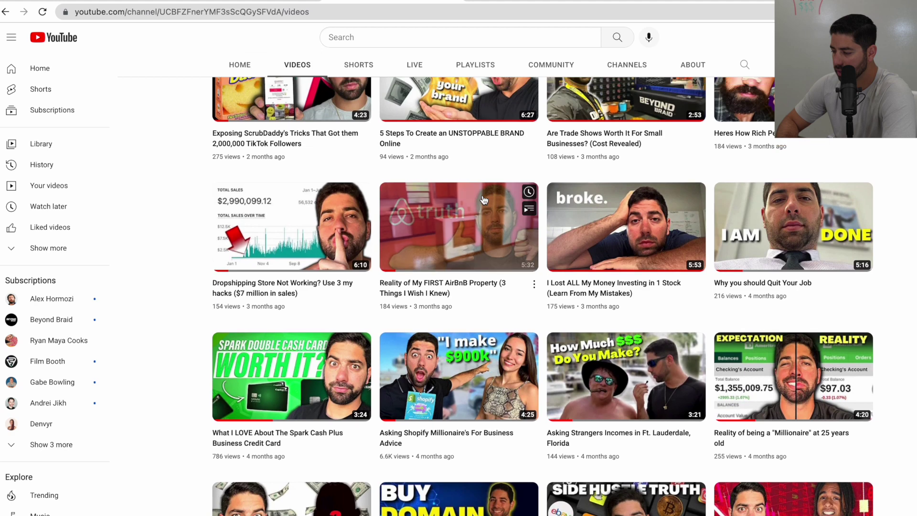
{"action": "scroll", "coordinate": [482, 200], "scroll_direction": "up", "scroll_amount": 1}
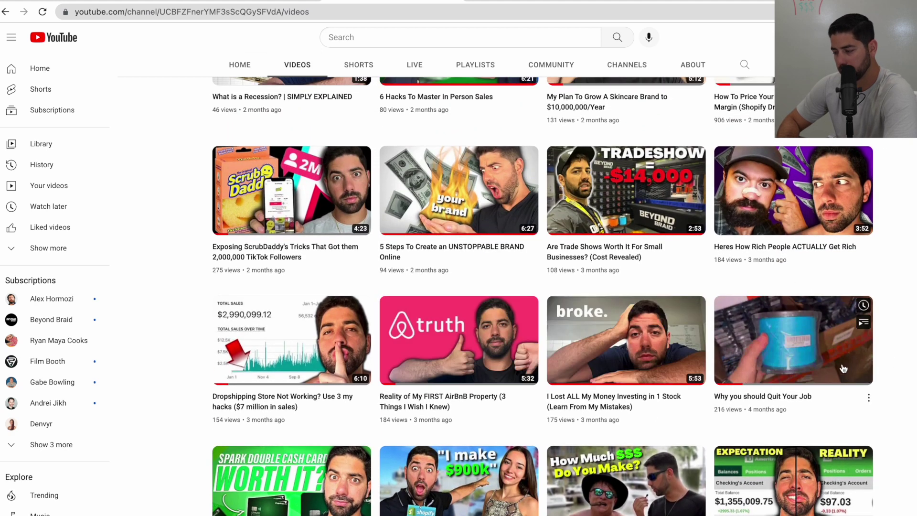
{"action": "scroll", "coordinate": [903, 360], "scroll_direction": "up", "scroll_amount": 2}
{"action": "scroll", "coordinate": [904, 360], "scroll_direction": "up", "scroll_amount": 4}
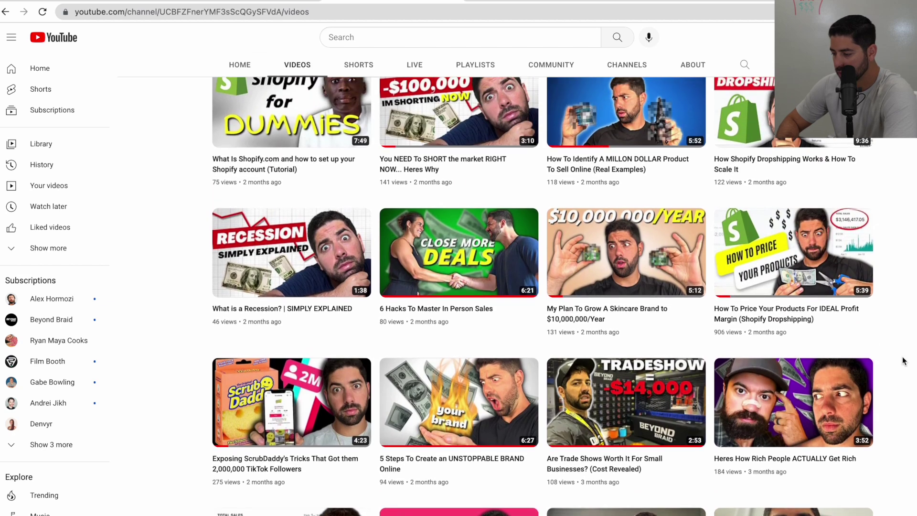
{"action": "scroll", "coordinate": [542, 296], "scroll_direction": "up", "scroll_amount": 5}
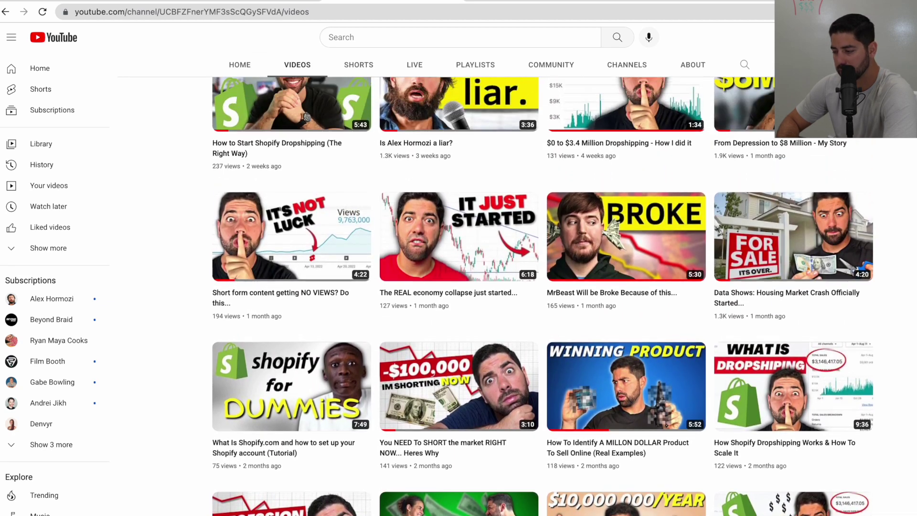
{"action": "scroll", "coordinate": [543, 296], "scroll_direction": "up", "scroll_amount": 1}
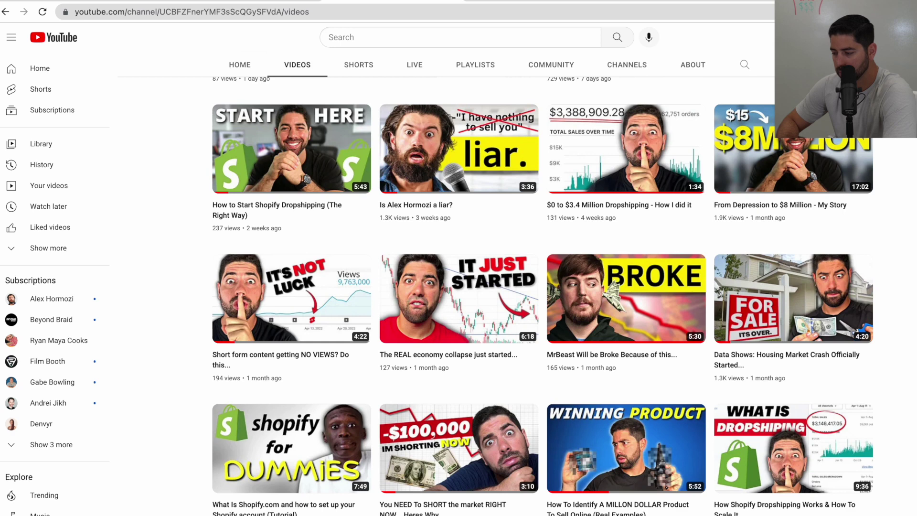
{"action": "scroll", "coordinate": [543, 296], "scroll_direction": "up", "scroll_amount": 3}
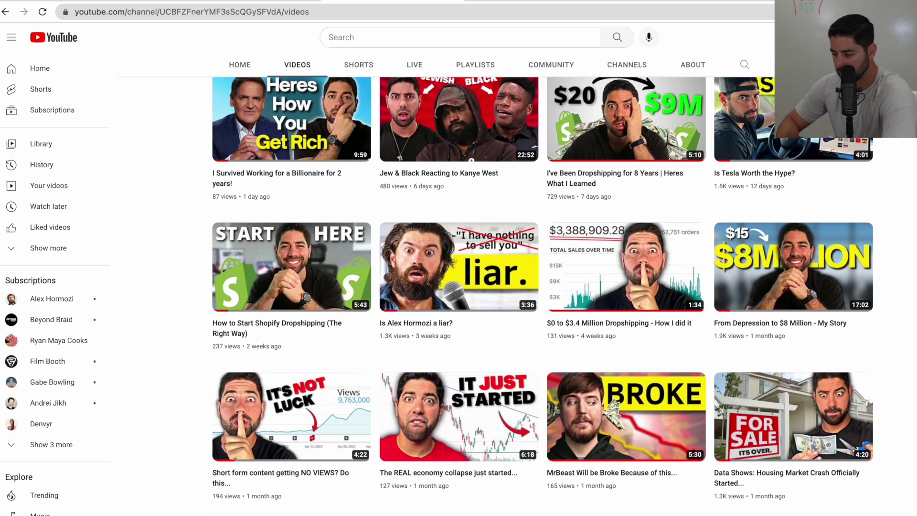
{"action": "scroll", "coordinate": [543, 296], "scroll_direction": "up", "scroll_amount": 2}
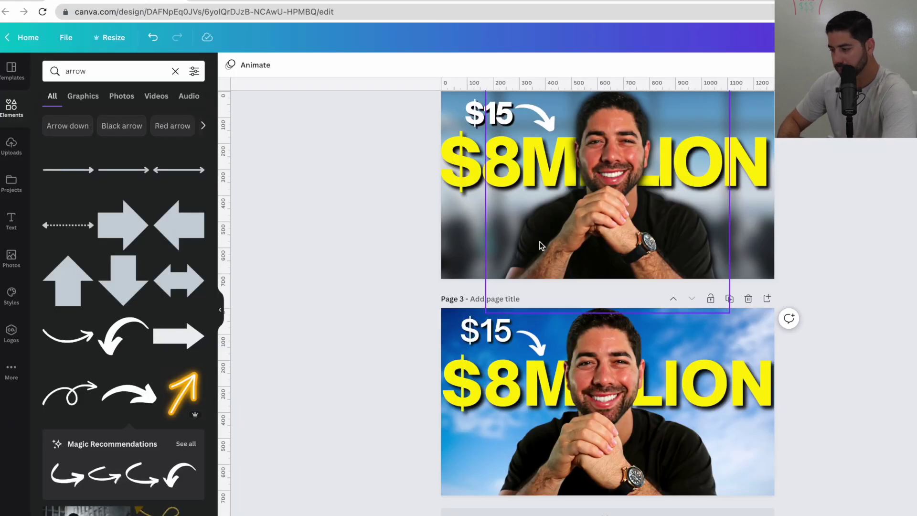
{"action": "scroll", "coordinate": [539, 241], "scroll_direction": "up", "scroll_amount": 5}
{"action": "scroll", "coordinate": [541, 245], "scroll_direction": "down", "scroll_amount": 5}
{"action": "scroll", "coordinate": [541, 246], "scroll_direction": "down", "scroll_amount": 1}
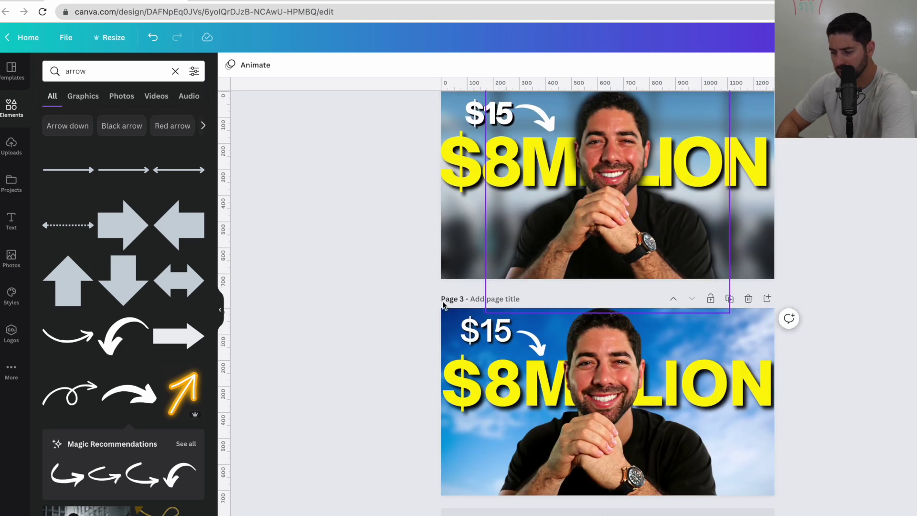